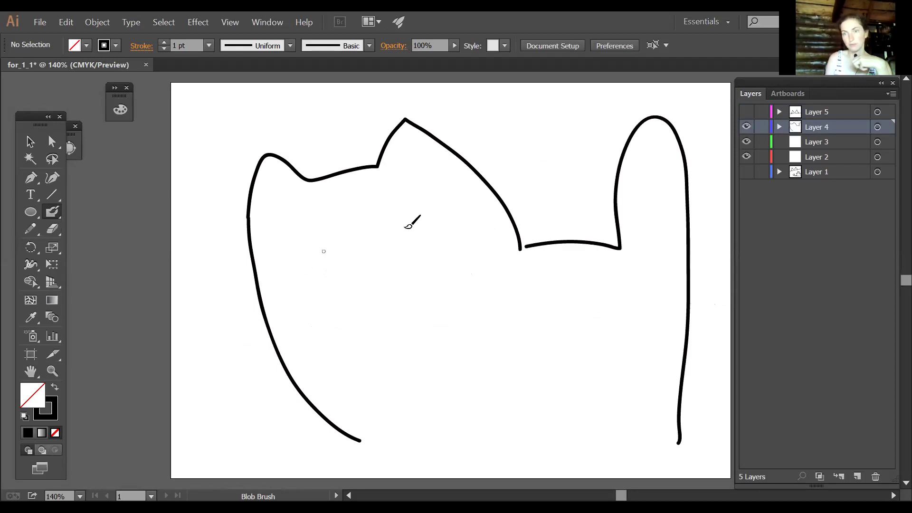
Step: Hide Layer 4 and draw a sitting cat's open outline with two pointed ears on Layer 3 with the Blob Brush
{"action": "left_click", "coordinate": [746, 127]}
{"action": "left_click", "coordinate": [820, 142]}
{"action": "left_click_drag", "start_coordinate": [324, 422], "coordinate": [329, 435]}
{"action": "mouse_move", "coordinate": [321, 395]}
{"action": "left_mouse_down"}
{"action": "mouse_move", "coordinate": [443, 225]}
{"action": "mouse_move", "coordinate": [461, 145]}
{"action": "mouse_move", "coordinate": [492, 171]}
{"action": "mouse_move", "coordinate": [533, 166]}
{"action": "mouse_move", "coordinate": [548, 124]}
{"action": "mouse_move", "coordinate": [595, 183]}
{"action": "mouse_move", "coordinate": [607, 276]}
{"action": "mouse_move", "coordinate": [528, 467]}
{"action": "left_mouse_up"}
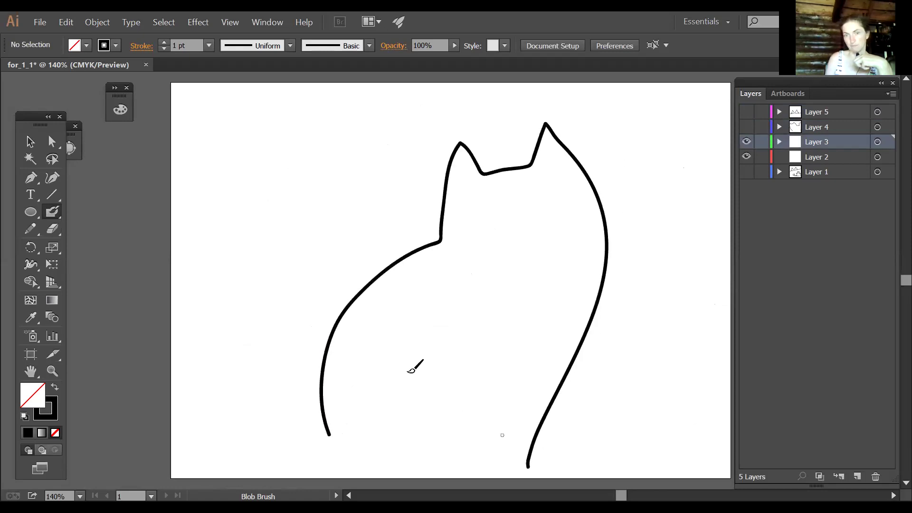
{"action": "mouse_move", "coordinate": [222, 166]}
{"action": "left_mouse_down"}
{"action": "mouse_move", "coordinate": [280, 151]}
{"action": "mouse_move", "coordinate": [368, 185]}
{"action": "mouse_move", "coordinate": [268, 233]}
{"action": "left_mouse_up"}
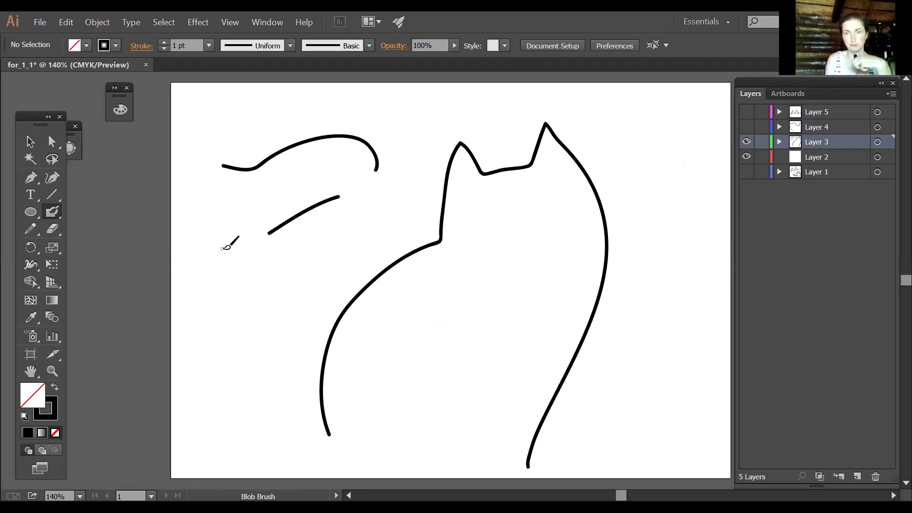
{"action": "left_click", "coordinate": [30, 141]}
{"action": "left_click_drag", "start_coordinate": [282, 160], "coordinate": [233, 114]}
{"action": "left_click_drag", "start_coordinate": [321, 193], "coordinate": [363, 212]}
{"action": "key", "text": "Delete"}
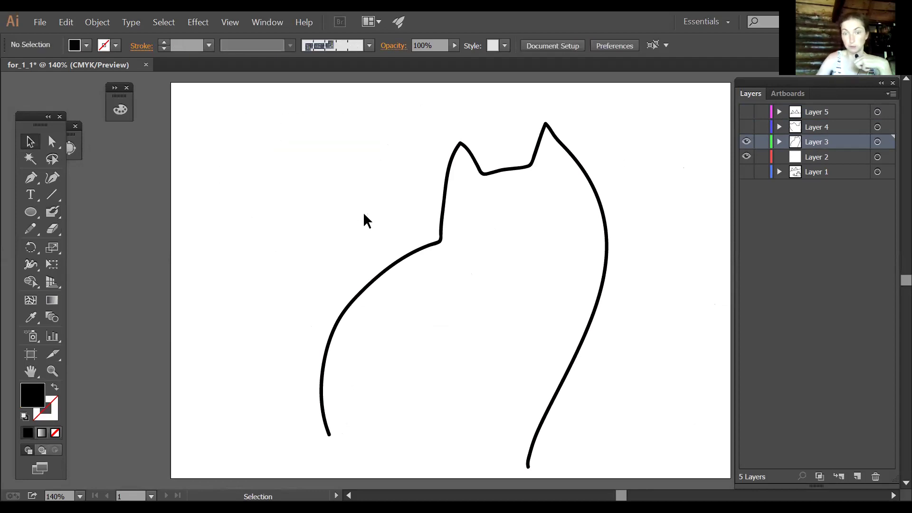
Step: Draw three curved whiskers across the back edge of the cat's head with the Blob Brush, using a black stroke and no fill
{"action": "left_click", "coordinate": [53, 212]}
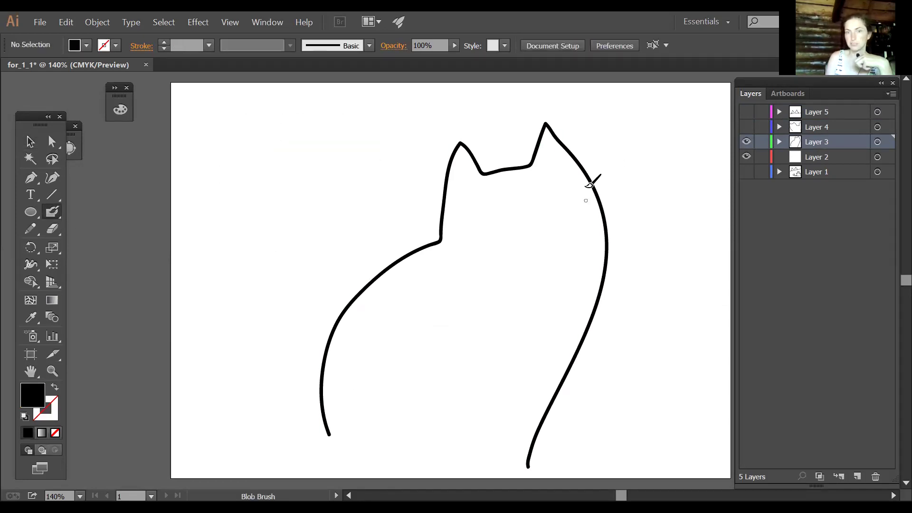
{"action": "mouse_move", "coordinate": [585, 187]}
{"action": "left_mouse_down"}
{"action": "mouse_move", "coordinate": [637, 162]}
{"action": "mouse_move", "coordinate": [591, 196]}
{"action": "left_mouse_up"}
{"action": "key", "text": "shift+x"}
{"action": "left_click_drag", "start_coordinate": [657, 204], "coordinate": [595, 206]}
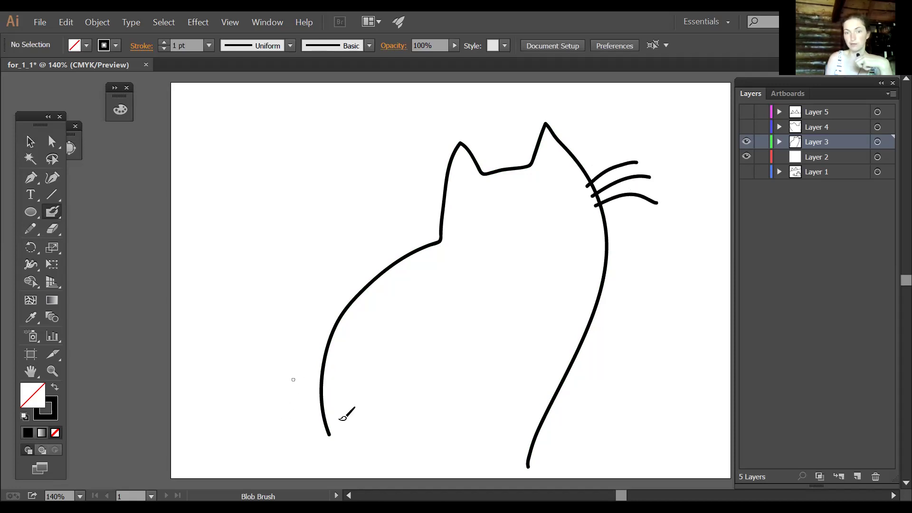
Step: Draw the cat's long looping tail along its base and add two short dash eyes and a small T-shaped nose
{"action": "mouse_move", "coordinate": [333, 431]}
{"action": "left_mouse_down"}
{"action": "mouse_move", "coordinate": [650, 470]}
{"action": "mouse_move", "coordinate": [546, 433]}
{"action": "mouse_move", "coordinate": [435, 455]}
{"action": "left_mouse_up"}
{"action": "left_click_drag", "start_coordinate": [524, 216], "coordinate": [543, 210]}
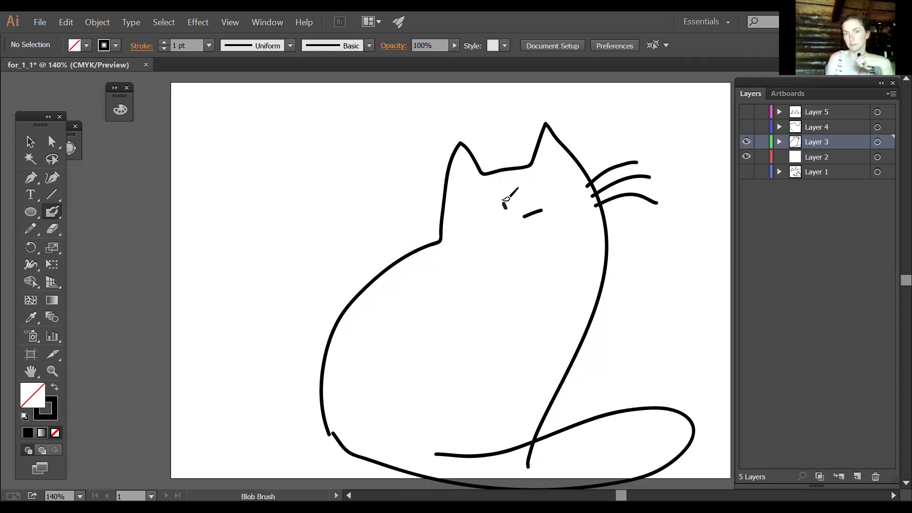
{"action": "left_click_drag", "start_coordinate": [541, 191], "coordinate": [544, 199]}
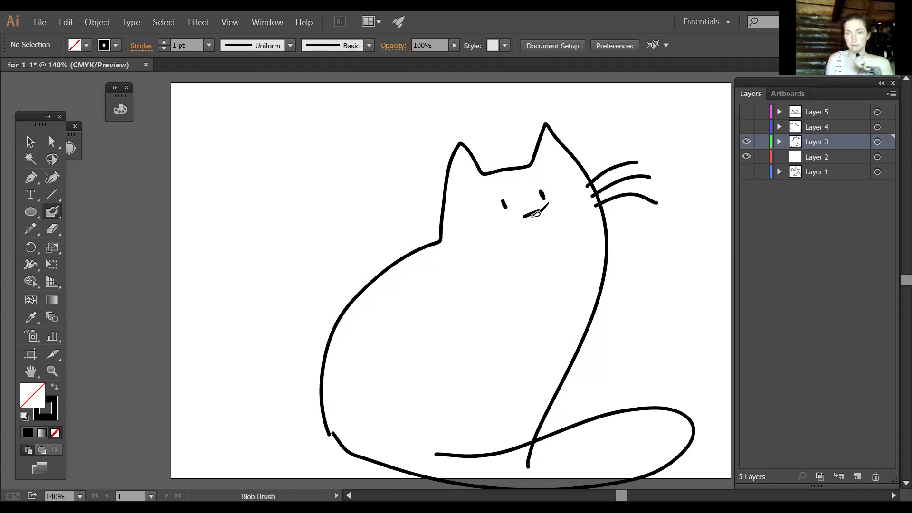
{"action": "left_click_drag", "start_coordinate": [535, 212], "coordinate": [535, 219]}
Step: Sketch two sample noses in the empty area beside the cat: a triangle with a curved mouth and a simple T shape
{"action": "mouse_move", "coordinate": [240, 174]}
{"action": "left_mouse_down"}
{"action": "mouse_move", "coordinate": [271, 172]}
{"action": "mouse_move", "coordinate": [260, 195]}
{"action": "mouse_move", "coordinate": [239, 174]}
{"action": "left_mouse_up"}
{"action": "mouse_move", "coordinate": [231, 222]}
{"action": "left_mouse_down"}
{"action": "mouse_move", "coordinate": [259, 222]}
{"action": "mouse_move", "coordinate": [264, 196]}
{"action": "mouse_move", "coordinate": [291, 217]}
{"action": "mouse_move", "coordinate": [309, 199]}
{"action": "left_mouse_up"}
{"action": "mouse_move", "coordinate": [354, 142]}
{"action": "left_mouse_down"}
{"action": "mouse_move", "coordinate": [380, 139]}
{"action": "mouse_move", "coordinate": [370, 154]}
{"action": "left_mouse_up"}
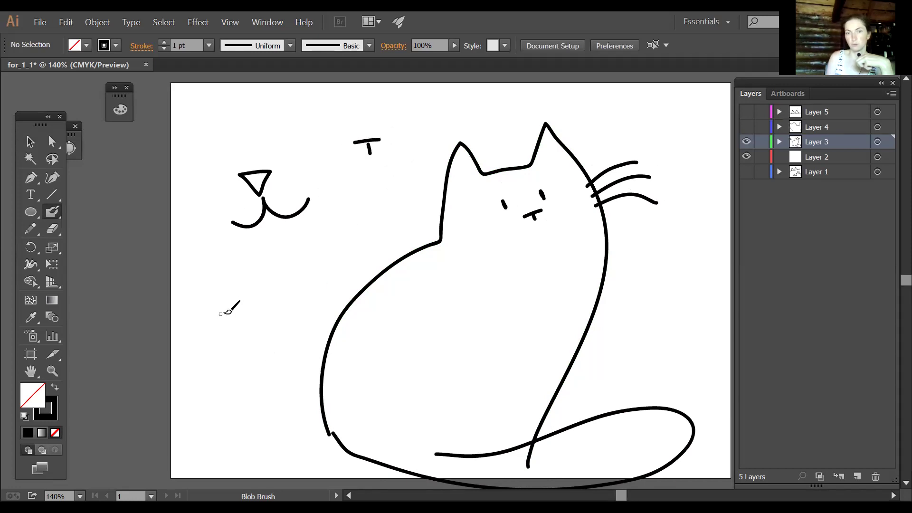
Step: Sketch two sample pairs of eyes beside the cat: short dashes, and almond shapes with slit pupils above a small T-shaped nose
{"action": "mouse_move", "coordinate": [229, 291]}
{"action": "left_mouse_down"}
{"action": "mouse_move", "coordinate": [230, 302]}
{"action": "mouse_move", "coordinate": [248, 298]}
{"action": "left_mouse_up"}
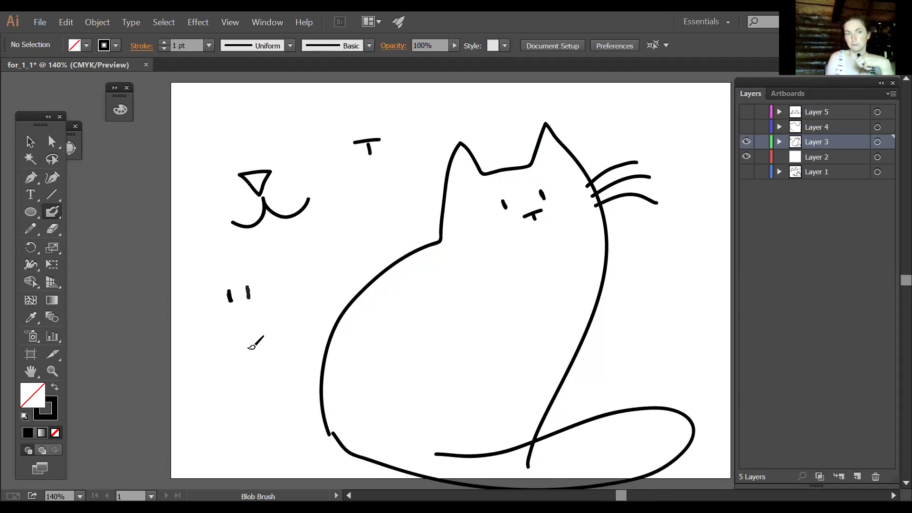
{"action": "mouse_move", "coordinate": [187, 350]}
{"action": "left_mouse_down"}
{"action": "mouse_move", "coordinate": [226, 384]}
{"action": "mouse_move", "coordinate": [183, 350]}
{"action": "left_mouse_up"}
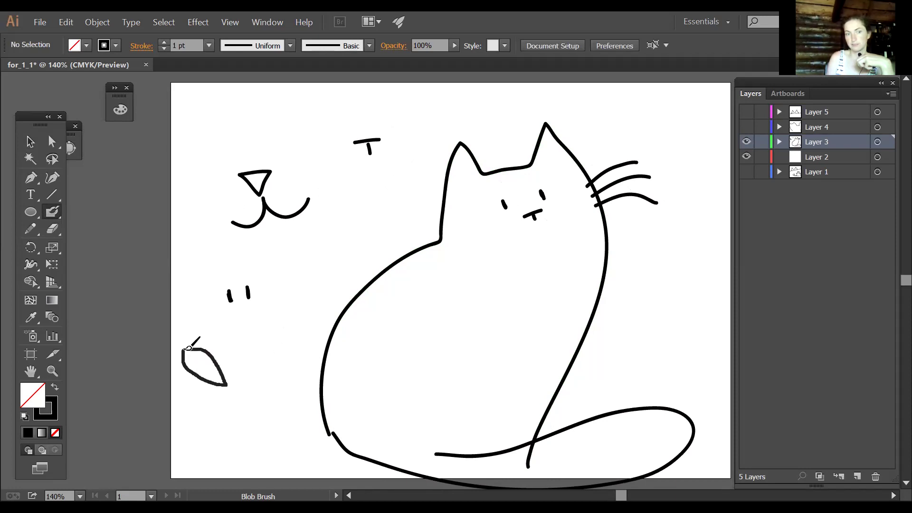
{"action": "mouse_move", "coordinate": [243, 380]}
{"action": "left_mouse_down"}
{"action": "mouse_move", "coordinate": [252, 350]}
{"action": "mouse_move", "coordinate": [287, 335]}
{"action": "mouse_move", "coordinate": [270, 369]}
{"action": "mouse_move", "coordinate": [244, 381]}
{"action": "left_mouse_up"}
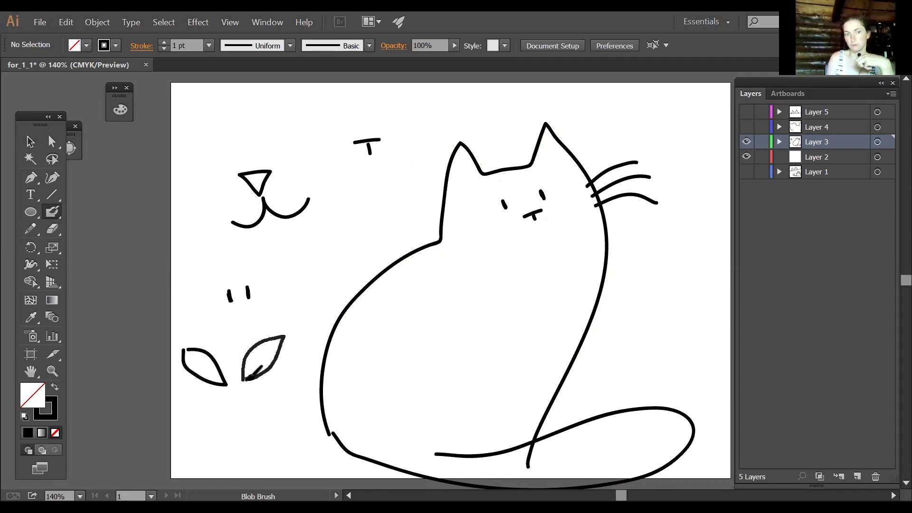
{"action": "left_click_drag", "start_coordinate": [256, 349], "coordinate": [259, 368]}
{"action": "mouse_move", "coordinate": [202, 352]}
{"action": "left_mouse_down"}
{"action": "mouse_move", "coordinate": [235, 403]}
{"action": "mouse_move", "coordinate": [244, 392]}
{"action": "left_mouse_up"}
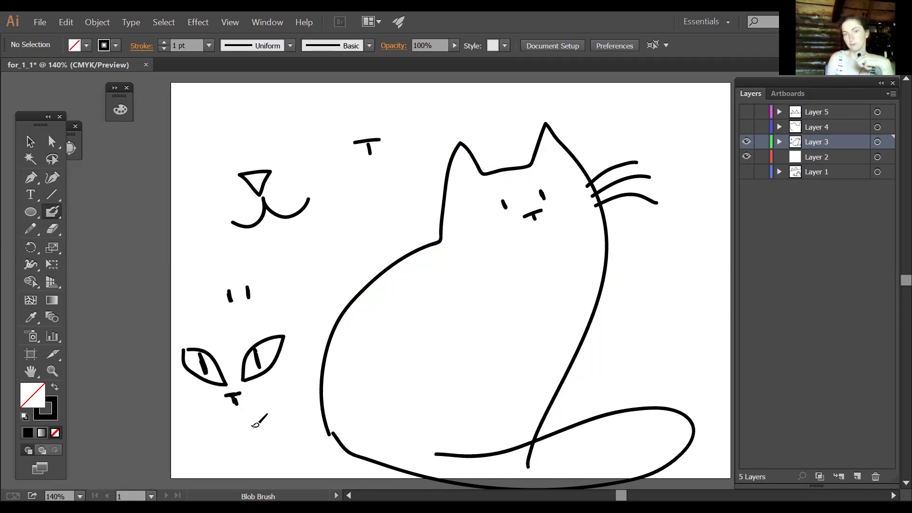
Step: Hide Layer 3 and draw a wide sitting cat on Layer 2 with a flat looping tail, two dot eyes and a short dash nose
{"action": "left_click", "coordinate": [746, 141]}
{"action": "left_click", "coordinate": [813, 156]}
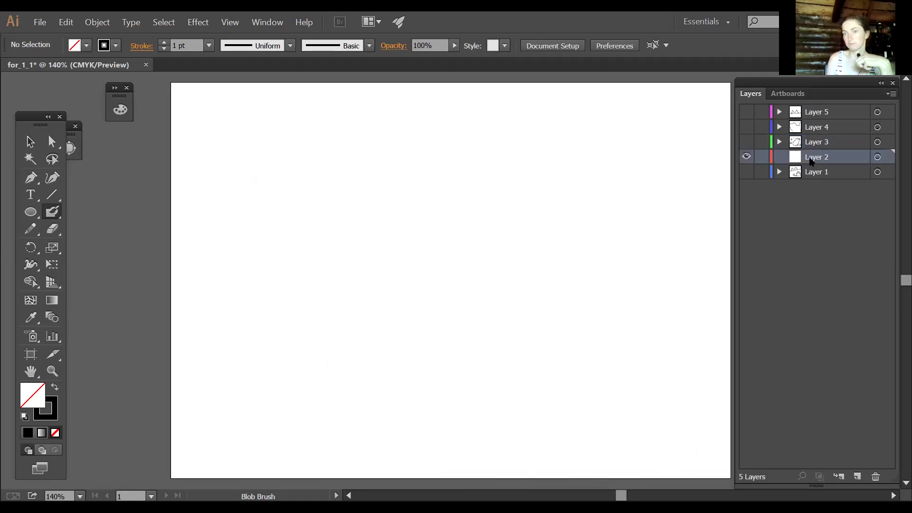
{"action": "mouse_move", "coordinate": [349, 440]}
{"action": "left_mouse_down"}
{"action": "mouse_move", "coordinate": [352, 224]}
{"action": "mouse_move", "coordinate": [375, 153]}
{"action": "mouse_move", "coordinate": [399, 206]}
{"action": "mouse_move", "coordinate": [449, 202]}
{"action": "mouse_move", "coordinate": [470, 142]}
{"action": "mouse_move", "coordinate": [529, 230]}
{"action": "mouse_move", "coordinate": [595, 387]}
{"action": "mouse_move", "coordinate": [458, 471]}
{"action": "mouse_move", "coordinate": [264, 448]}
{"action": "mouse_move", "coordinate": [425, 422]}
{"action": "mouse_move", "coordinate": [551, 420]}
{"action": "left_mouse_up"}
{"action": "left_click_drag", "start_coordinate": [421, 258], "coordinate": [431, 255]}
{"action": "left_click", "coordinate": [411, 251]}
{"action": "left_click", "coordinate": [428, 247]}
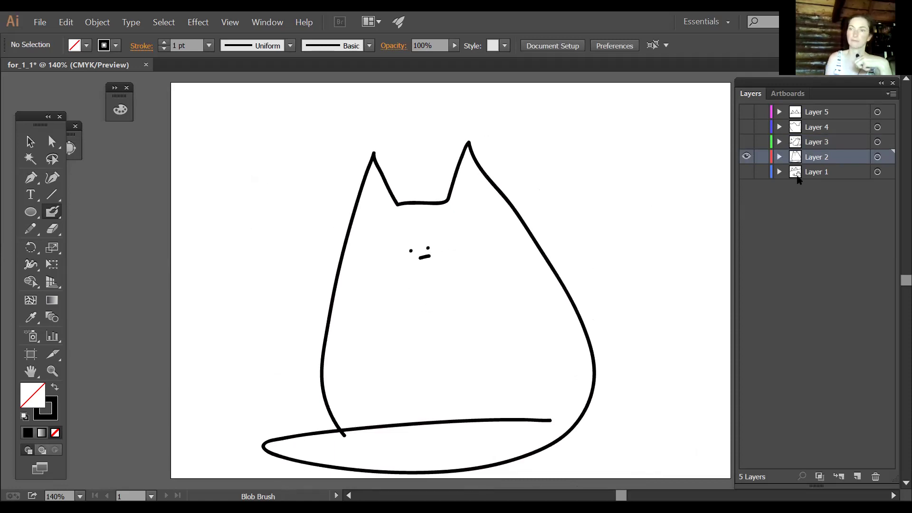
Step: Hide Layer 2 and add four new layers above Layer 5
{"action": "left_click", "coordinate": [747, 158]}
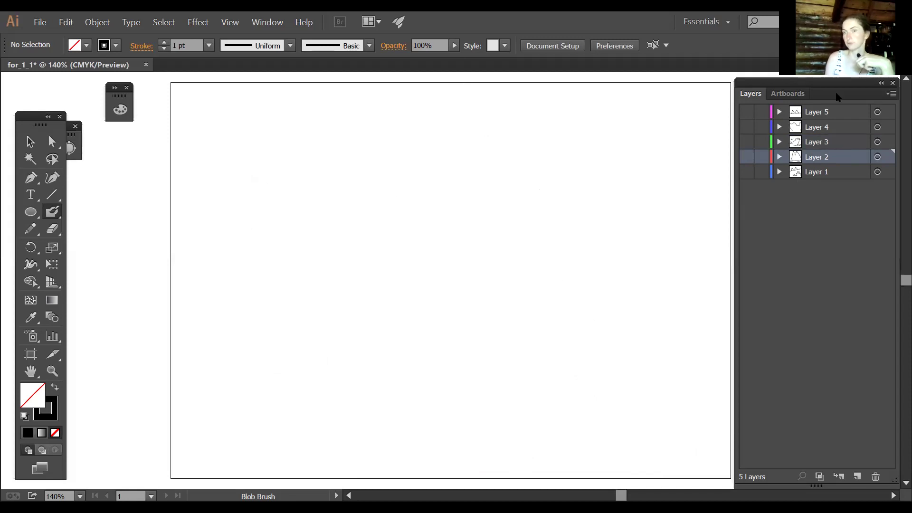
{"action": "key", "text": "ctrl+y"}
{"action": "left_click", "coordinate": [830, 113]}
{"action": "key", "text": "ctrl+y"}
{"action": "left_click", "coordinate": [857, 476]}
{"action": "left_click", "coordinate": [857, 476]}
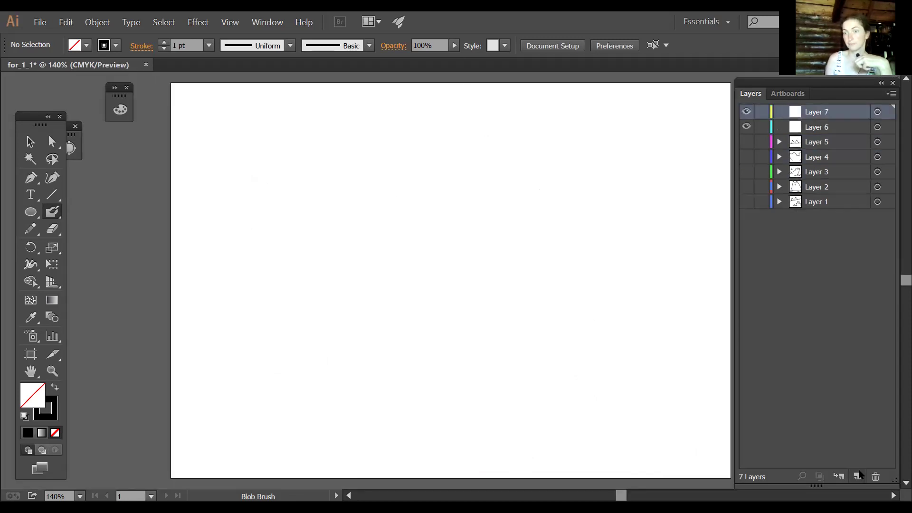
{"action": "left_click", "coordinate": [858, 476]}
{"action": "left_click", "coordinate": [858, 476]}
Step: Draw a large round pig snout with two filled oval nostrils on Layer 9
{"action": "mouse_move", "coordinate": [443, 187]}
{"action": "left_mouse_down"}
{"action": "mouse_move", "coordinate": [410, 211]}
{"action": "mouse_move", "coordinate": [389, 247]}
{"action": "mouse_move", "coordinate": [398, 290]}
{"action": "mouse_move", "coordinate": [434, 320]}
{"action": "mouse_move", "coordinate": [481, 324]}
{"action": "mouse_move", "coordinate": [513, 311]}
{"action": "mouse_move", "coordinate": [537, 280]}
{"action": "mouse_move", "coordinate": [547, 239]}
{"action": "mouse_move", "coordinate": [524, 199]}
{"action": "mouse_move", "coordinate": [445, 187]}
{"action": "left_mouse_up"}
{"action": "left_click_drag", "start_coordinate": [428, 241], "coordinate": [428, 263]}
{"action": "mouse_move", "coordinate": [474, 242]}
{"action": "left_mouse_down"}
{"action": "mouse_move", "coordinate": [470, 261]}
{"action": "mouse_move", "coordinate": [473, 243]}
{"action": "mouse_move", "coordinate": [458, 256]}
{"action": "mouse_move", "coordinate": [475, 242]}
{"action": "mouse_move", "coordinate": [472, 260]}
{"action": "mouse_move", "coordinate": [476, 241]}
{"action": "mouse_move", "coordinate": [475, 263]}
{"action": "mouse_move", "coordinate": [428, 265]}
{"action": "mouse_move", "coordinate": [435, 245]}
{"action": "mouse_move", "coordinate": [428, 265]}
{"action": "left_mouse_up"}
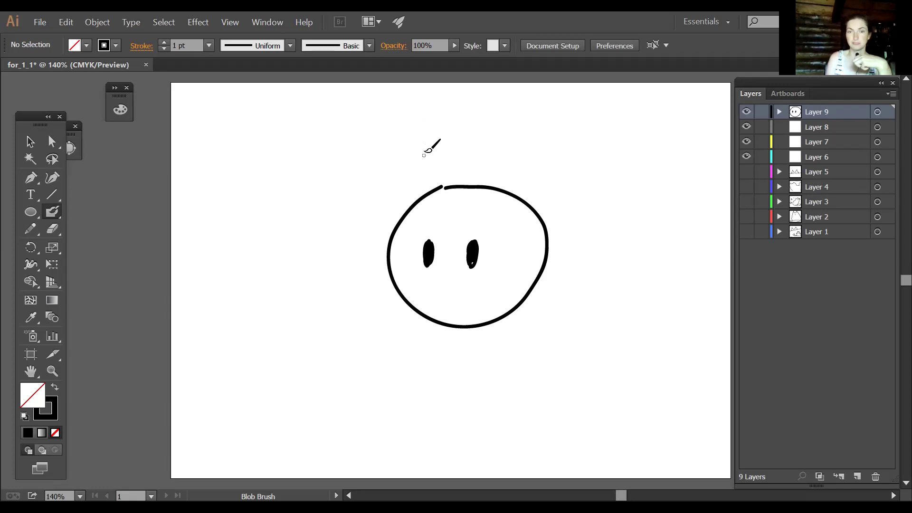
Step: Draw a big rounded pig body around the snout and add two dot eyes just above the snout
{"action": "mouse_move", "coordinate": [434, 134]}
{"action": "left_mouse_down"}
{"action": "mouse_move", "coordinate": [341, 228]}
{"action": "mouse_move", "coordinate": [298, 402]}
{"action": "left_mouse_up"}
{"action": "mouse_move", "coordinate": [341, 464]}
{"action": "left_mouse_down"}
{"action": "mouse_move", "coordinate": [479, 480]}
{"action": "mouse_move", "coordinate": [669, 425]}
{"action": "mouse_move", "coordinate": [715, 339]}
{"action": "mouse_move", "coordinate": [692, 248]}
{"action": "mouse_move", "coordinate": [589, 153]}
{"action": "mouse_move", "coordinate": [483, 130]}
{"action": "mouse_move", "coordinate": [433, 135]}
{"action": "left_mouse_up"}
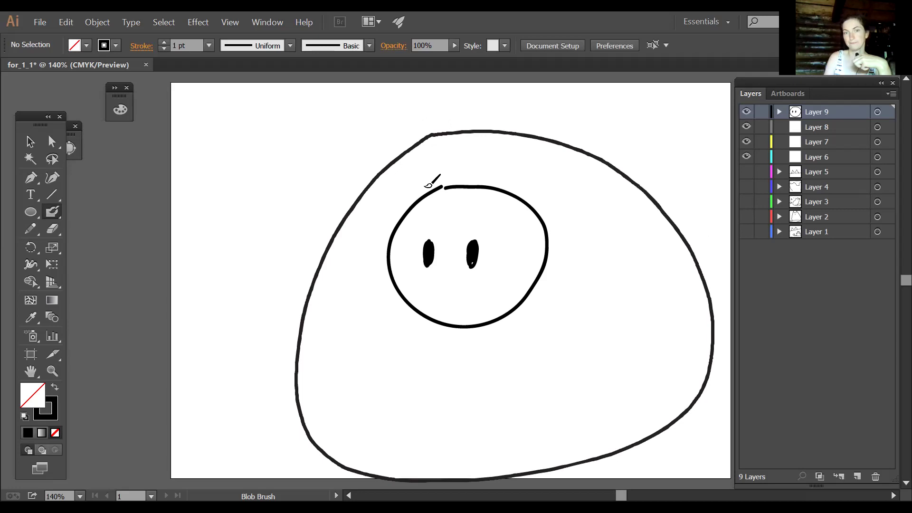
{"action": "left_click", "coordinate": [470, 170]}
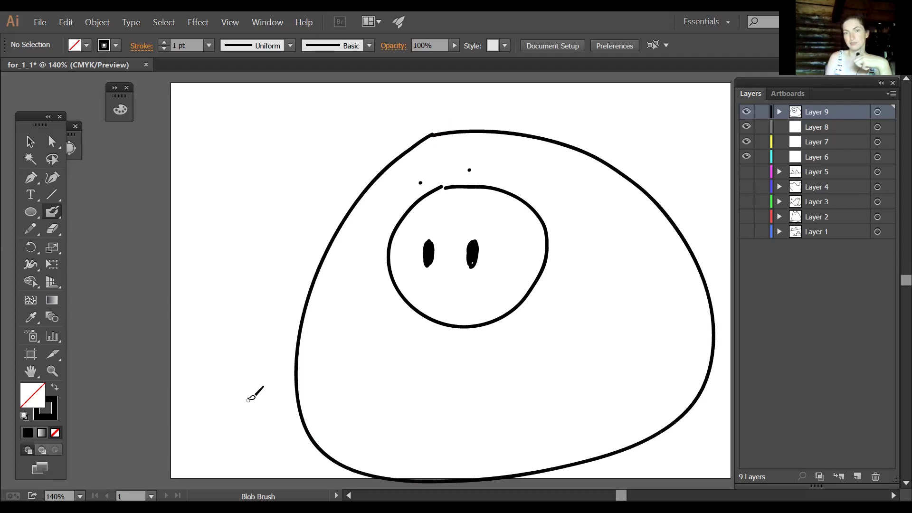
{"action": "left_click_drag", "start_coordinate": [538, 333], "coordinate": [595, 255]}
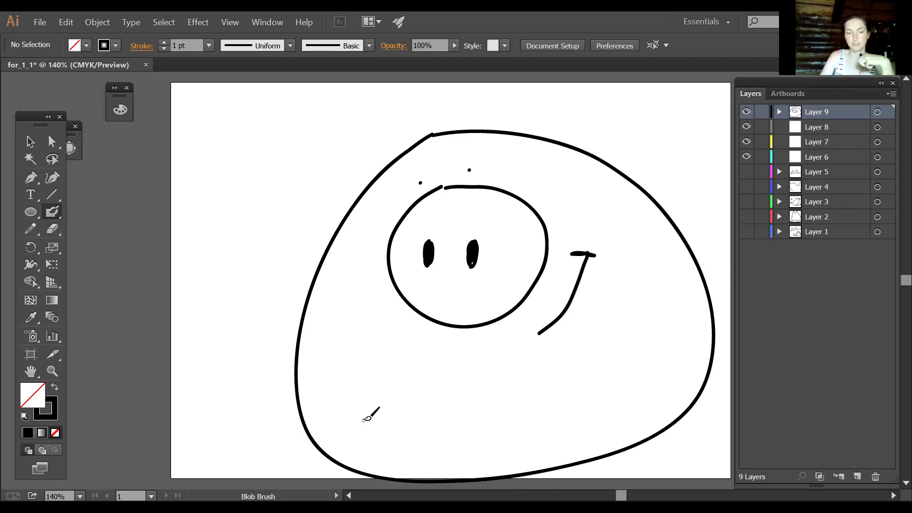
{"action": "key", "text": "ctrl+z"}
{"action": "key", "text": "ctrl+z"}
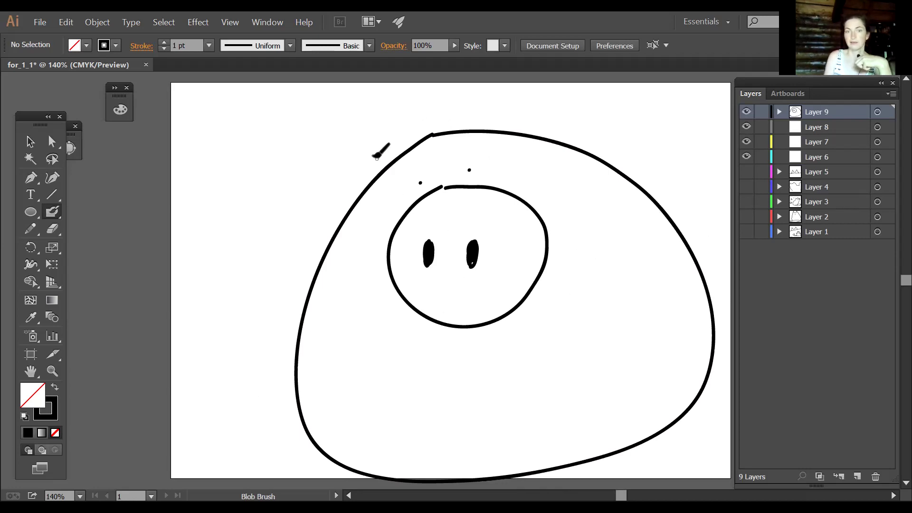
{"action": "mouse_move", "coordinate": [391, 164]}
{"action": "left_mouse_down"}
{"action": "mouse_move", "coordinate": [372, 151]}
{"action": "mouse_move", "coordinate": [289, 138]}
{"action": "mouse_move", "coordinate": [303, 181]}
{"action": "mouse_move", "coordinate": [338, 214]}
{"action": "left_mouse_up"}
{"action": "mouse_move", "coordinate": [499, 129]}
{"action": "left_mouse_down"}
{"action": "mouse_move", "coordinate": [521, 101]}
{"action": "mouse_move", "coordinate": [578, 68]}
{"action": "mouse_move", "coordinate": [590, 112]}
{"action": "mouse_move", "coordinate": [579, 145]}
{"action": "left_mouse_up"}
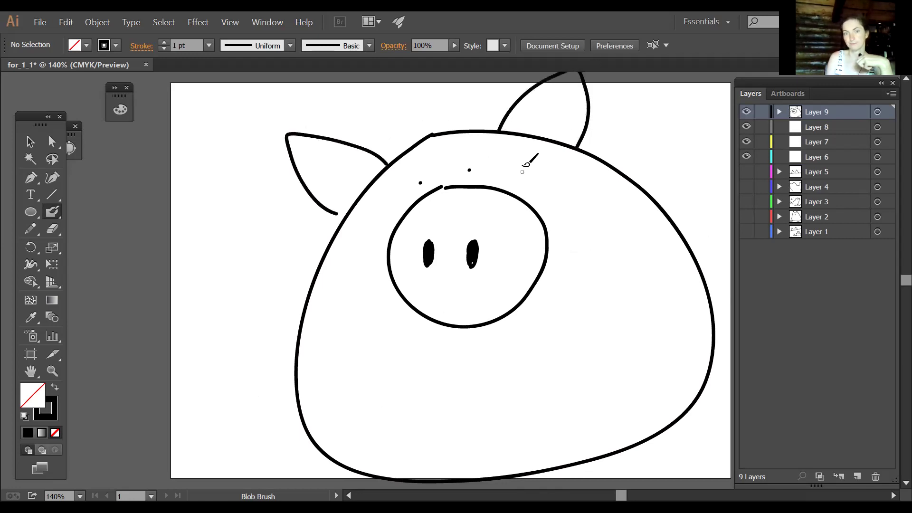
{"action": "key", "text": "z"}
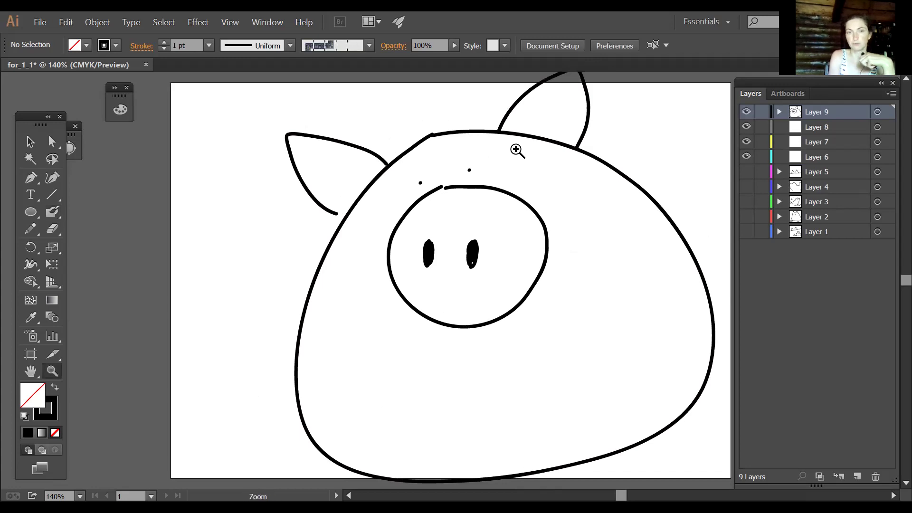
{"action": "left_click", "coordinate": [29, 141]}
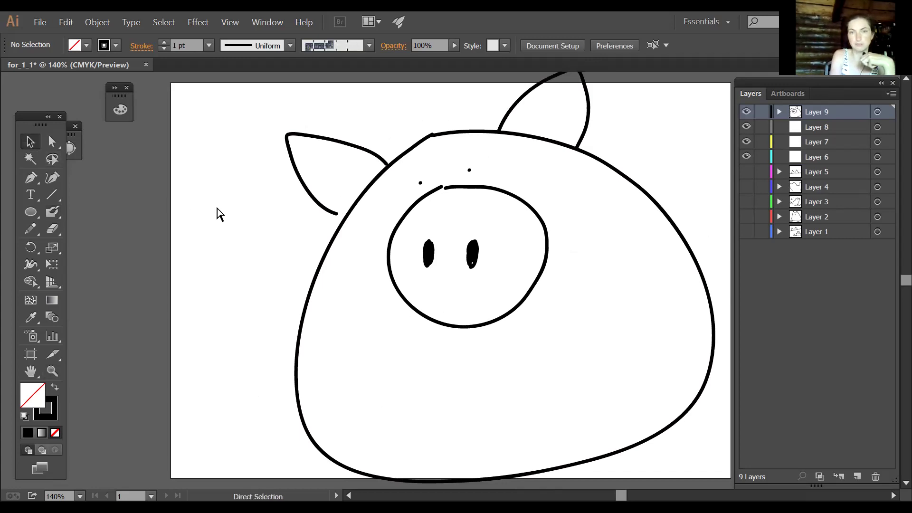
{"action": "key", "text": "ctrl+z"}
{"action": "key", "text": "ctrl+z"}
Step: Draw two folded triangular ears overlapping the pig's head and a curly tail at the lower back of the body
{"action": "left_click", "coordinate": [52, 211]}
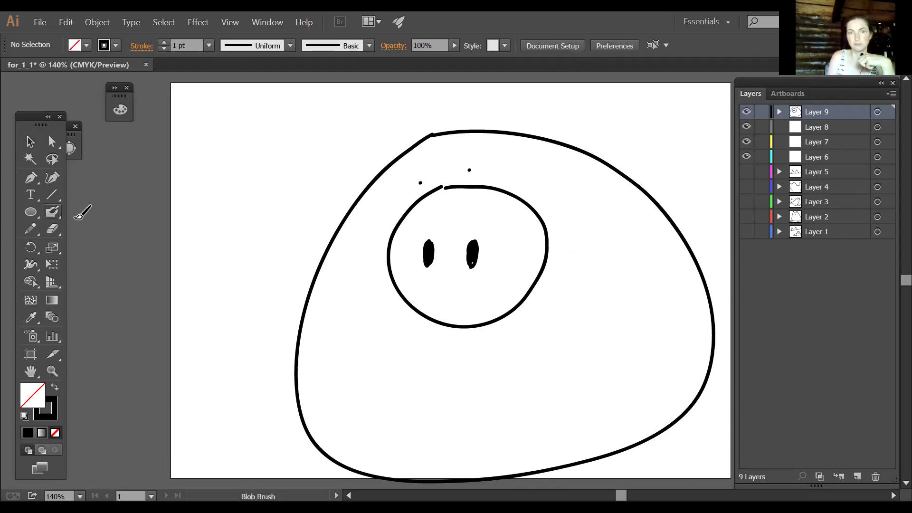
{"action": "mouse_move", "coordinate": [377, 168]}
{"action": "left_mouse_down"}
{"action": "mouse_move", "coordinate": [290, 192]}
{"action": "mouse_move", "coordinate": [309, 235]}
{"action": "mouse_move", "coordinate": [333, 256]}
{"action": "mouse_move", "coordinate": [364, 179]}
{"action": "left_mouse_up"}
{"action": "mouse_move", "coordinate": [522, 127]}
{"action": "left_mouse_down"}
{"action": "mouse_move", "coordinate": [589, 121]}
{"action": "mouse_move", "coordinate": [587, 208]}
{"action": "mouse_move", "coordinate": [534, 177]}
{"action": "mouse_move", "coordinate": [500, 135]}
{"action": "mouse_move", "coordinate": [537, 122]}
{"action": "left_mouse_up"}
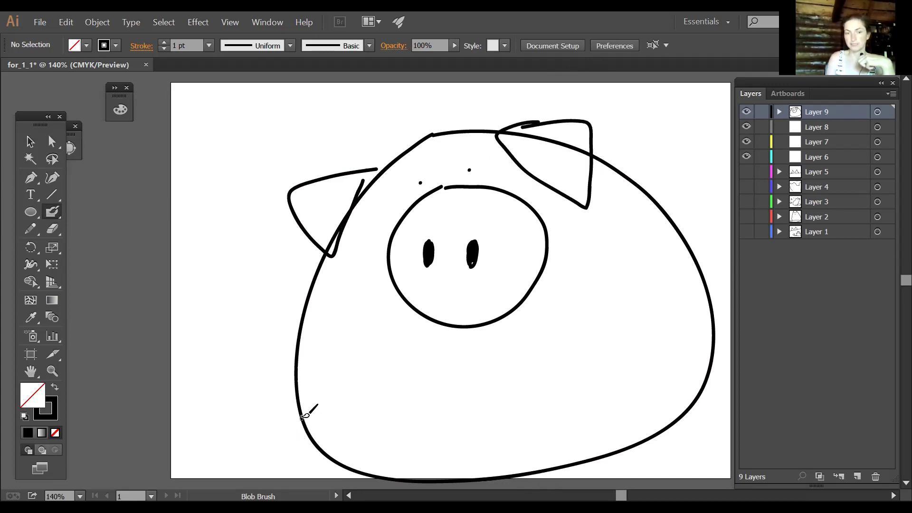
{"action": "mouse_move", "coordinate": [300, 419]}
{"action": "left_mouse_down"}
{"action": "mouse_move", "coordinate": [257, 416]}
{"action": "mouse_move", "coordinate": [275, 436]}
{"action": "mouse_move", "coordinate": [229, 423]}
{"action": "left_mouse_up"}
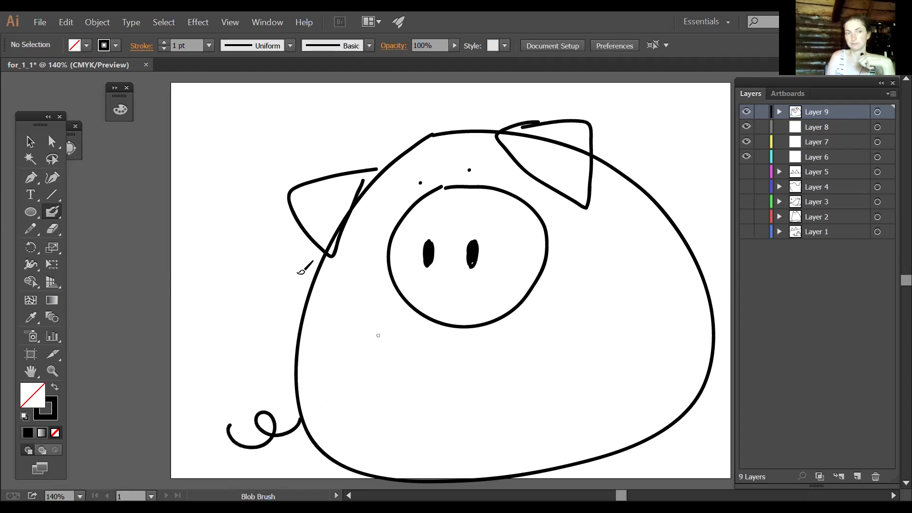
Step: Select the entire pig drawing and move it up slightly to leave room below the body
{"action": "key", "text": "v"}
{"action": "mouse_move", "coordinate": [234, 110]}
{"action": "left_mouse_down"}
{"action": "mouse_move", "coordinate": [535, 352]}
{"action": "mouse_move", "coordinate": [693, 454]}
{"action": "left_mouse_up"}
{"action": "left_click_drag", "start_coordinate": [682, 418], "coordinate": [651, 377]}
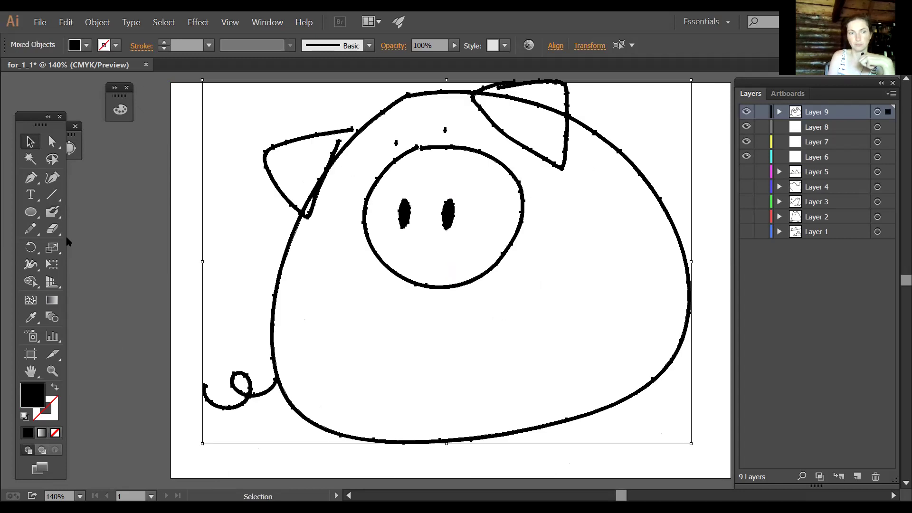
{"action": "left_click", "coordinate": [52, 211]}
{"action": "mouse_move", "coordinate": [389, 447]}
{"action": "left_mouse_down"}
{"action": "mouse_move", "coordinate": [412, 470]}
{"action": "mouse_move", "coordinate": [405, 444]}
{"action": "left_mouse_up"}
{"action": "mouse_move", "coordinate": [572, 424]}
{"action": "left_mouse_down"}
{"action": "mouse_move", "coordinate": [591, 450]}
{"action": "mouse_move", "coordinate": [585, 417]}
{"action": "left_mouse_up"}
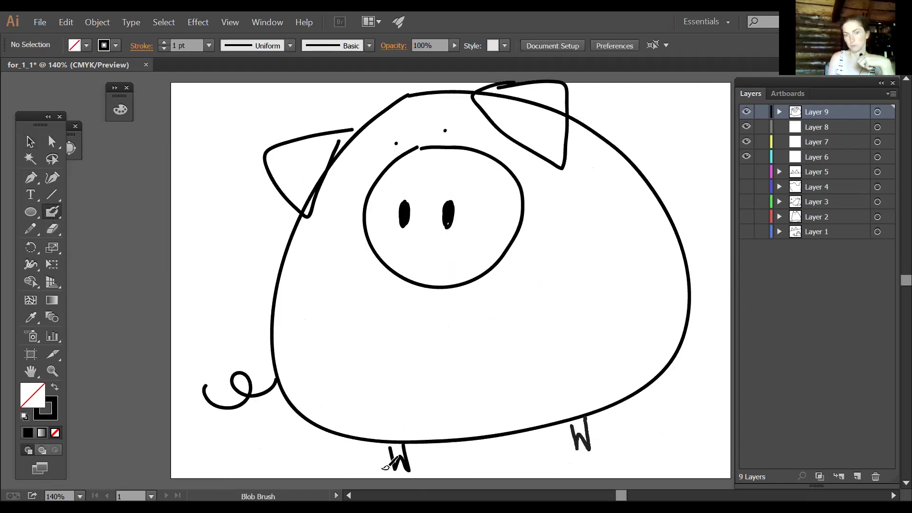
{"action": "mouse_move", "coordinate": [431, 444]}
{"action": "left_mouse_down"}
{"action": "mouse_move", "coordinate": [437, 462]}
{"action": "mouse_move", "coordinate": [451, 464]}
{"action": "mouse_move", "coordinate": [447, 443]}
{"action": "left_mouse_up"}
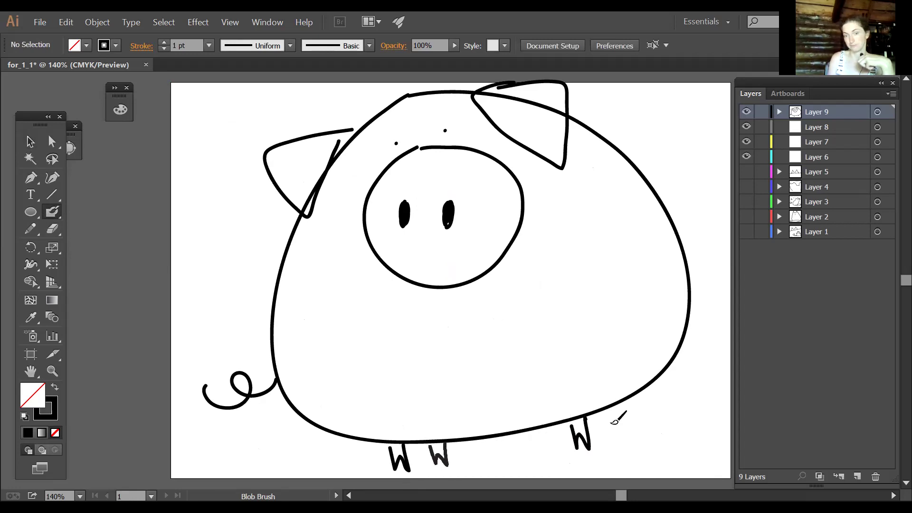
{"action": "mouse_move", "coordinate": [607, 418]}
{"action": "left_mouse_down"}
{"action": "mouse_move", "coordinate": [625, 434]}
{"action": "mouse_move", "coordinate": [622, 405]}
{"action": "left_mouse_up"}
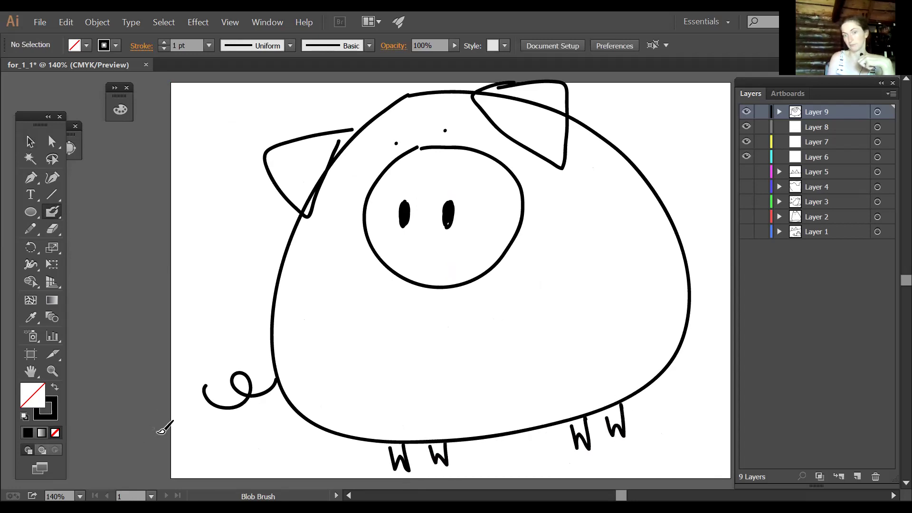
{"action": "key", "text": "ctrl+z"}
{"action": "key", "text": "ctrl+z"}
{"action": "key", "text": "ctrl+z"}
{"action": "key", "text": "ctrl+z"}
{"action": "key", "text": "ctrl+z"}
{"action": "key", "text": "ctrl+z"}
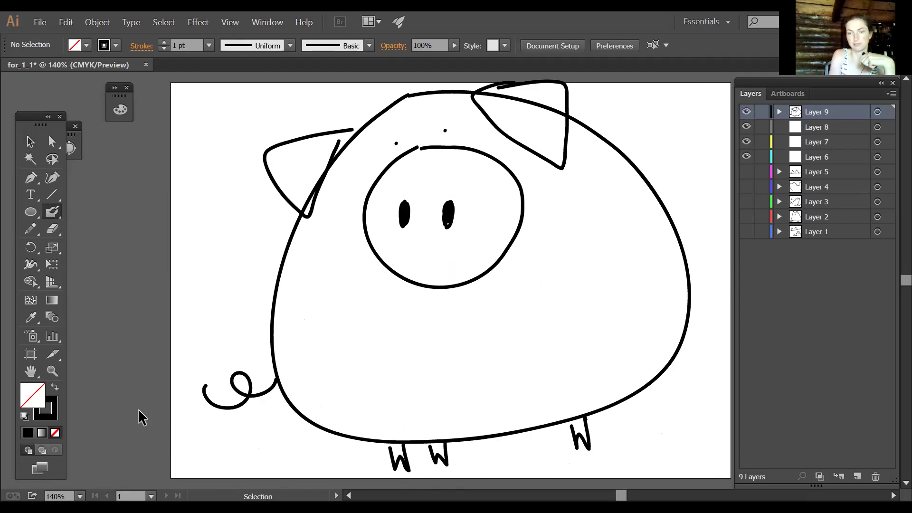
Step: Deselect the artwork and draw four short straight legs in two pairs under the pig's belly
{"action": "key", "text": "ctrl+a"}
{"action": "key", "text": "ctrl+shift+a"}
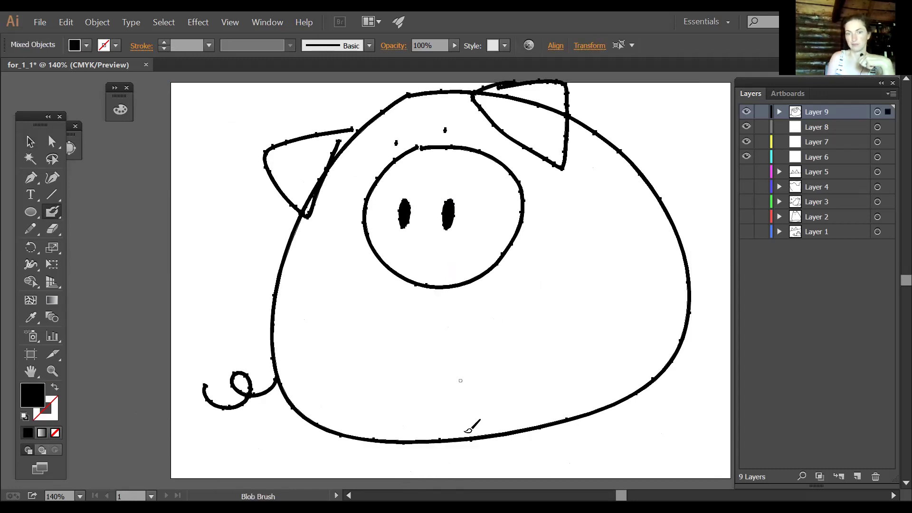
{"action": "mouse_move", "coordinate": [437, 443]}
{"action": "left_mouse_down"}
{"action": "mouse_move", "coordinate": [444, 465]}
{"action": "mouse_move", "coordinate": [475, 463]}
{"action": "left_mouse_up"}
{"action": "mouse_move", "coordinate": [514, 434]}
{"action": "left_mouse_down"}
{"action": "mouse_move", "coordinate": [521, 453]}
{"action": "mouse_move", "coordinate": [550, 452]}
{"action": "left_mouse_up"}
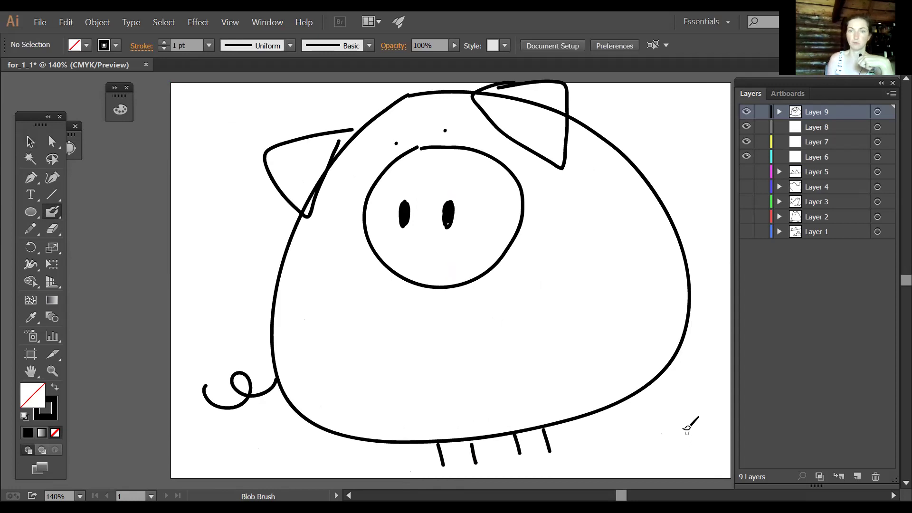
Step: Erase the pig's body outline inside both ears and the stray strokes, and redraw the top edge of the right ear
{"action": "left_click", "coordinate": [52, 229]}
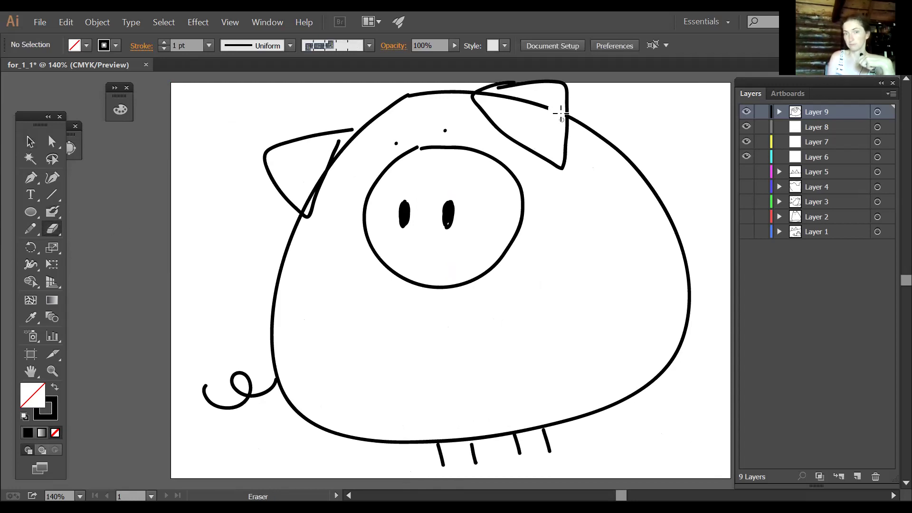
{"action": "mouse_move", "coordinate": [558, 114]}
{"action": "left_mouse_down"}
{"action": "mouse_move", "coordinate": [522, 103]}
{"action": "mouse_move", "coordinate": [549, 109]}
{"action": "mouse_move", "coordinate": [523, 102]}
{"action": "mouse_move", "coordinate": [537, 101]}
{"action": "mouse_move", "coordinate": [499, 95]}
{"action": "left_mouse_up"}
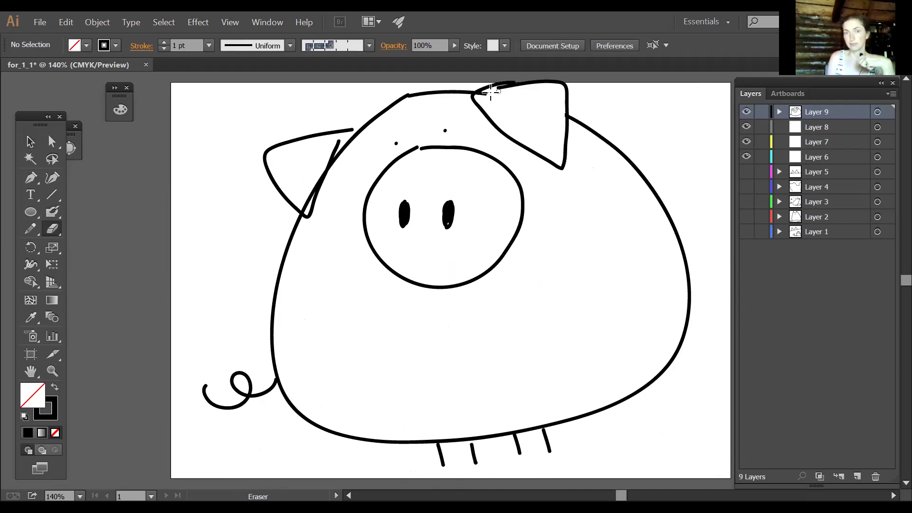
{"action": "left_click_drag", "start_coordinate": [484, 93], "coordinate": [526, 85]}
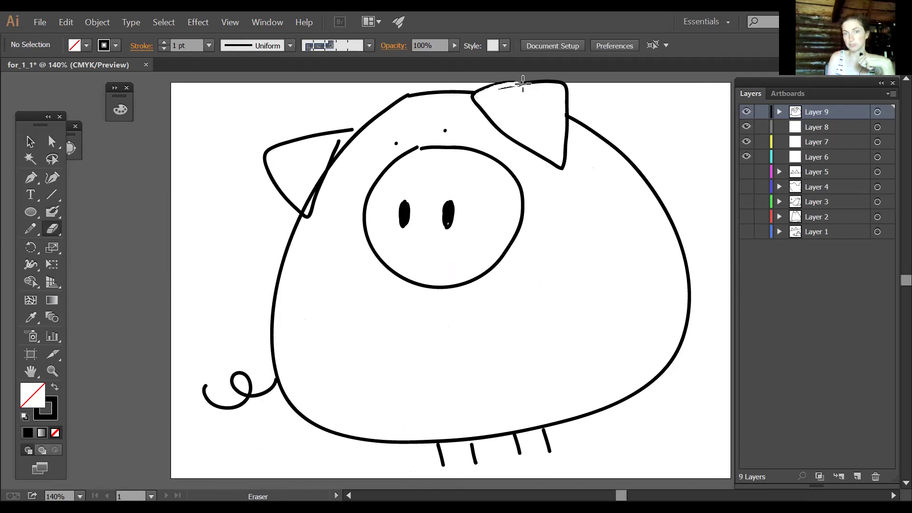
{"action": "left_click", "coordinate": [52, 211]}
{"action": "left_click_drag", "start_coordinate": [491, 86], "coordinate": [566, 81]}
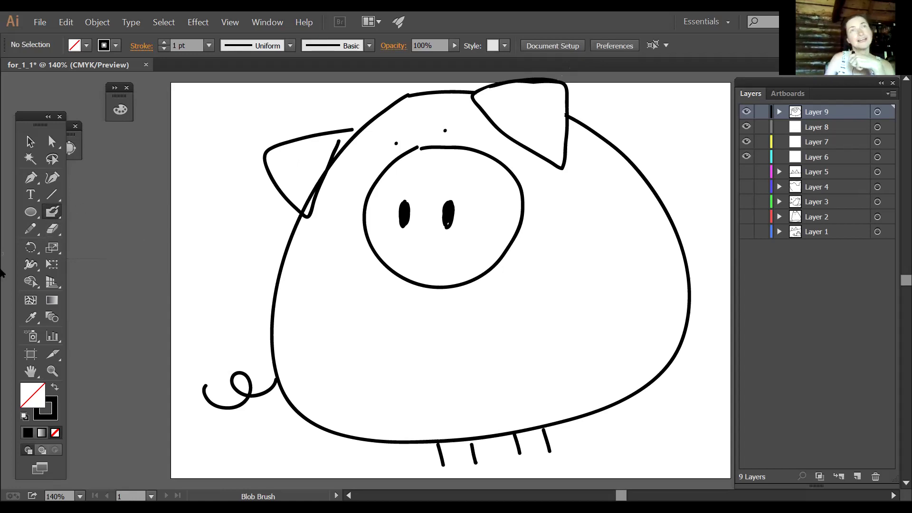
{"action": "left_click", "coordinate": [52, 228]}
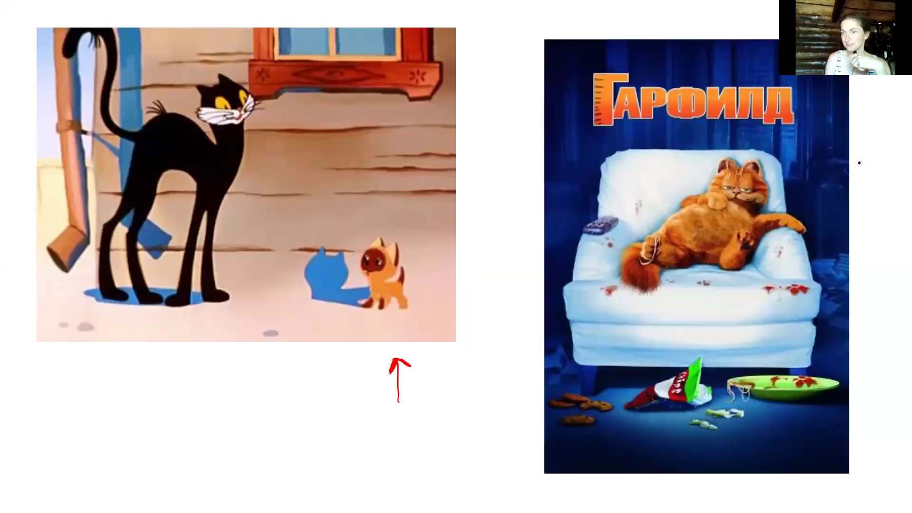
{"action": "key", "text": "Right"}
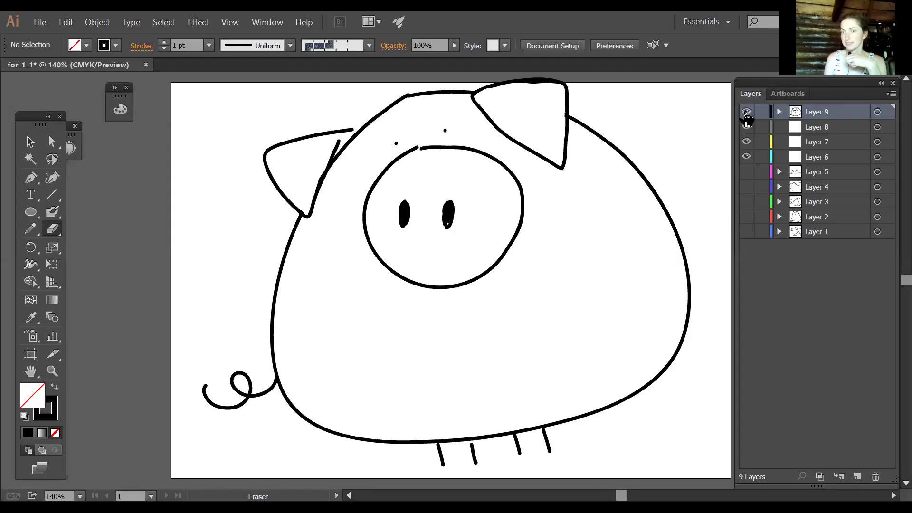
Step: Hide Layer 9 and draw a large irregular cow-spot outline with the Blob Brush on Layer 6
{"action": "left_click", "coordinate": [747, 112]}
{"action": "left_click", "coordinate": [825, 157]}
{"action": "left_click", "coordinate": [52, 212]}
{"action": "mouse_move", "coordinate": [395, 185]}
{"action": "left_mouse_down"}
{"action": "mouse_move", "coordinate": [349, 209]}
{"action": "mouse_move", "coordinate": [315, 261]}
{"action": "left_mouse_up"}
{"action": "mouse_move", "coordinate": [288, 290]}
{"action": "left_mouse_down"}
{"action": "mouse_move", "coordinate": [500, 371]}
{"action": "mouse_move", "coordinate": [566, 281]}
{"action": "mouse_move", "coordinate": [533, 250]}
{"action": "mouse_move", "coordinate": [530, 195]}
{"action": "mouse_move", "coordinate": [482, 159]}
{"action": "mouse_move", "coordinate": [396, 186]}
{"action": "left_mouse_up"}
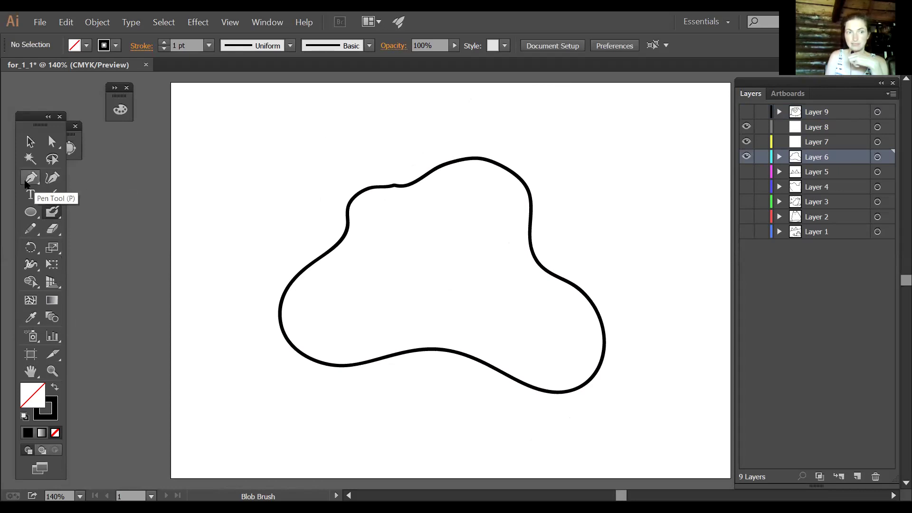
Step: Remove the inner contour of the large spot with the Delete Anchor Point tool so it becomes solid black
{"action": "left_click_drag", "start_coordinate": [24, 184], "coordinate": [70, 218]}
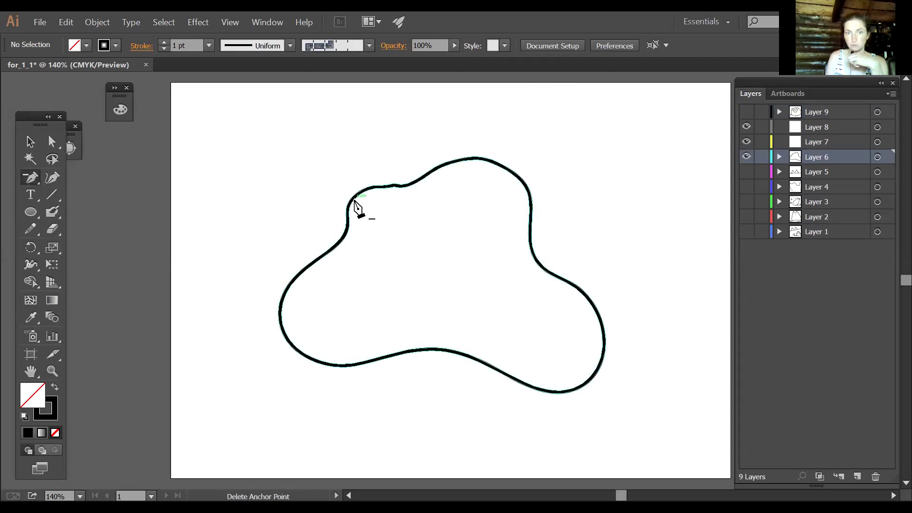
{"action": "left_click", "coordinate": [356, 202]}
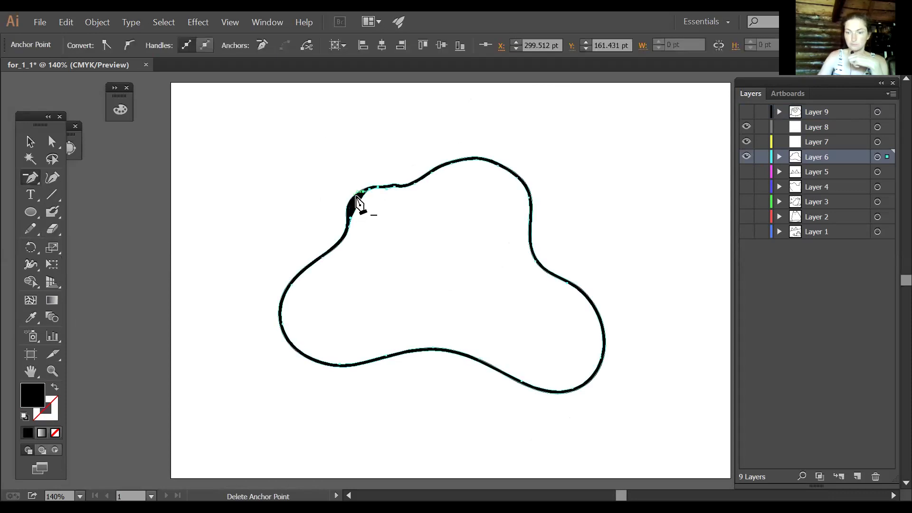
{"action": "left_click", "coordinate": [363, 200]}
Step: Draw a second, smaller irregular spot beside the large one and delete its inner contour to make it solid black
{"action": "key", "text": "shift+b"}
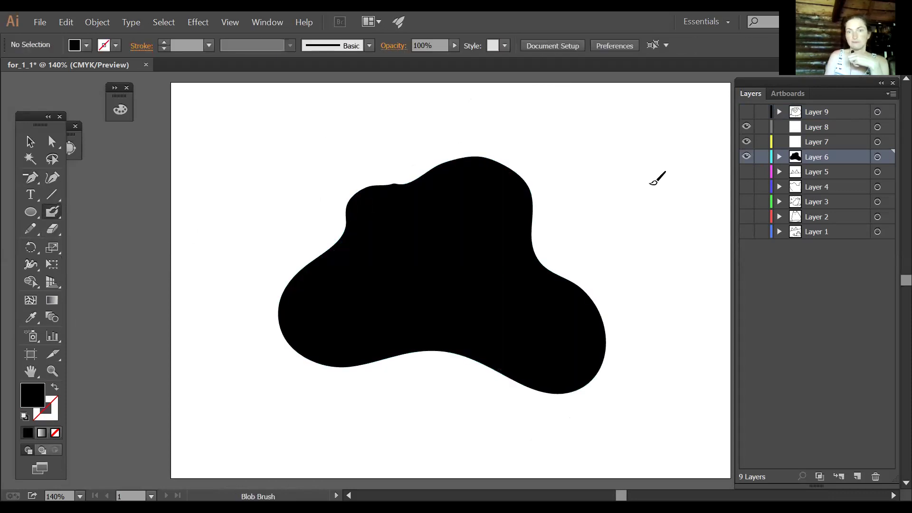
{"action": "mouse_move", "coordinate": [634, 155]}
{"action": "left_mouse_down"}
{"action": "mouse_move", "coordinate": [618, 157]}
{"action": "mouse_move", "coordinate": [591, 189]}
{"action": "mouse_move", "coordinate": [583, 223]}
{"action": "mouse_move", "coordinate": [668, 237]}
{"action": "mouse_move", "coordinate": [663, 152]}
{"action": "mouse_move", "coordinate": [635, 155]}
{"action": "left_mouse_up"}
{"action": "left_click", "coordinate": [30, 177]}
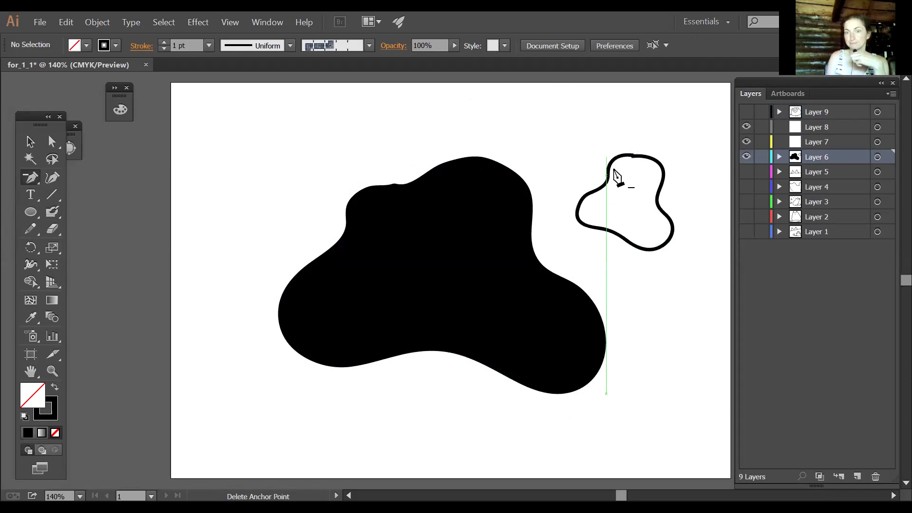
{"action": "left_click", "coordinate": [635, 161], "text": "ctrl"}
{"action": "key", "text": "Delete"}
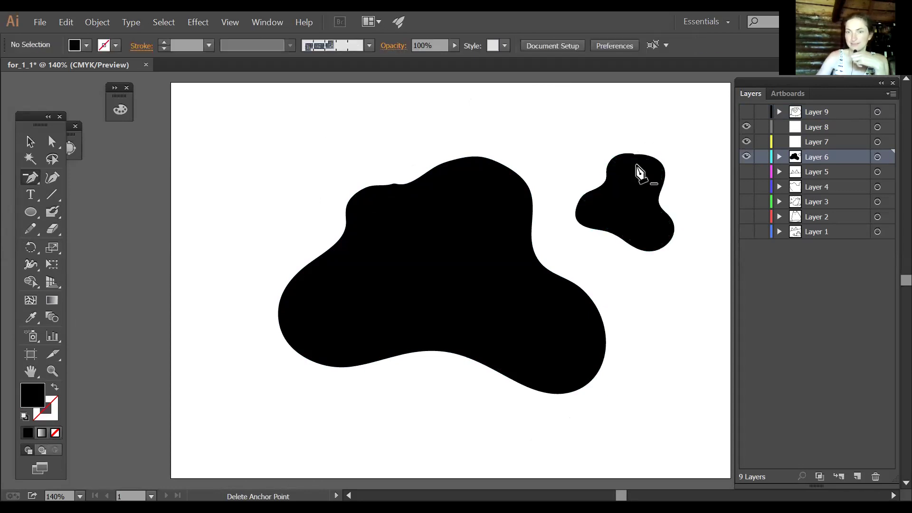
{"action": "left_click", "coordinate": [31, 141]}
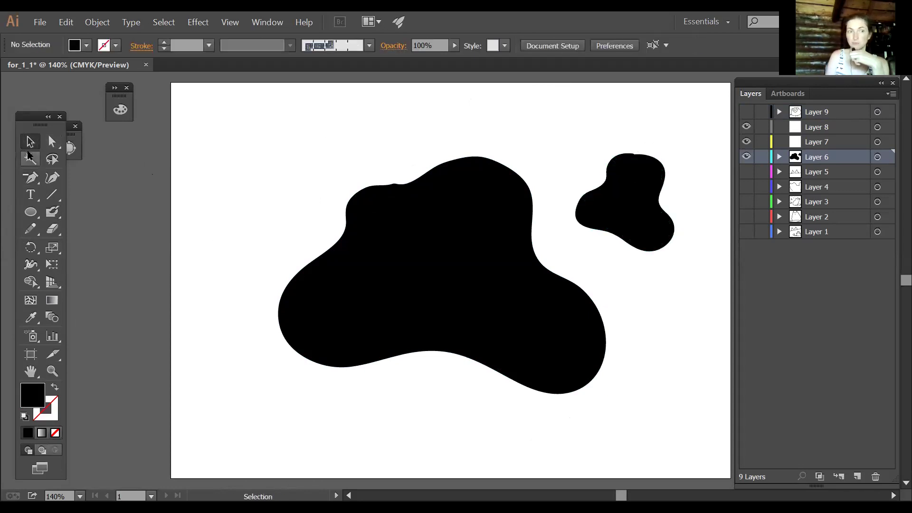
Step: Draw the cow's long back line, its head with two horns, and an oval snout with nostrils with the Blob Brush
{"action": "left_click", "coordinate": [51, 215]}
{"action": "mouse_move", "coordinate": [256, 164]}
{"action": "left_mouse_down"}
{"action": "mouse_move", "coordinate": [342, 143]}
{"action": "mouse_move", "coordinate": [712, 109]}
{"action": "left_mouse_up"}
{"action": "mouse_move", "coordinate": [256, 165]}
{"action": "left_mouse_down"}
{"action": "mouse_move", "coordinate": [174, 168]}
{"action": "mouse_move", "coordinate": [140, 154]}
{"action": "mouse_move", "coordinate": [142, 183]}
{"action": "mouse_move", "coordinate": [181, 201]}
{"action": "mouse_move", "coordinate": [127, 340]}
{"action": "mouse_move", "coordinate": [128, 372]}
{"action": "mouse_move", "coordinate": [192, 387]}
{"action": "mouse_move", "coordinate": [225, 348]}
{"action": "mouse_move", "coordinate": [165, 337]}
{"action": "mouse_move", "coordinate": [139, 348]}
{"action": "mouse_move", "coordinate": [183, 365]}
{"action": "left_mouse_up"}
{"action": "mouse_move", "coordinate": [290, 176]}
{"action": "left_mouse_down"}
{"action": "mouse_move", "coordinate": [355, 155]}
{"action": "mouse_move", "coordinate": [352, 174]}
{"action": "mouse_move", "coordinate": [308, 200]}
{"action": "left_mouse_up"}
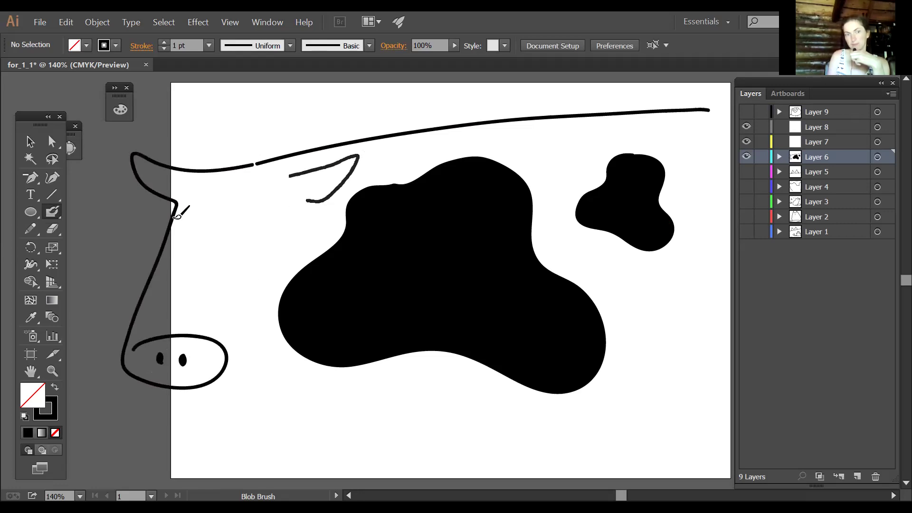
Step: Add two ears below the horns, two small eyes, and a long curve from the snout for the cow's underside
{"action": "mouse_move", "coordinate": [175, 201]}
{"action": "left_mouse_down"}
{"action": "mouse_move", "coordinate": [110, 224]}
{"action": "mouse_move", "coordinate": [164, 228]}
{"action": "left_mouse_up"}
{"action": "mouse_move", "coordinate": [300, 215]}
{"action": "left_mouse_down"}
{"action": "mouse_move", "coordinate": [326, 213]}
{"action": "mouse_move", "coordinate": [346, 221]}
{"action": "left_mouse_up"}
{"action": "left_click_drag", "start_coordinate": [346, 232], "coordinate": [310, 234]}
{"action": "mouse_move", "coordinate": [186, 236]}
{"action": "left_mouse_down"}
{"action": "mouse_move", "coordinate": [186, 246]}
{"action": "mouse_move", "coordinate": [237, 245]}
{"action": "left_mouse_up"}
{"action": "mouse_move", "coordinate": [193, 388]}
{"action": "left_mouse_down"}
{"action": "mouse_move", "coordinate": [346, 424]}
{"action": "mouse_move", "coordinate": [490, 490]}
{"action": "left_mouse_up"}
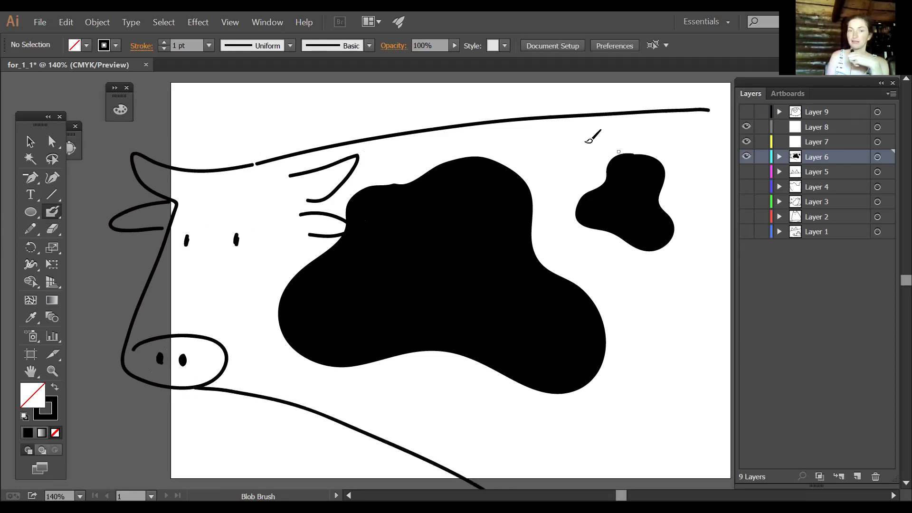
Step: View the cow reference photo, return to the drawing and hide Layer 6
{"action": "left_click", "coordinate": [30, 141]}
{"action": "mouse_move", "coordinate": [474, 303]}
{"action": "left_mouse_down"}
{"action": "mouse_move", "coordinate": [515, 348]}
{"action": "mouse_move", "coordinate": [474, 303]}
{"action": "left_mouse_up"}
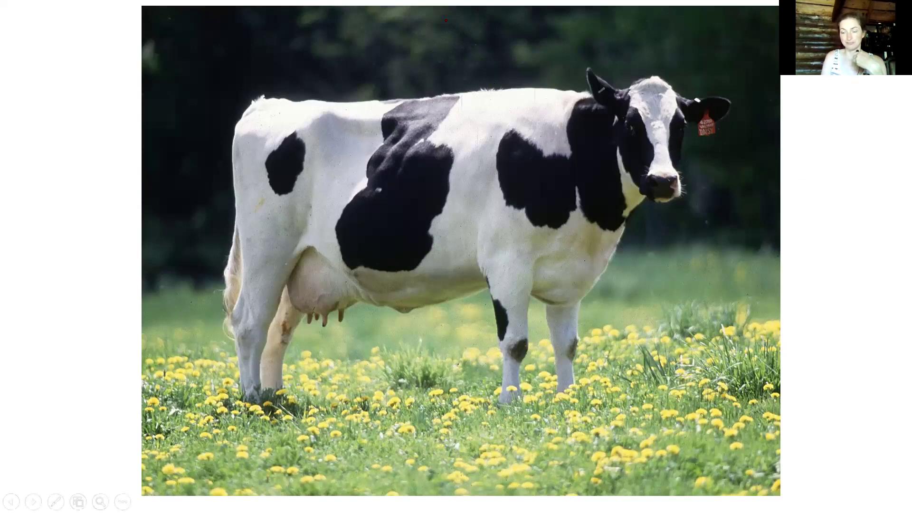
{"action": "left_click", "coordinate": [446, 20]}
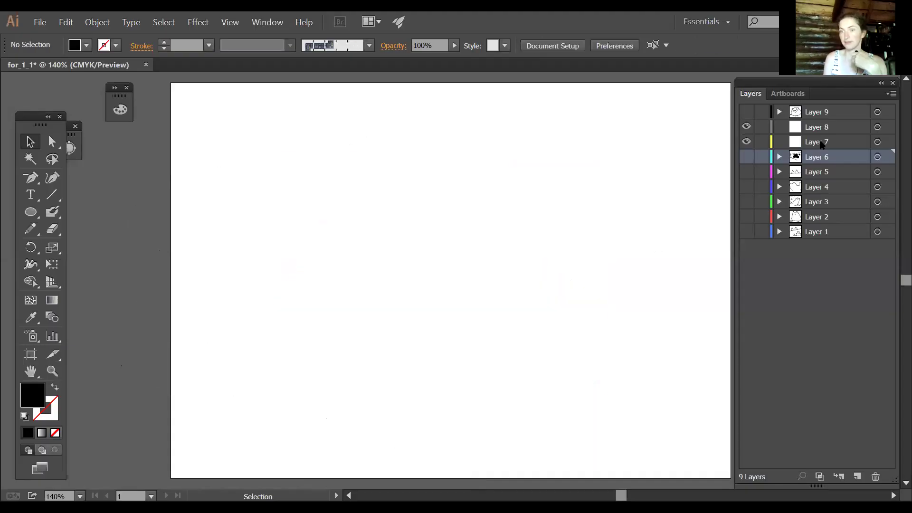
Step: On Layer 7, draw a new cow's large oval muzzle with two dot nostrils using the Blob Brush
{"action": "left_click", "coordinate": [808, 146]}
{"action": "left_click", "coordinate": [51, 211]}
{"action": "mouse_move", "coordinate": [345, 242]}
{"action": "left_mouse_down"}
{"action": "mouse_move", "coordinate": [307, 308]}
{"action": "mouse_move", "coordinate": [384, 330]}
{"action": "mouse_move", "coordinate": [439, 295]}
{"action": "mouse_move", "coordinate": [431, 248]}
{"action": "mouse_move", "coordinate": [387, 233]}
{"action": "mouse_move", "coordinate": [397, 275]}
{"action": "mouse_move", "coordinate": [322, 232]}
{"action": "mouse_move", "coordinate": [341, 170]}
{"action": "mouse_move", "coordinate": [386, 228]}
{"action": "left_mouse_up"}
{"action": "left_click", "coordinate": [336, 281]}
{"action": "left_click", "coordinate": [393, 270]}
Step: Draw the cow's horns, ears, scribbled forelock and two short vertical eyes around the head above the muzzle
{"action": "mouse_move", "coordinate": [312, 190]}
{"action": "left_mouse_down"}
{"action": "mouse_move", "coordinate": [261, 196]}
{"action": "mouse_move", "coordinate": [316, 208]}
{"action": "left_mouse_up"}
{"action": "mouse_move", "coordinate": [377, 176]}
{"action": "left_mouse_down"}
{"action": "mouse_move", "coordinate": [426, 153]}
{"action": "mouse_move", "coordinate": [386, 191]}
{"action": "left_mouse_up"}
{"action": "mouse_move", "coordinate": [317, 214]}
{"action": "left_mouse_down"}
{"action": "mouse_move", "coordinate": [282, 232]}
{"action": "mouse_move", "coordinate": [314, 227]}
{"action": "left_mouse_up"}
{"action": "mouse_move", "coordinate": [393, 199]}
{"action": "left_mouse_down"}
{"action": "mouse_move", "coordinate": [377, 209]}
{"action": "mouse_move", "coordinate": [354, 175]}
{"action": "mouse_move", "coordinate": [364, 188]}
{"action": "mouse_move", "coordinate": [343, 179]}
{"action": "left_mouse_up"}
{"action": "mouse_move", "coordinate": [340, 216]}
{"action": "left_mouse_down"}
{"action": "mouse_move", "coordinate": [340, 229]}
{"action": "mouse_move", "coordinate": [360, 228]}
{"action": "left_mouse_up"}
Step: Draw the cow's back, rump, belly and straight legs, and outline two irregular spots on its side
{"action": "mouse_move", "coordinate": [386, 190]}
{"action": "left_mouse_down"}
{"action": "mouse_move", "coordinate": [561, 181]}
{"action": "mouse_move", "coordinate": [670, 335]}
{"action": "left_mouse_up"}
{"action": "left_click_drag", "start_coordinate": [671, 391], "coordinate": [668, 397]}
{"action": "mouse_move", "coordinate": [384, 347]}
{"action": "left_mouse_down"}
{"action": "mouse_move", "coordinate": [392, 419]}
{"action": "mouse_move", "coordinate": [438, 350]}
{"action": "mouse_move", "coordinate": [615, 348]}
{"action": "mouse_move", "coordinate": [620, 412]}
{"action": "left_mouse_up"}
{"action": "mouse_move", "coordinate": [535, 226]}
{"action": "left_mouse_down"}
{"action": "mouse_move", "coordinate": [518, 232]}
{"action": "mouse_move", "coordinate": [533, 265]}
{"action": "mouse_move", "coordinate": [573, 302]}
{"action": "mouse_move", "coordinate": [625, 287]}
{"action": "mouse_move", "coordinate": [574, 213]}
{"action": "mouse_move", "coordinate": [532, 227]}
{"action": "left_mouse_up"}
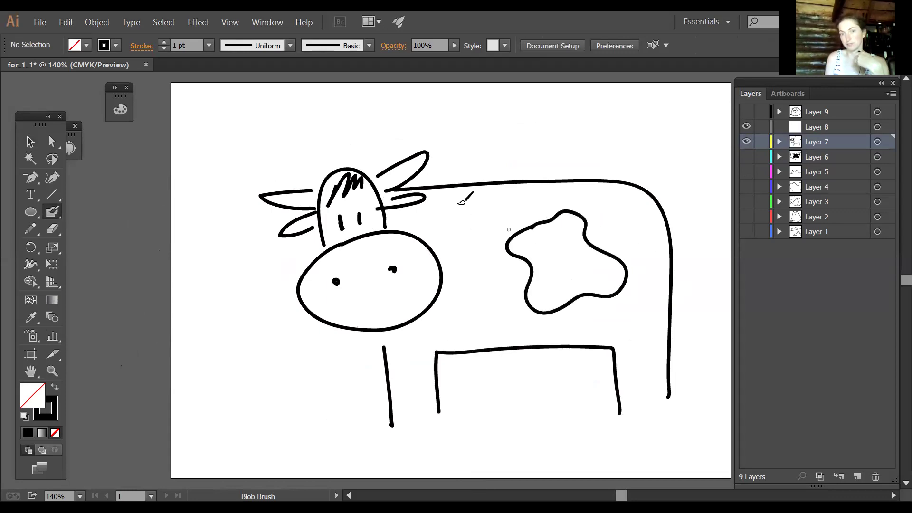
{"action": "mouse_move", "coordinate": [449, 191]}
{"action": "left_mouse_down"}
{"action": "mouse_move", "coordinate": [485, 216]}
{"action": "mouse_move", "coordinate": [519, 179]}
{"action": "mouse_move", "coordinate": [509, 185]}
{"action": "left_mouse_up"}
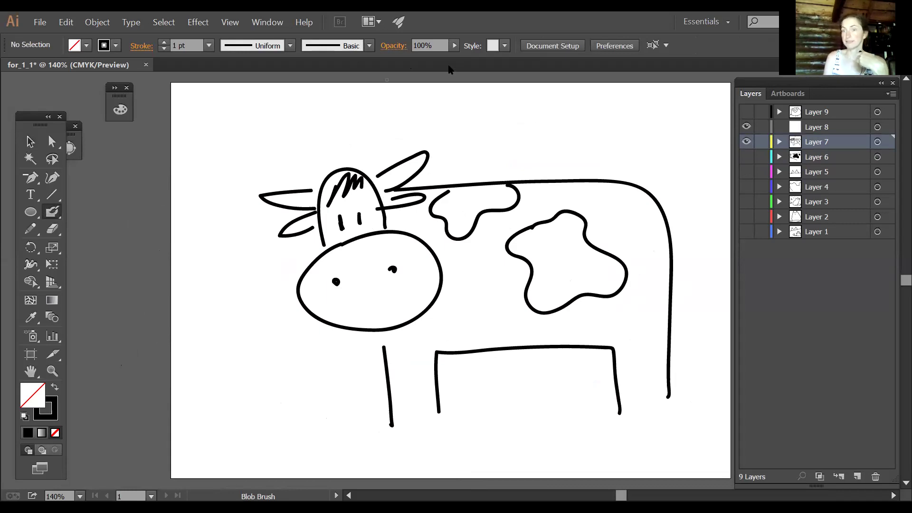
Step: Hide Layer 7 and create a new empty layer above Layer 8
{"action": "left_click", "coordinate": [746, 142]}
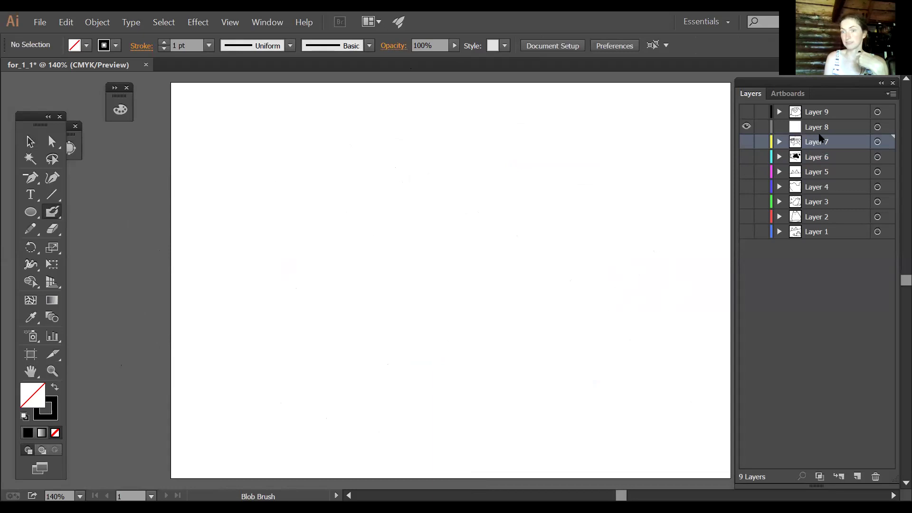
{"action": "left_click", "coordinate": [818, 130]}
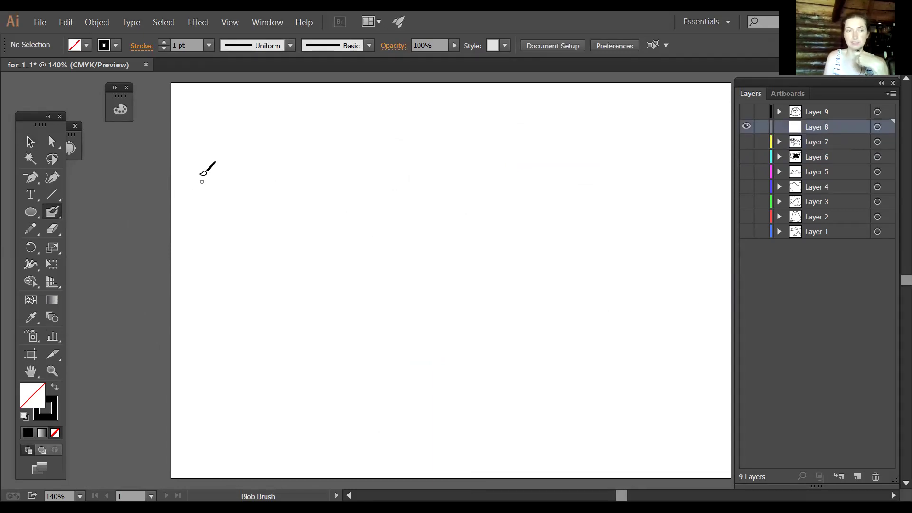
{"action": "left_click", "coordinate": [29, 142]}
{"action": "left_click", "coordinate": [857, 477]}
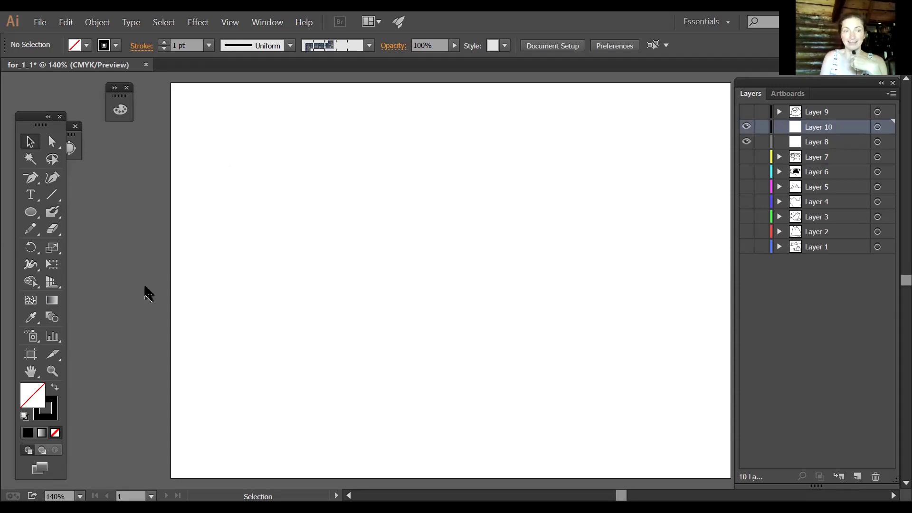
Step: Draw a rabbit on Layer 10 with long upright ears, a simple body, a small round tail and two dot eyes
{"action": "left_click", "coordinate": [52, 211]}
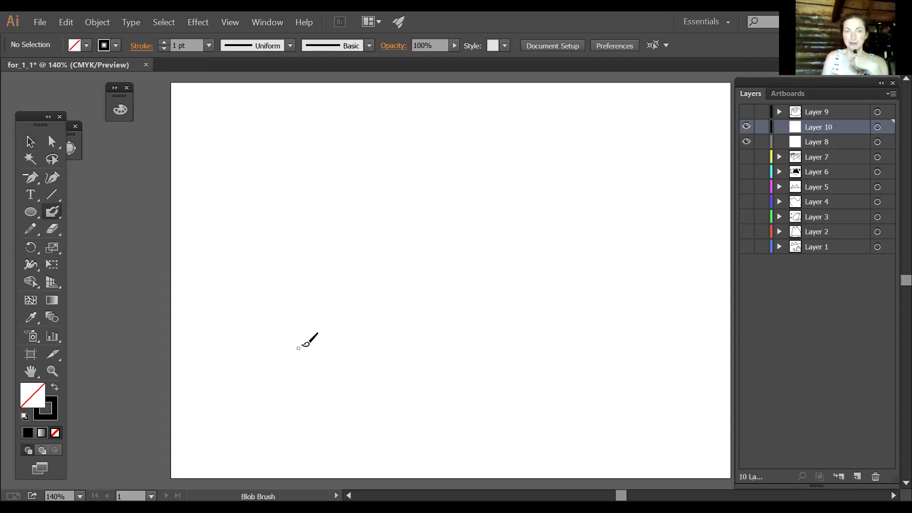
{"action": "mouse_move", "coordinate": [310, 348]}
{"action": "left_mouse_down"}
{"action": "mouse_move", "coordinate": [274, 201]}
{"action": "mouse_move", "coordinate": [279, 118]}
{"action": "mouse_move", "coordinate": [343, 284]}
{"action": "mouse_move", "coordinate": [355, 280]}
{"action": "mouse_move", "coordinate": [346, 167]}
{"action": "mouse_move", "coordinate": [366, 107]}
{"action": "mouse_move", "coordinate": [388, 208]}
{"action": "mouse_move", "coordinate": [394, 302]}
{"action": "mouse_move", "coordinate": [437, 345]}
{"action": "mouse_move", "coordinate": [447, 411]}
{"action": "mouse_move", "coordinate": [326, 426]}
{"action": "mouse_move", "coordinate": [314, 408]}
{"action": "mouse_move", "coordinate": [312, 351]}
{"action": "left_mouse_up"}
{"action": "mouse_move", "coordinate": [460, 367]}
{"action": "left_mouse_down"}
{"action": "mouse_move", "coordinate": [457, 375]}
{"action": "mouse_move", "coordinate": [475, 367]}
{"action": "left_mouse_up"}
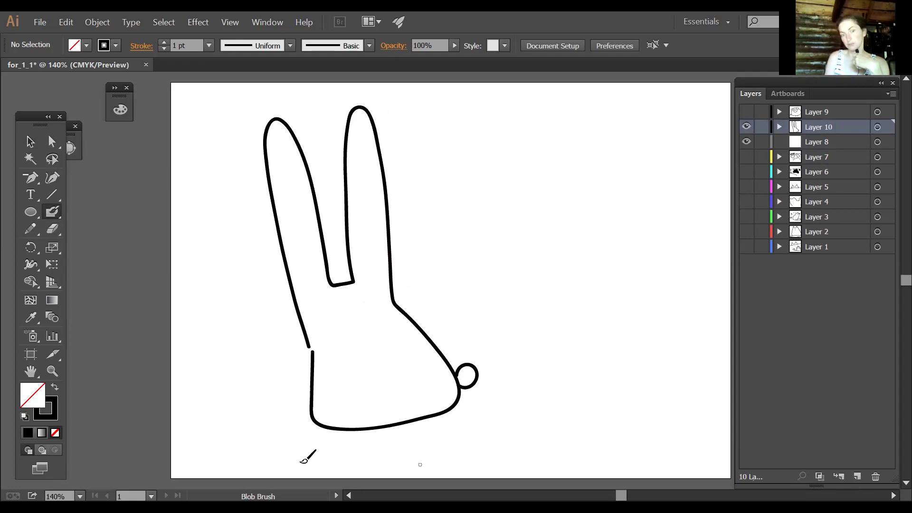
{"action": "left_click", "coordinate": [336, 306]}
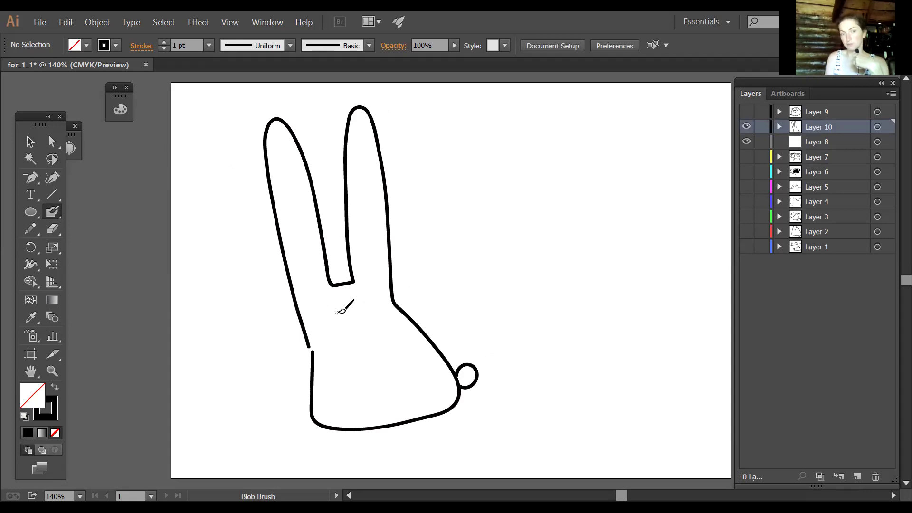
{"action": "left_click", "coordinate": [355, 302]}
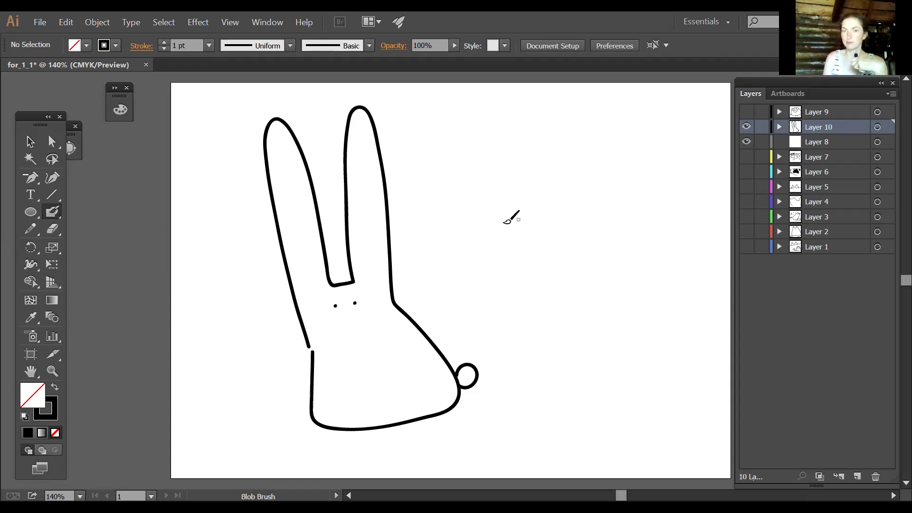
Step: Draw two mice beside the rabbit, one horizontal and one sitting upright below it, each with ears and a curled tail
{"action": "mouse_move", "coordinate": [515, 246]}
{"action": "left_mouse_down"}
{"action": "mouse_move", "coordinate": [482, 214]}
{"action": "mouse_move", "coordinate": [528, 169]}
{"action": "mouse_move", "coordinate": [635, 186]}
{"action": "mouse_move", "coordinate": [666, 205]}
{"action": "mouse_move", "coordinate": [565, 231]}
{"action": "mouse_move", "coordinate": [461, 284]}
{"action": "mouse_move", "coordinate": [455, 321]}
{"action": "mouse_move", "coordinate": [500, 332]}
{"action": "mouse_move", "coordinate": [503, 299]}
{"action": "mouse_move", "coordinate": [491, 316]}
{"action": "left_mouse_up"}
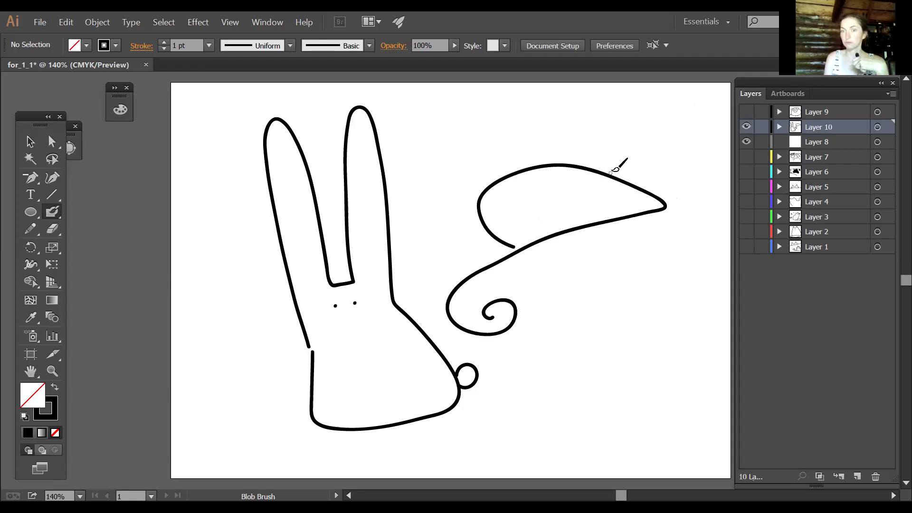
{"action": "mouse_move", "coordinate": [607, 174]}
{"action": "left_mouse_down"}
{"action": "mouse_move", "coordinate": [603, 159]}
{"action": "mouse_move", "coordinate": [631, 151]}
{"action": "mouse_move", "coordinate": [575, 207]}
{"action": "mouse_move", "coordinate": [606, 202]}
{"action": "mouse_move", "coordinate": [603, 191]}
{"action": "left_mouse_up"}
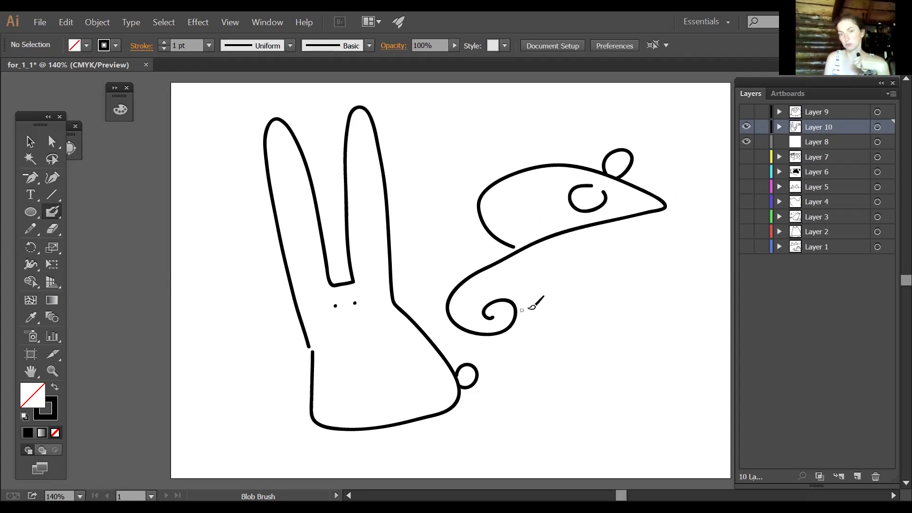
{"action": "mouse_move", "coordinate": [591, 418]}
{"action": "left_mouse_down"}
{"action": "mouse_move", "coordinate": [559, 302]}
{"action": "mouse_move", "coordinate": [672, 386]}
{"action": "mouse_move", "coordinate": [661, 417]}
{"action": "mouse_move", "coordinate": [593, 421]}
{"action": "left_mouse_up"}
{"action": "mouse_move", "coordinate": [670, 408]}
{"action": "left_mouse_down"}
{"action": "mouse_move", "coordinate": [683, 443]}
{"action": "mouse_move", "coordinate": [573, 455]}
{"action": "mouse_move", "coordinate": [596, 439]}
{"action": "mouse_move", "coordinate": [606, 455]}
{"action": "left_mouse_up"}
{"action": "mouse_move", "coordinate": [594, 311]}
{"action": "left_mouse_down"}
{"action": "mouse_move", "coordinate": [594, 300]}
{"action": "mouse_move", "coordinate": [606, 314]}
{"action": "mouse_move", "coordinate": [624, 300]}
{"action": "mouse_move", "coordinate": [621, 321]}
{"action": "left_mouse_up"}
Step: Select the whole rabbit drawing and delete it
{"action": "left_click", "coordinate": [30, 141]}
{"action": "left_click_drag", "start_coordinate": [220, 121], "coordinate": [432, 424]}
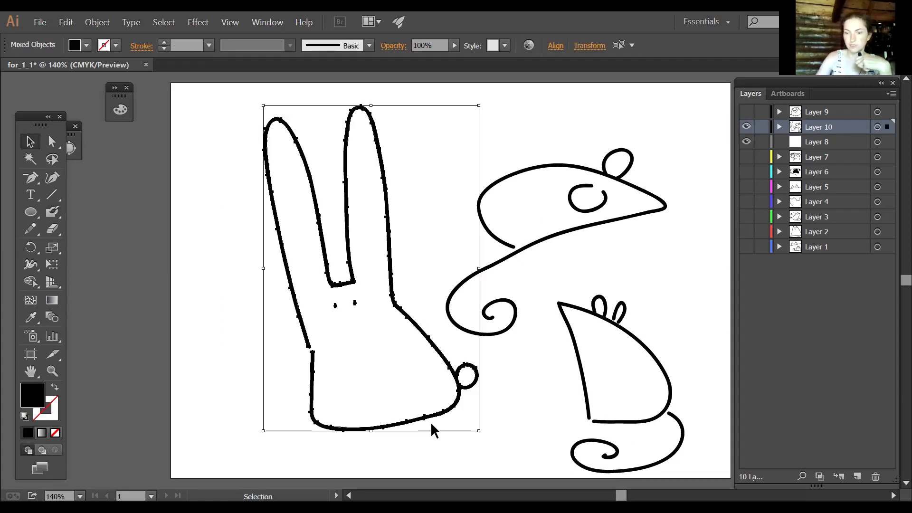
{"action": "key", "text": "Delete"}
Step: Draw a third mouse in the cleared area with a pointed teardrop body, a small curved ear and a curled tail
{"action": "left_click", "coordinate": [52, 211]}
{"action": "mouse_move", "coordinate": [210, 273]}
{"action": "left_mouse_down"}
{"action": "mouse_move", "coordinate": [204, 230]}
{"action": "mouse_move", "coordinate": [245, 190]}
{"action": "mouse_move", "coordinate": [360, 205]}
{"action": "mouse_move", "coordinate": [383, 221]}
{"action": "mouse_move", "coordinate": [322, 254]}
{"action": "mouse_move", "coordinate": [229, 284]}
{"action": "left_mouse_up"}
{"action": "left_click_drag", "start_coordinate": [306, 213], "coordinate": [304, 226]}
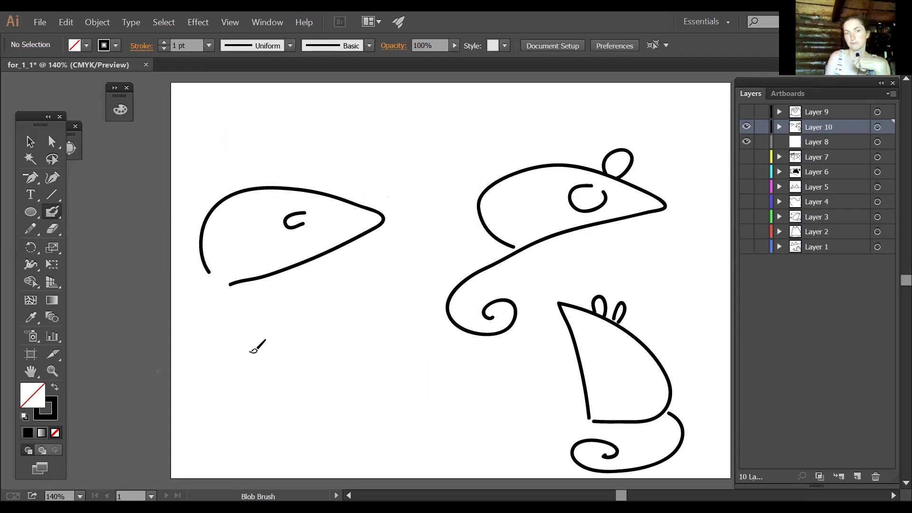
{"action": "mouse_move", "coordinate": [211, 291]}
{"action": "left_mouse_down"}
{"action": "mouse_move", "coordinate": [176, 315]}
{"action": "mouse_move", "coordinate": [88, 291]}
{"action": "mouse_move", "coordinate": [129, 298]}
{"action": "left_mouse_up"}
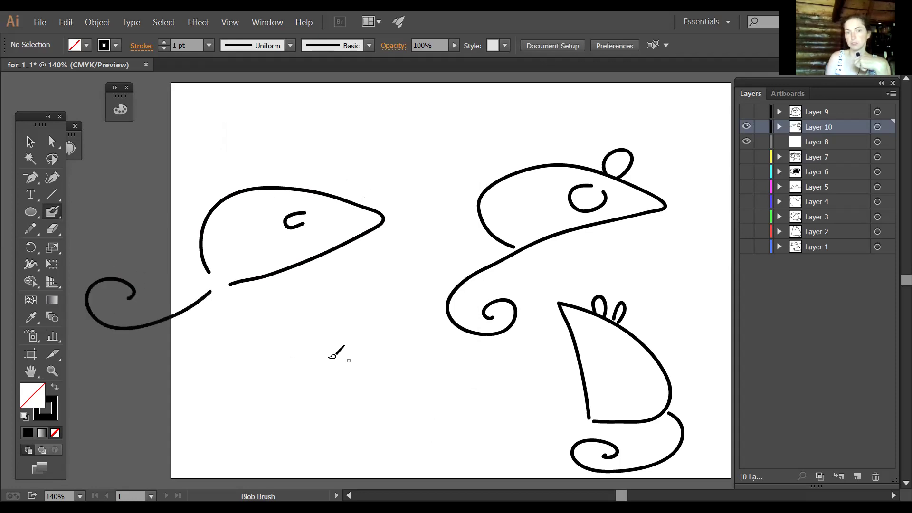
Step: Draw a fourth mouse below with a rounded back, ears, eye and spiral tail, and add a dot eye to the third mouse
{"action": "mouse_move", "coordinate": [277, 386]}
{"action": "left_mouse_down"}
{"action": "mouse_move", "coordinate": [426, 350]}
{"action": "mouse_move", "coordinate": [376, 389]}
{"action": "mouse_move", "coordinate": [281, 396]}
{"action": "mouse_move", "coordinate": [272, 367]}
{"action": "mouse_move", "coordinate": [290, 369]}
{"action": "mouse_move", "coordinate": [275, 394]}
{"action": "left_mouse_up"}
{"action": "left_click", "coordinate": [285, 386]}
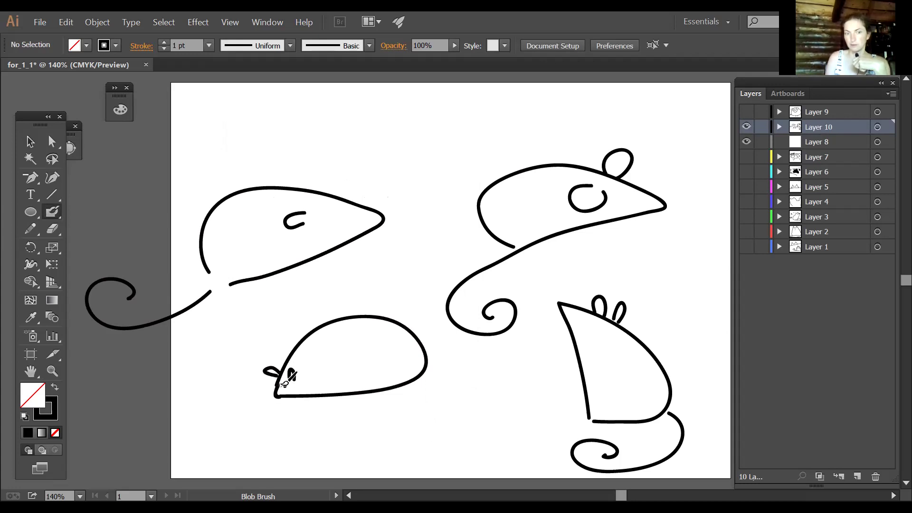
{"action": "left_click", "coordinate": [360, 219]}
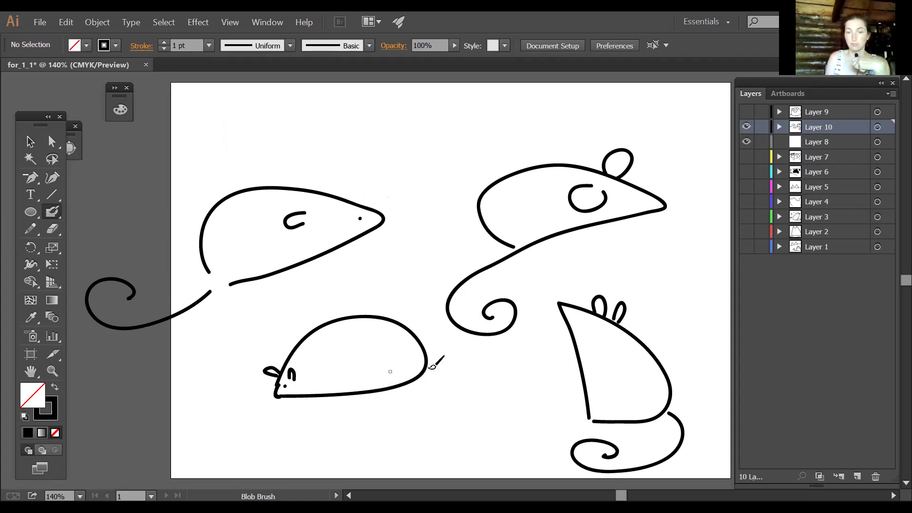
{"action": "mouse_move", "coordinate": [427, 370]}
{"action": "left_mouse_down"}
{"action": "mouse_move", "coordinate": [475, 363]}
{"action": "mouse_move", "coordinate": [505, 401]}
{"action": "mouse_move", "coordinate": [453, 419]}
{"action": "mouse_move", "coordinate": [464, 385]}
{"action": "mouse_move", "coordinate": [463, 404]}
{"action": "left_mouse_up"}
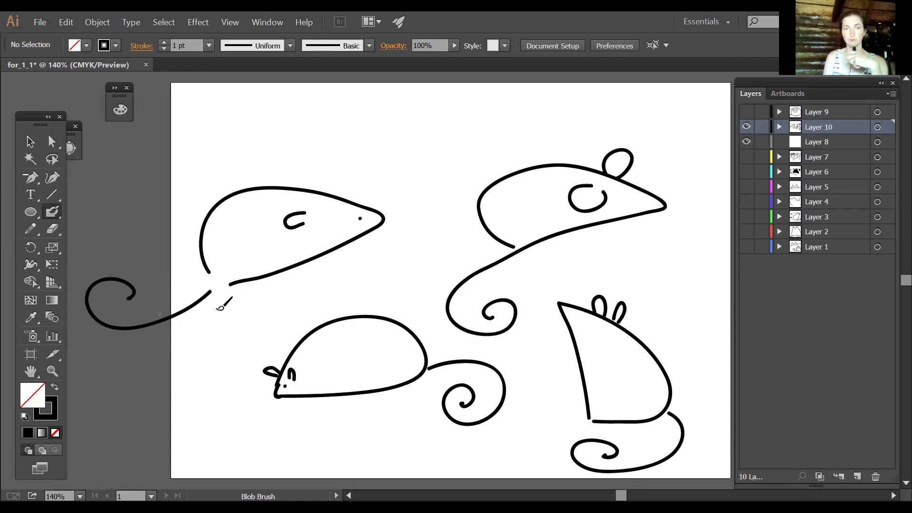
Step: Delete the upper-left mouse's curled tail and draw a short tail stub and a small second ear on its head
{"action": "left_click", "coordinate": [29, 142]}
{"action": "left_click", "coordinate": [155, 327]}
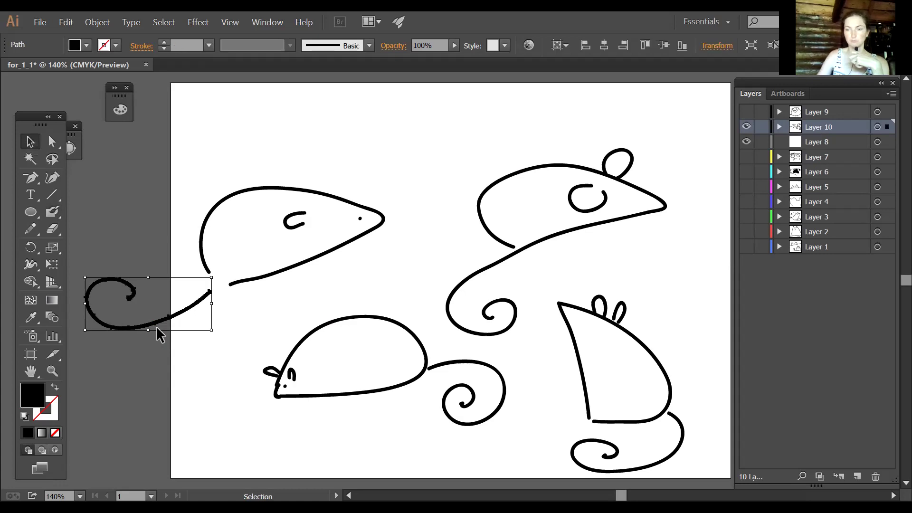
{"action": "key", "text": "Delete"}
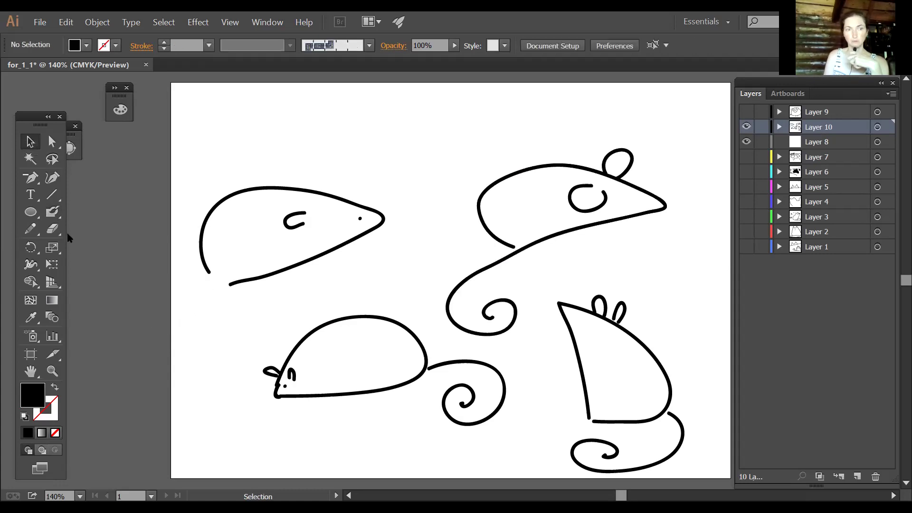
{"action": "left_click", "coordinate": [52, 211]}
{"action": "left_click_drag", "start_coordinate": [207, 290], "coordinate": [220, 287]}
{"action": "key", "text": "shift+x"}
{"action": "mouse_move", "coordinate": [326, 195]}
{"action": "left_mouse_down"}
{"action": "mouse_move", "coordinate": [329, 182]}
{"action": "mouse_move", "coordinate": [335, 195]}
{"action": "left_mouse_up"}
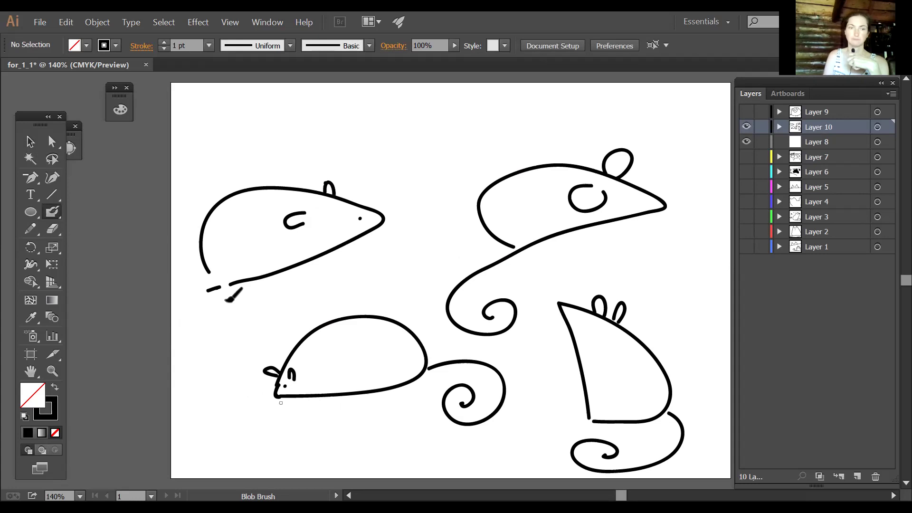
Step: Move the whole upper-left mouse up near the artboard's upper edge and extend its tail stub into a spiral curling upward
{"action": "left_click", "coordinate": [30, 141]}
{"action": "mouse_move", "coordinate": [162, 168]}
{"action": "left_mouse_down"}
{"action": "mouse_move", "coordinate": [411, 291]}
{"action": "mouse_move", "coordinate": [392, 288]}
{"action": "left_mouse_up"}
{"action": "left_click_drag", "start_coordinate": [341, 253], "coordinate": [428, 142]}
{"action": "key", "text": "shift+b"}
{"action": "mouse_move", "coordinate": [292, 193]}
{"action": "left_mouse_down"}
{"action": "mouse_move", "coordinate": [199, 206]}
{"action": "mouse_move", "coordinate": [214, 167]}
{"action": "mouse_move", "coordinate": [229, 187]}
{"action": "left_mouse_up"}
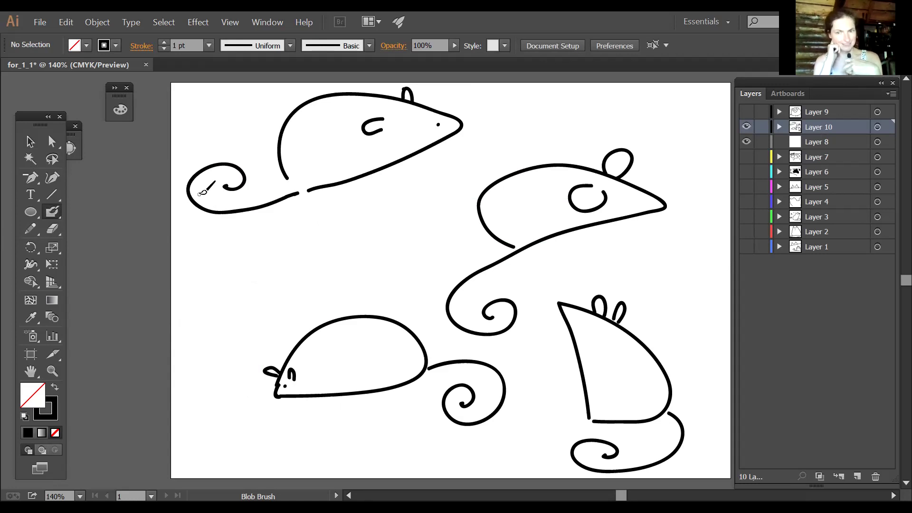
Step: Replace the moved mouse's tail with a new one that sweeps down from the body and ends in a spiral
{"action": "left_click", "coordinate": [30, 142]}
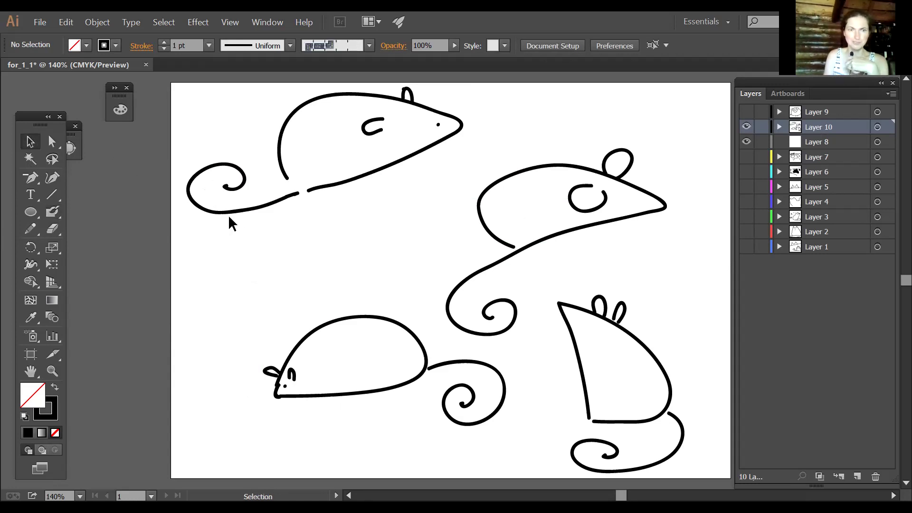
{"action": "left_click", "coordinate": [234, 214]}
{"action": "key", "text": "Delete"}
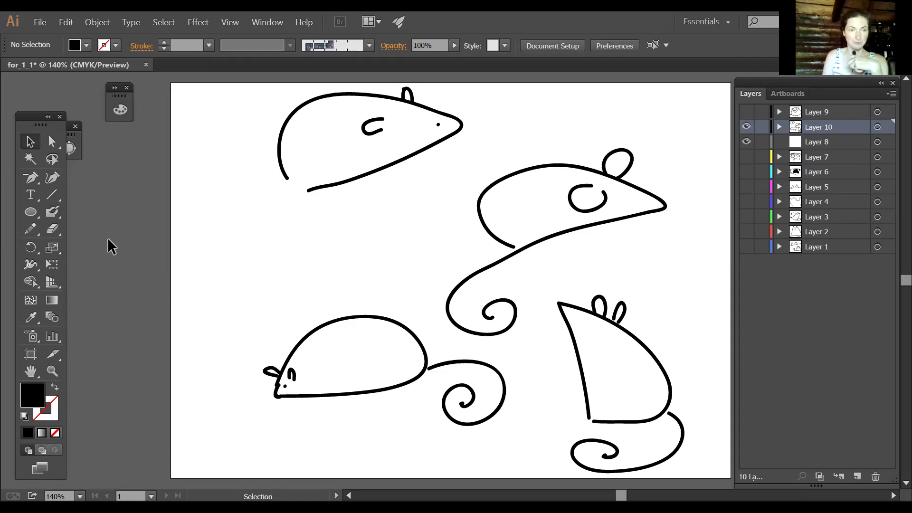
{"action": "left_click", "coordinate": [50, 213]}
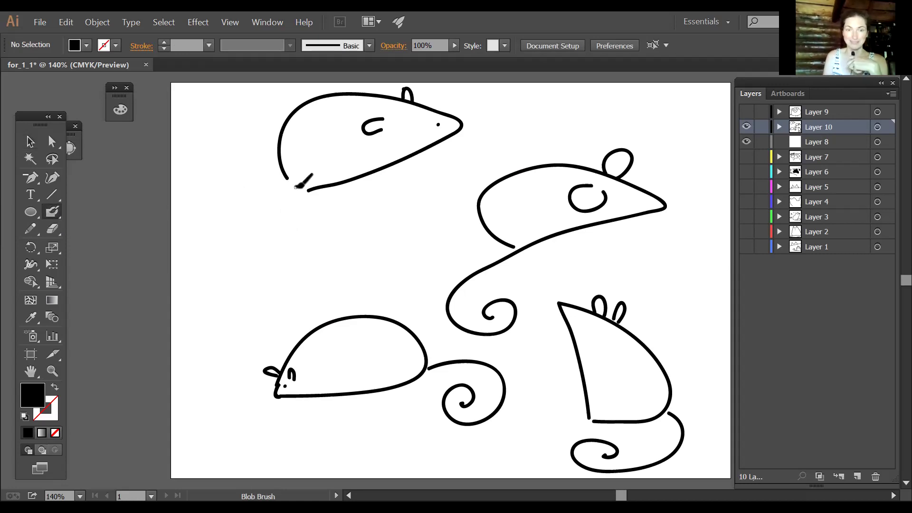
{"action": "mouse_move", "coordinate": [299, 190]}
{"action": "left_mouse_down"}
{"action": "mouse_move", "coordinate": [243, 200]}
{"action": "mouse_move", "coordinate": [219, 254]}
{"action": "mouse_move", "coordinate": [275, 234]}
{"action": "mouse_move", "coordinate": [242, 241]}
{"action": "left_mouse_up"}
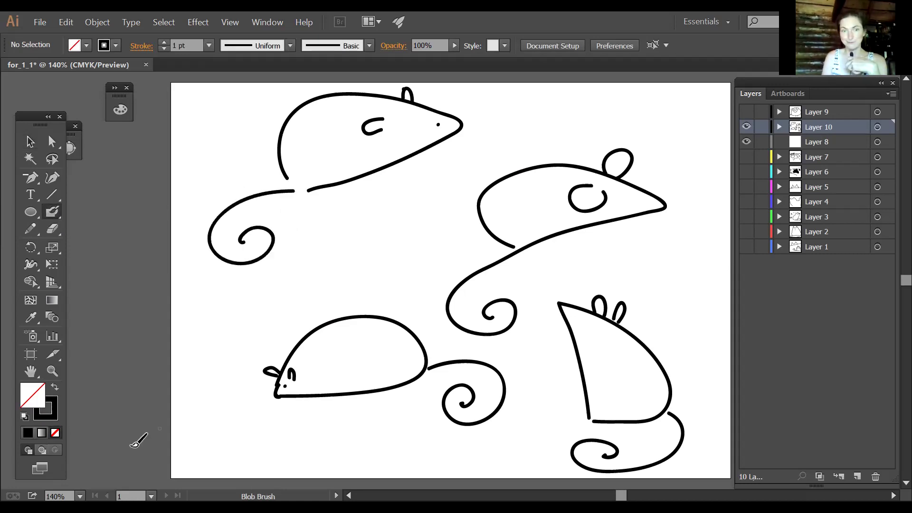
Step: Hide Layer 10, make Layer 8 active and draw a large rounded octopus head outline, open at its lower end
{"action": "left_click", "coordinate": [746, 127]}
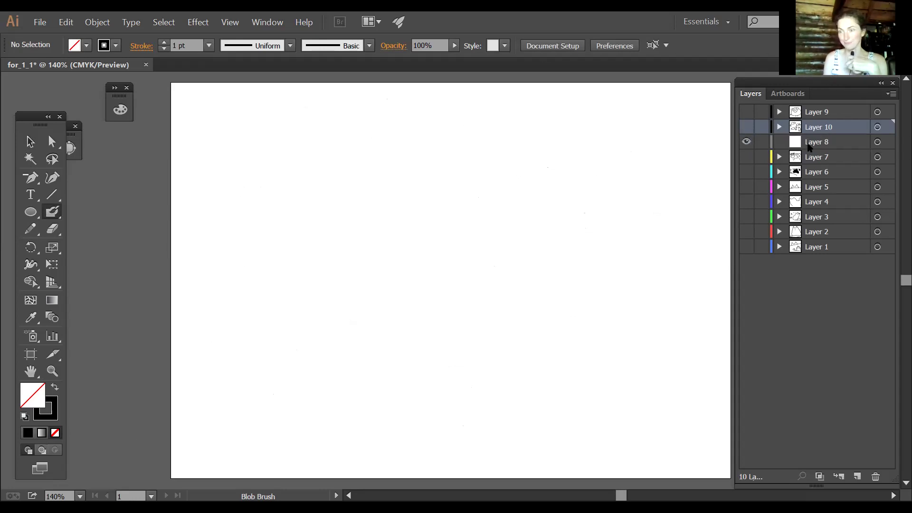
{"action": "left_click", "coordinate": [809, 143]}
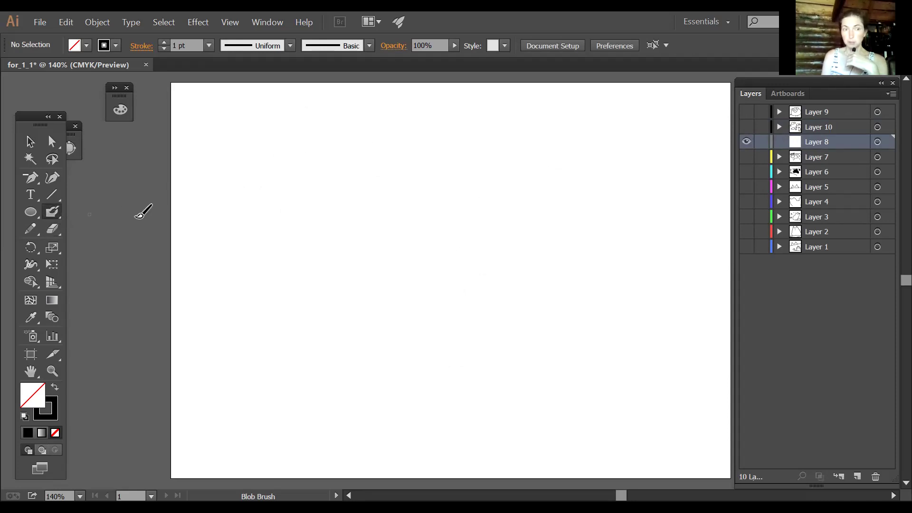
{"action": "mouse_move", "coordinate": [289, 253]}
{"action": "left_mouse_down"}
{"action": "mouse_move", "coordinate": [276, 127]}
{"action": "mouse_move", "coordinate": [371, 102]}
{"action": "mouse_move", "coordinate": [400, 205]}
{"action": "mouse_move", "coordinate": [344, 276]}
{"action": "left_mouse_up"}
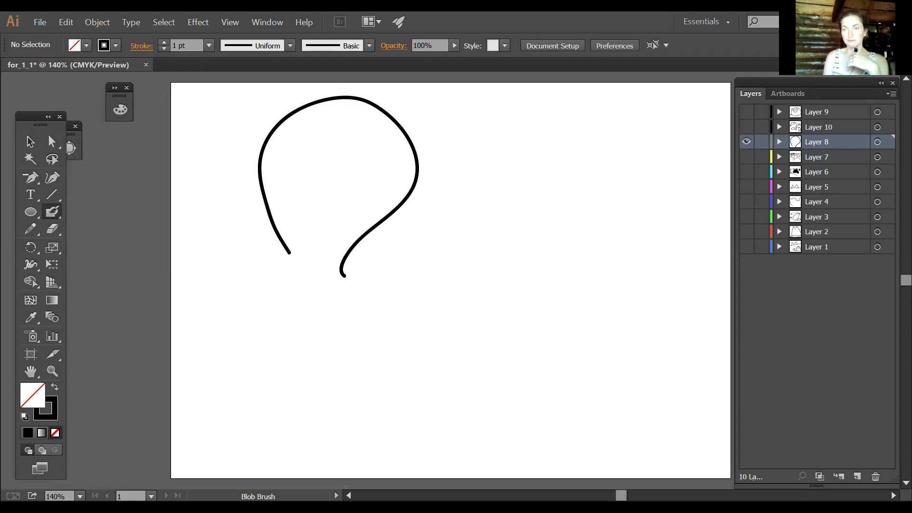
Step: Switch to Firefox and search Google Images for "осьминог"
{"action": "key", "text": "alt+Tab"}
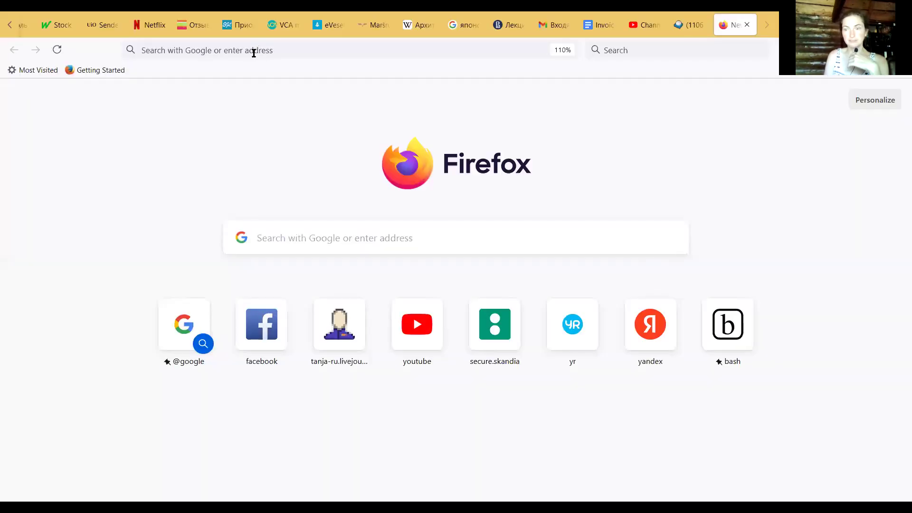
{"action": "left_click", "coordinate": [256, 51]}
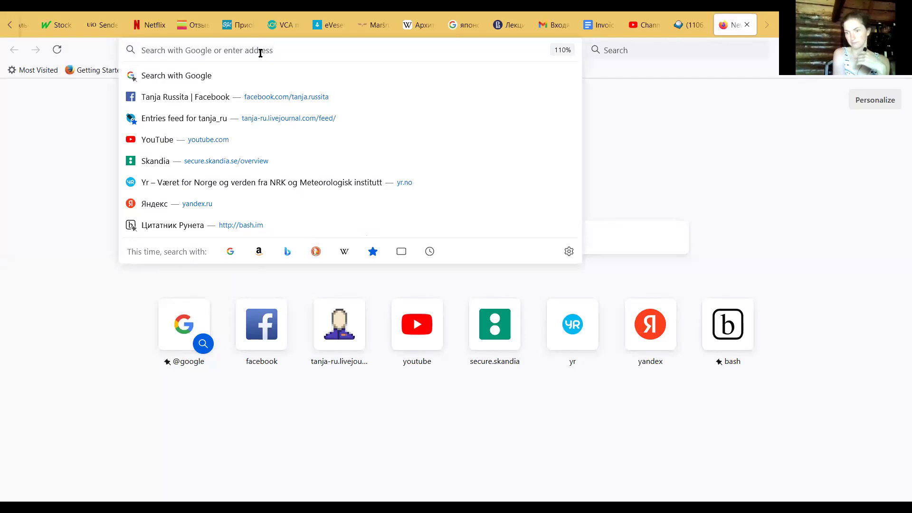
{"action": "type", "text": "о"}
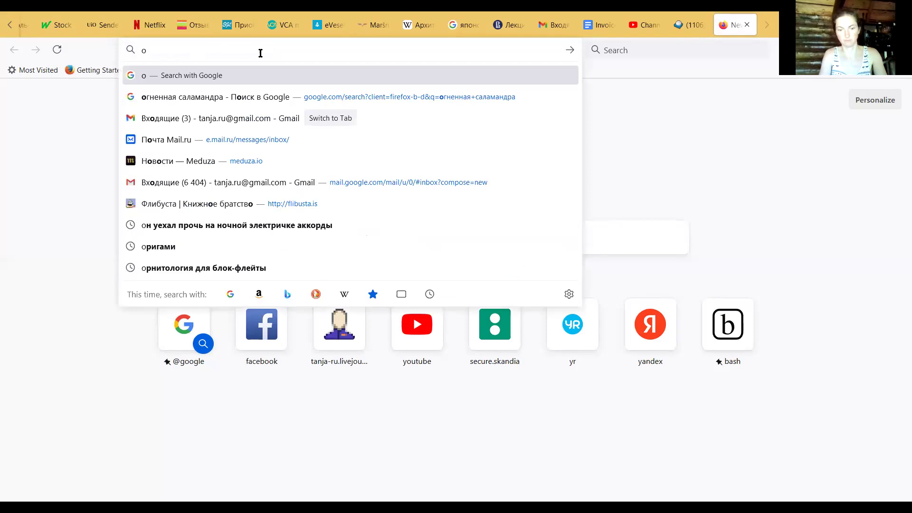
{"action": "type", "text": "сьминог"}
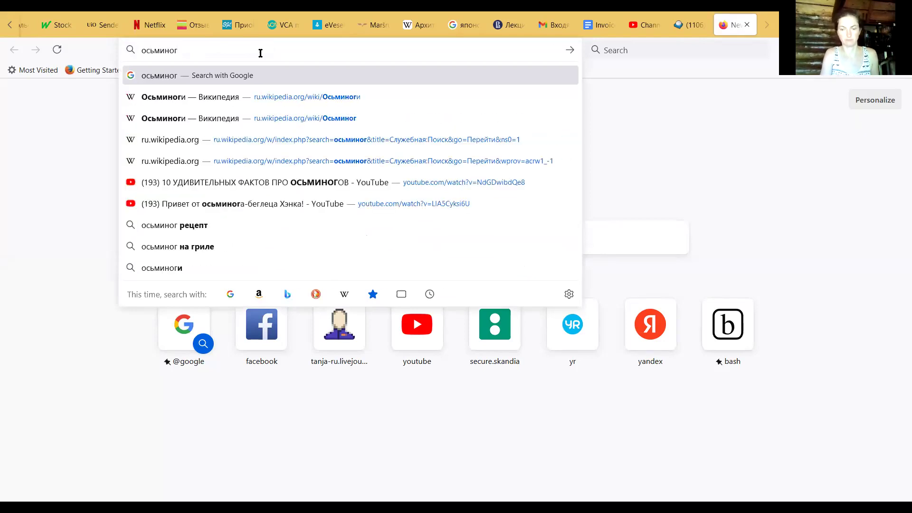
{"action": "key", "text": "Return"}
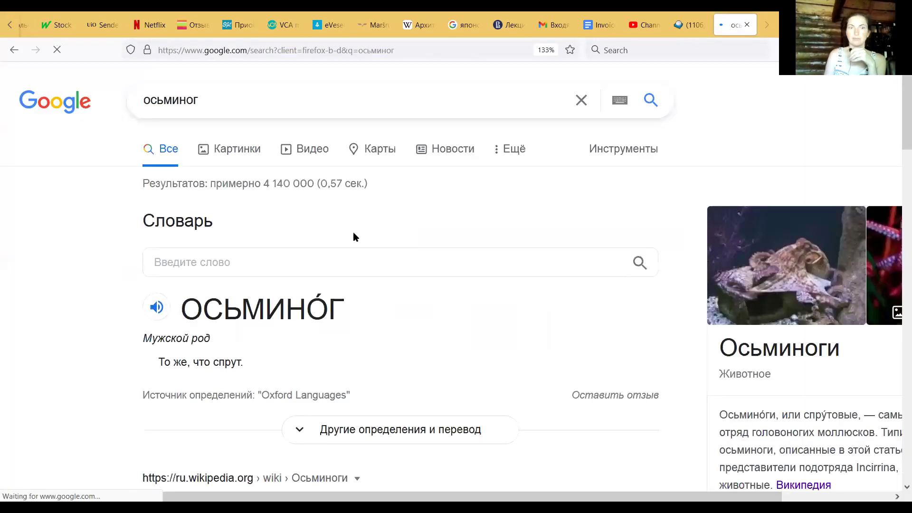
{"action": "left_click", "coordinate": [236, 151]}
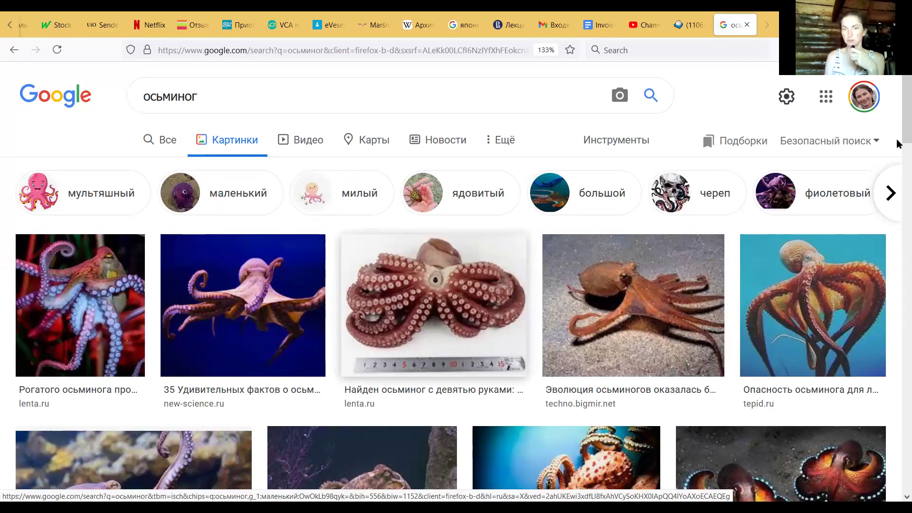
Step: Browse the octopus photos and open the preview of the pink octopus swimming against a deep blue background
{"action": "scroll", "coordinate": [897, 144], "scroll_direction": "down", "scroll_amount": 3}
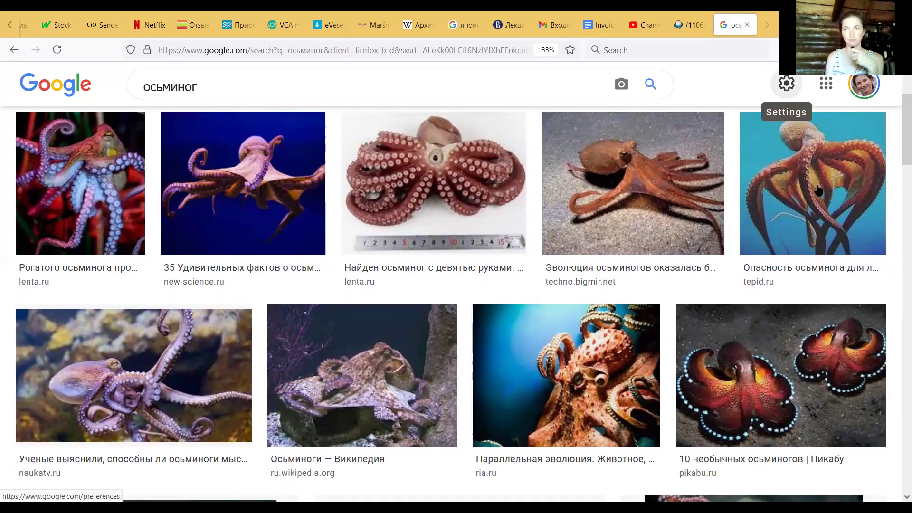
{"action": "scroll", "coordinate": [897, 146], "scroll_direction": "down", "scroll_amount": 3}
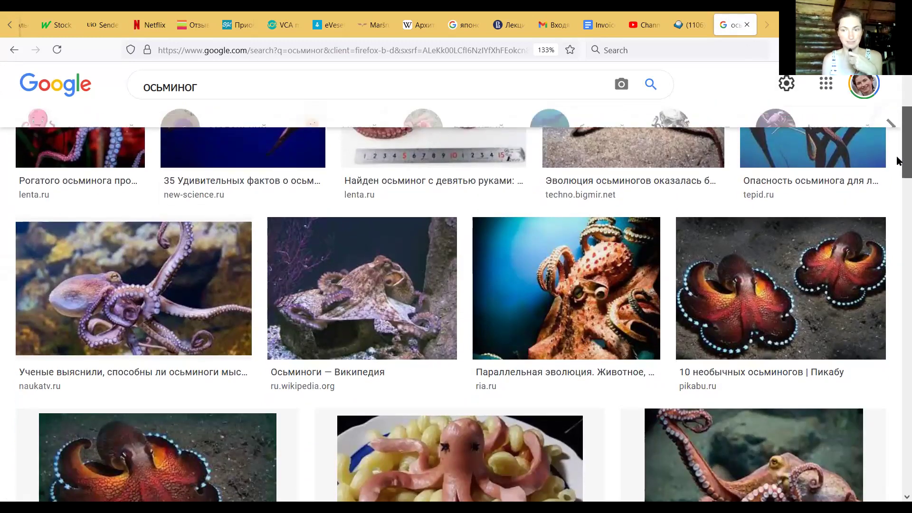
{"action": "scroll", "coordinate": [897, 152], "scroll_direction": "up", "scroll_amount": 3}
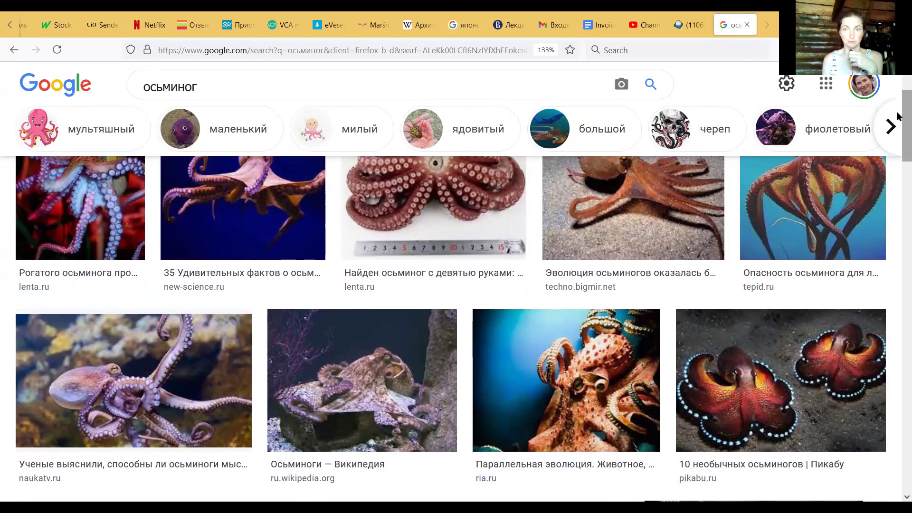
{"action": "scroll", "coordinate": [898, 116], "scroll_direction": "up", "scroll_amount": 2}
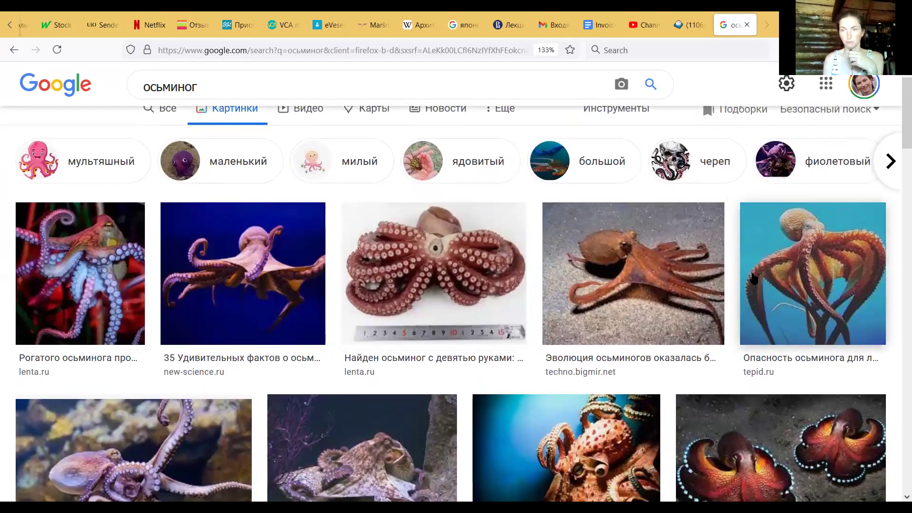
{"action": "left_click", "coordinate": [251, 265]}
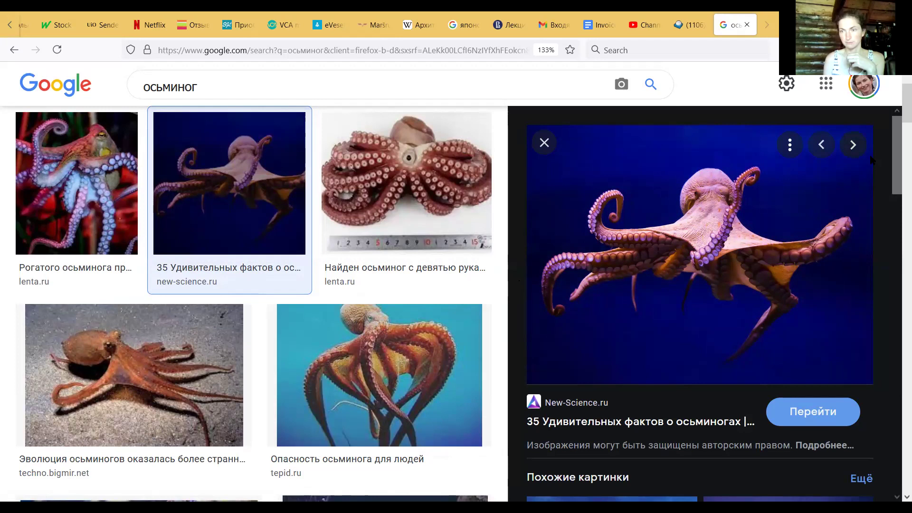
Step: Examine more octopus photos beside the open preview, comparing head shapes, eye positions and tentacle curls
{"action": "scroll", "coordinate": [899, 126], "scroll_direction": "down", "scroll_amount": 3}
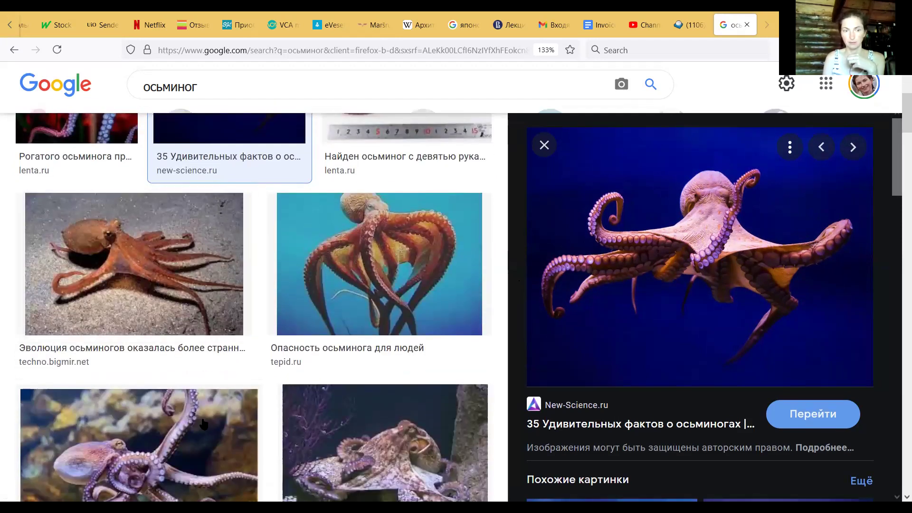
{"action": "scroll", "coordinate": [899, 126], "scroll_direction": "down", "scroll_amount": 5}
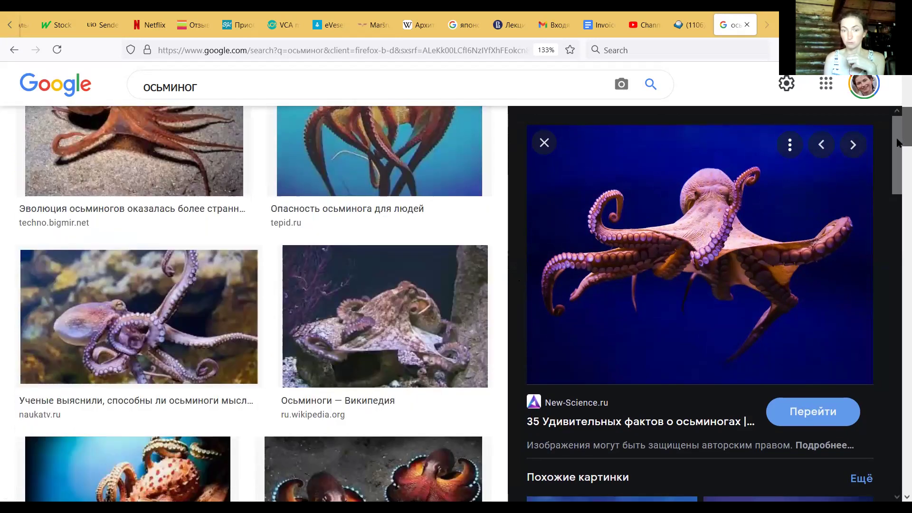
{"action": "scroll", "coordinate": [898, 147], "scroll_direction": "down", "scroll_amount": 4}
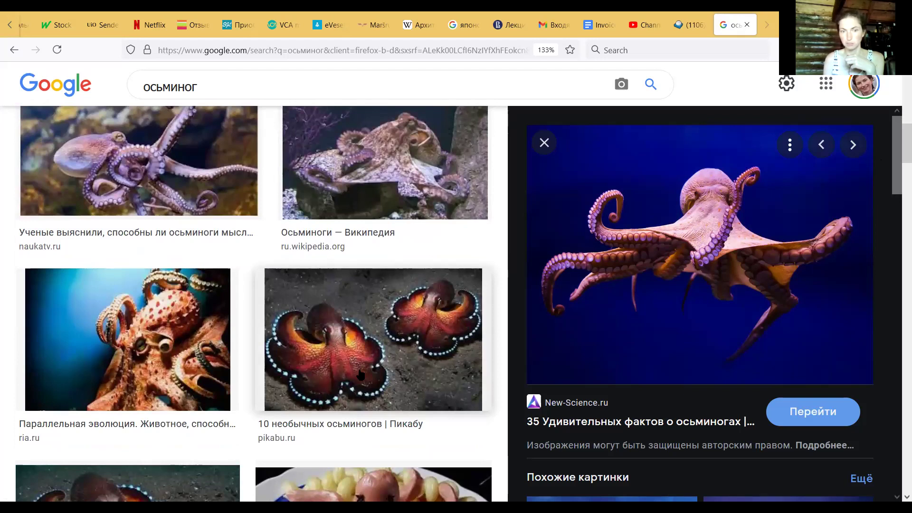
{"action": "scroll", "coordinate": [898, 164], "scroll_direction": "down", "scroll_amount": 4}
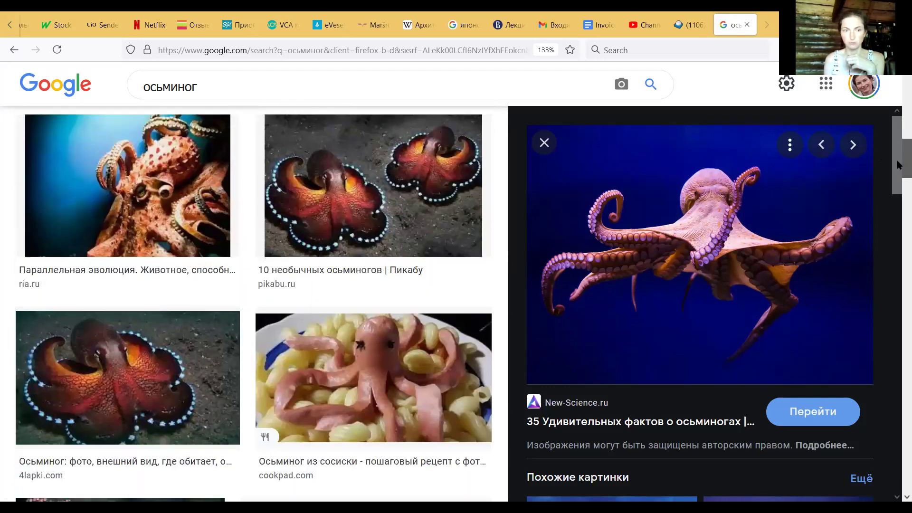
{"action": "left_click_drag", "start_coordinate": [898, 164], "coordinate": [898, 199]}
{"action": "scroll", "coordinate": [466, 310], "scroll_direction": "up", "scroll_amount": 5}
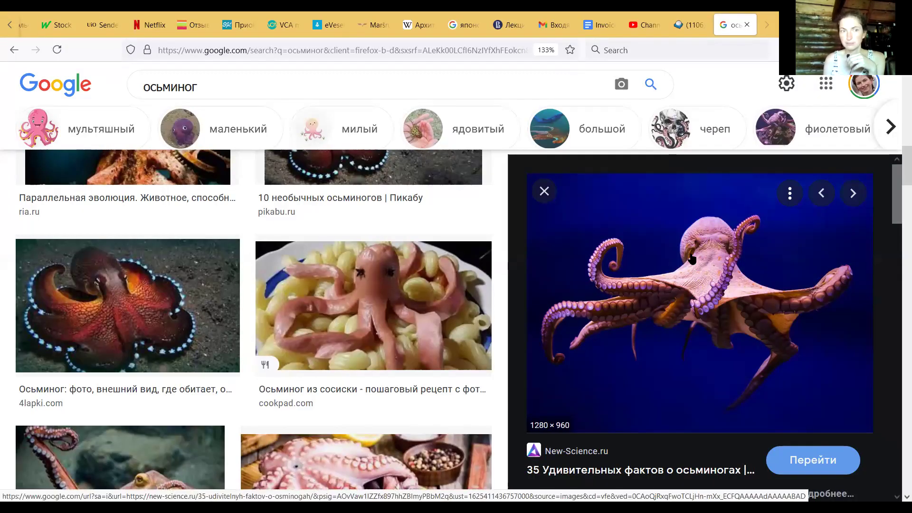
{"action": "scroll", "coordinate": [898, 152], "scroll_direction": "up", "scroll_amount": 5}
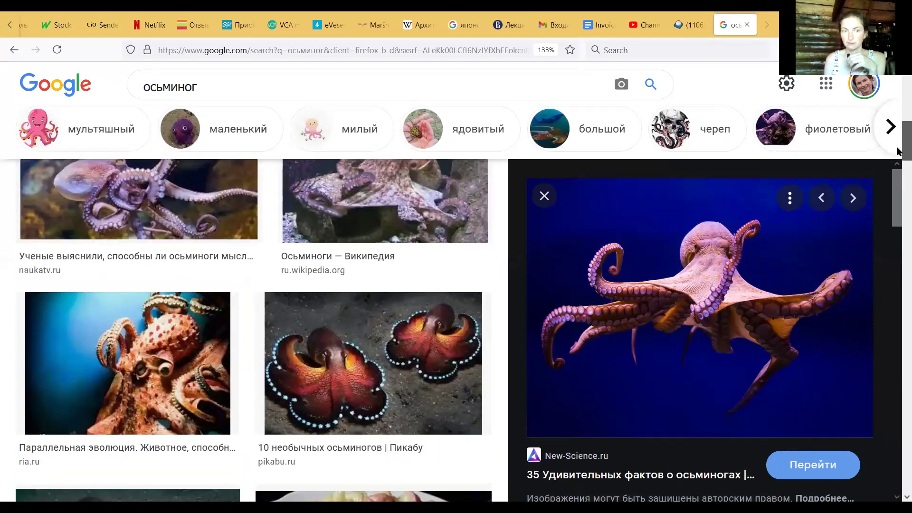
{"action": "scroll", "coordinate": [897, 151], "scroll_direction": "down", "scroll_amount": 1}
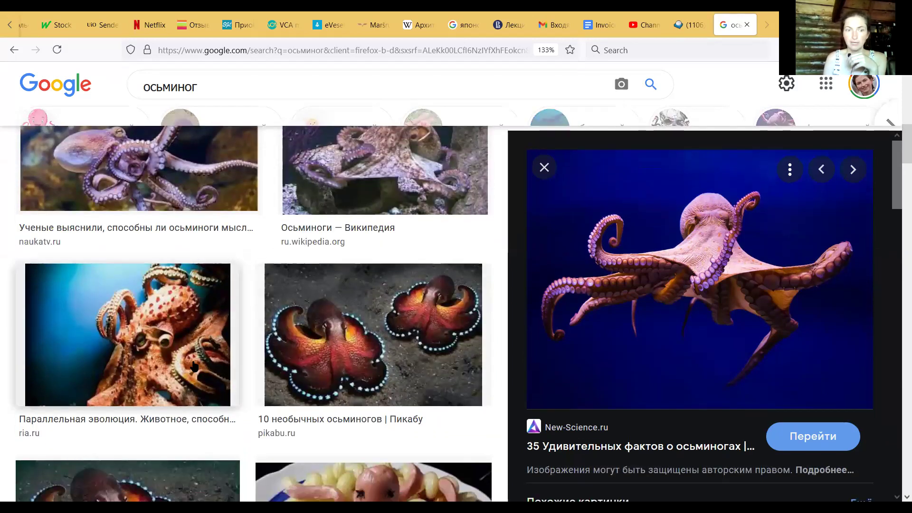
Step: Return to Illustrator and draw a small oval eye between the open ends of the octopus head outline
{"action": "left_click", "coordinate": [209, 404]}
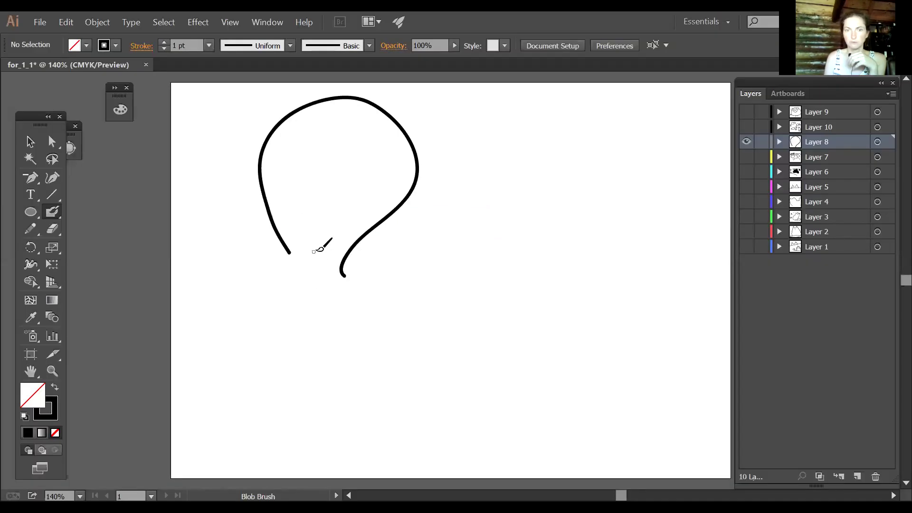
{"action": "mouse_move", "coordinate": [321, 251]}
{"action": "left_mouse_down"}
{"action": "mouse_move", "coordinate": [318, 241]}
{"action": "mouse_move", "coordinate": [314, 252]}
{"action": "left_mouse_up"}
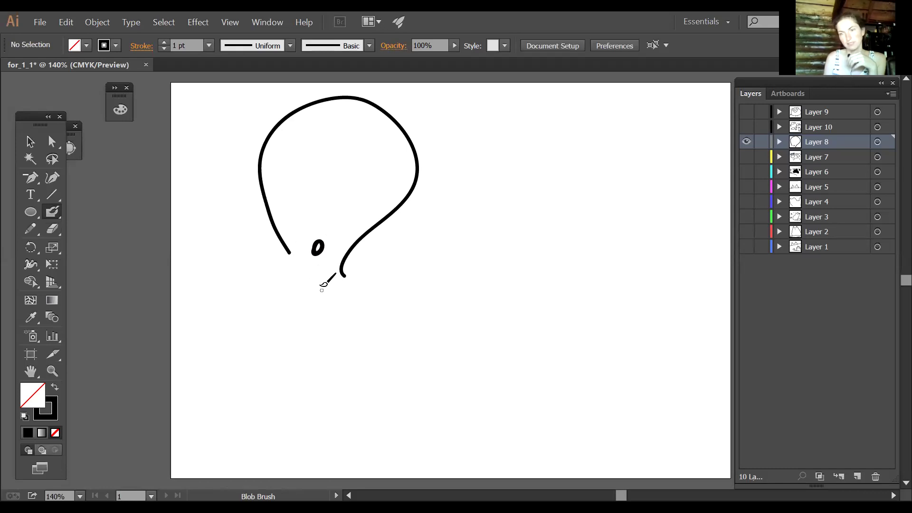
{"action": "left_click_drag", "start_coordinate": [304, 259], "coordinate": [288, 271]}
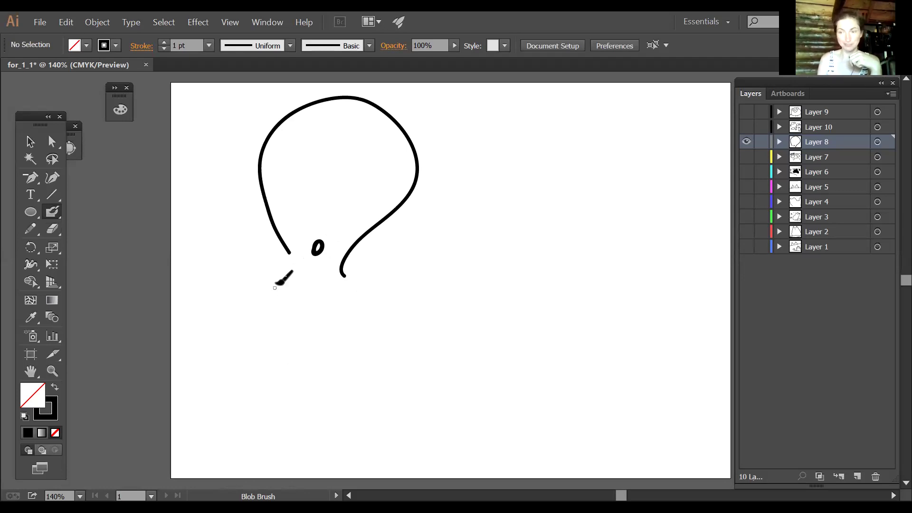
Step: Draw four wavy tentacle lines with spiral tips, two continuing the head outline's ends and two hanging between them
{"action": "mouse_move", "coordinate": [289, 250]}
{"action": "left_mouse_down"}
{"action": "mouse_move", "coordinate": [267, 350]}
{"action": "mouse_move", "coordinate": [300, 420]}
{"action": "mouse_move", "coordinate": [263, 445]}
{"action": "left_mouse_up"}
{"action": "mouse_move", "coordinate": [345, 270]}
{"action": "left_mouse_down"}
{"action": "mouse_move", "coordinate": [433, 345]}
{"action": "mouse_move", "coordinate": [449, 425]}
{"action": "mouse_move", "coordinate": [523, 420]}
{"action": "mouse_move", "coordinate": [505, 423]}
{"action": "left_mouse_up"}
{"action": "mouse_move", "coordinate": [329, 309]}
{"action": "left_mouse_down"}
{"action": "mouse_move", "coordinate": [352, 316]}
{"action": "mouse_move", "coordinate": [379, 385]}
{"action": "mouse_move", "coordinate": [381, 460]}
{"action": "mouse_move", "coordinate": [404, 445]}
{"action": "left_mouse_up"}
{"action": "mouse_move", "coordinate": [302, 325]}
{"action": "left_mouse_down"}
{"action": "mouse_move", "coordinate": [356, 417]}
{"action": "mouse_move", "coordinate": [328, 445]}
{"action": "mouse_move", "coordinate": [327, 461]}
{"action": "left_mouse_up"}
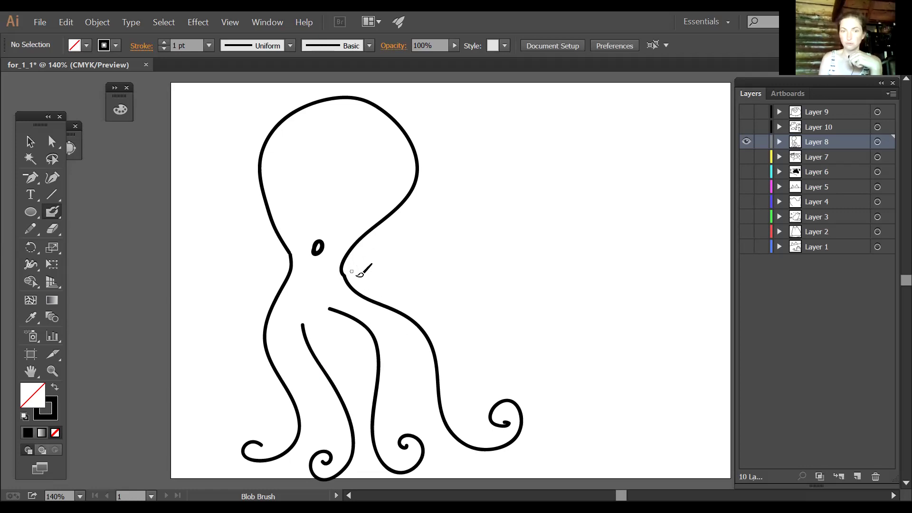
Step: Add four outer tentacle lines with spiral tips, two spreading out on each side of the octopus
{"action": "mouse_move", "coordinate": [369, 279]}
{"action": "left_mouse_down"}
{"action": "mouse_move", "coordinate": [484, 379]}
{"action": "mouse_move", "coordinate": [503, 356]}
{"action": "left_mouse_up"}
{"action": "mouse_move", "coordinate": [261, 300]}
{"action": "left_mouse_down"}
{"action": "mouse_move", "coordinate": [248, 375]}
{"action": "mouse_move", "coordinate": [200, 419]}
{"action": "mouse_move", "coordinate": [192, 374]}
{"action": "mouse_move", "coordinate": [207, 390]}
{"action": "left_mouse_up"}
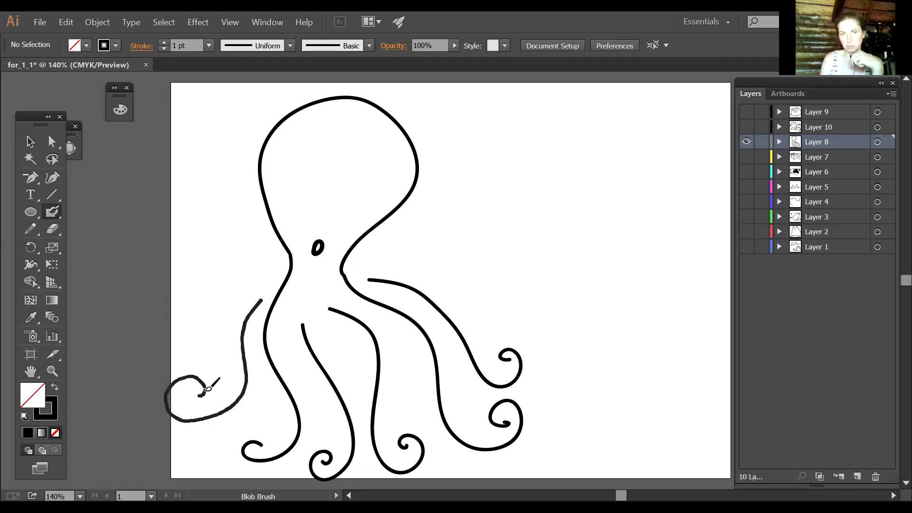
{"action": "mouse_move", "coordinate": [269, 275]}
{"action": "left_mouse_down"}
{"action": "mouse_move", "coordinate": [238, 306]}
{"action": "mouse_move", "coordinate": [212, 358]}
{"action": "mouse_move", "coordinate": [189, 332]}
{"action": "left_mouse_up"}
{"action": "mouse_move", "coordinate": [367, 268]}
{"action": "left_mouse_down"}
{"action": "mouse_move", "coordinate": [401, 266]}
{"action": "mouse_move", "coordinate": [490, 319]}
{"action": "mouse_move", "coordinate": [533, 278]}
{"action": "mouse_move", "coordinate": [507, 293]}
{"action": "left_mouse_up"}
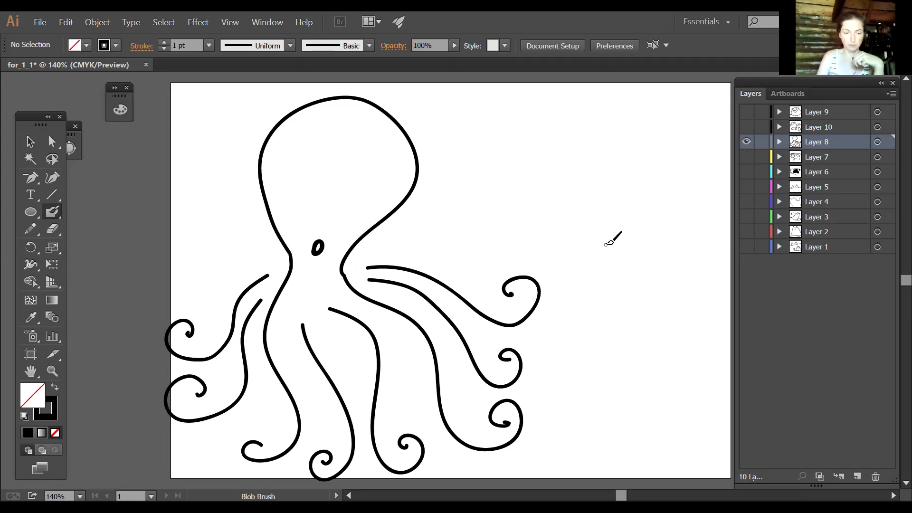
Step: Undo the four outer tentacle lines of the octopus
{"action": "key", "text": "ctrl+z"}
{"action": "key", "text": "ctrl+z"}
{"action": "key", "text": "ctrl+z"}
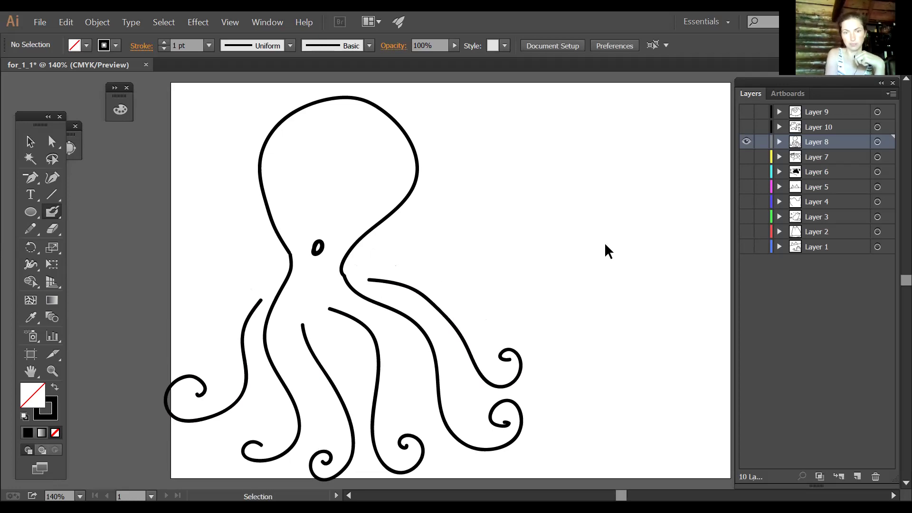
{"action": "key", "text": "ctrl+z"}
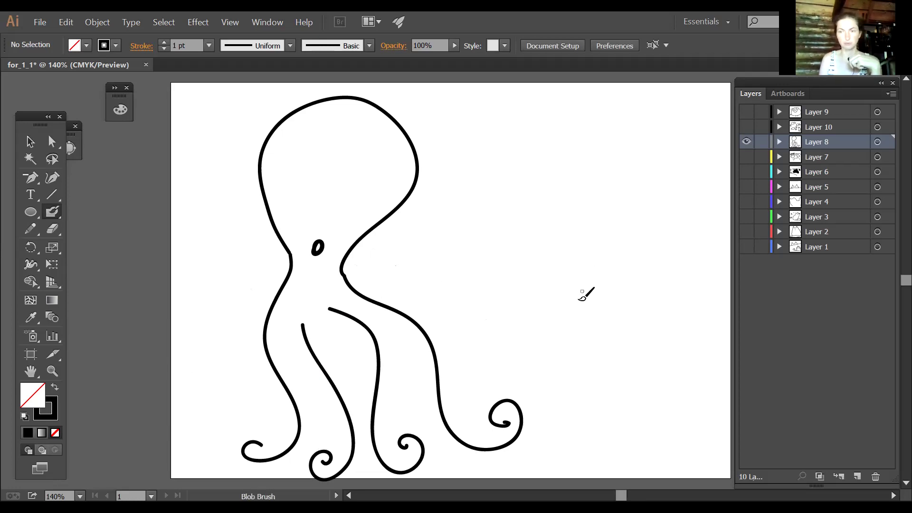
Step: Draw an outer left tentacle with a curled tip joined up to the head outline, and a second oval eye beside the first
{"action": "mouse_move", "coordinate": [260, 308]}
{"action": "left_mouse_down"}
{"action": "mouse_move", "coordinate": [250, 335]}
{"action": "mouse_move", "coordinate": [249, 381]}
{"action": "mouse_move", "coordinate": [233, 422]}
{"action": "mouse_move", "coordinate": [215, 413]}
{"action": "left_mouse_up"}
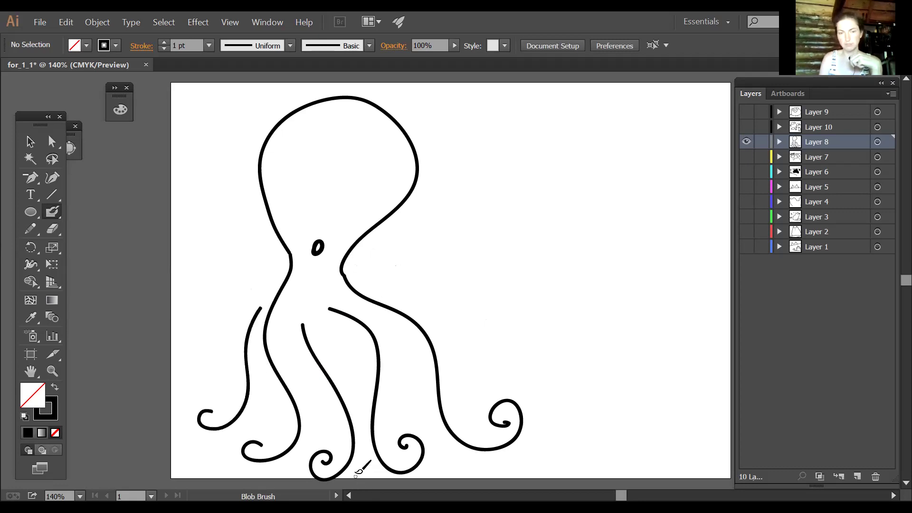
{"action": "mouse_move", "coordinate": [271, 299]}
{"action": "left_mouse_down"}
{"action": "mouse_move", "coordinate": [259, 310]}
{"action": "mouse_move", "coordinate": [285, 280]}
{"action": "mouse_move", "coordinate": [277, 232]}
{"action": "left_mouse_up"}
{"action": "mouse_move", "coordinate": [264, 324]}
{"action": "left_mouse_down"}
{"action": "mouse_move", "coordinate": [259, 301]}
{"action": "mouse_move", "coordinate": [255, 312]}
{"action": "mouse_move", "coordinate": [278, 292]}
{"action": "mouse_move", "coordinate": [282, 273]}
{"action": "mouse_move", "coordinate": [275, 220]}
{"action": "left_mouse_up"}
{"action": "mouse_move", "coordinate": [260, 309]}
{"action": "left_mouse_down"}
{"action": "mouse_move", "coordinate": [271, 299]}
{"action": "mouse_move", "coordinate": [246, 347]}
{"action": "left_mouse_up"}
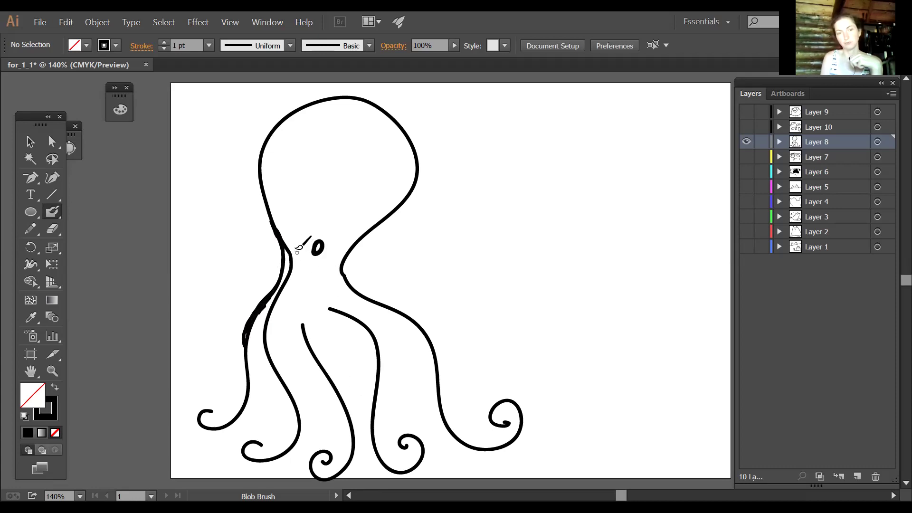
{"action": "left_click_drag", "start_coordinate": [296, 240], "coordinate": [293, 243]}
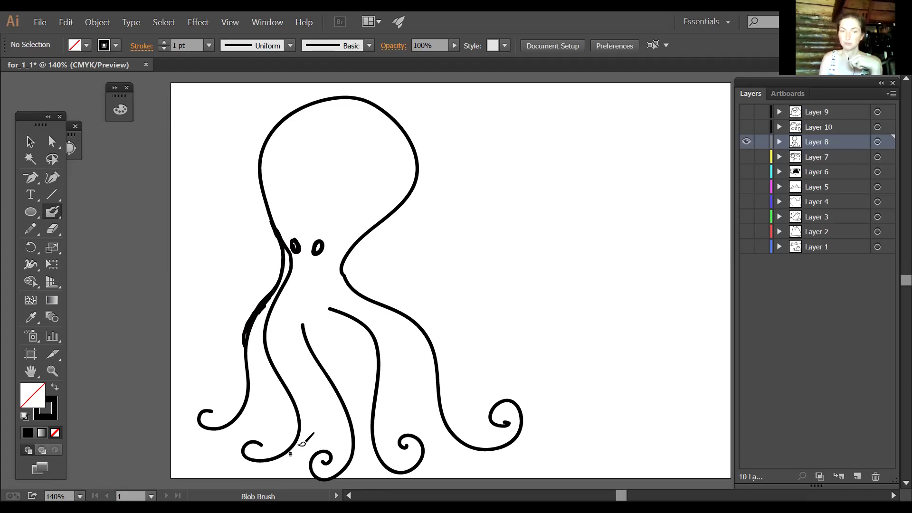
Step: Dot rows of small suckers along the lower outer curves of the two left inner tentacles
{"action": "left_click", "coordinate": [302, 436]}
{"action": "left_click", "coordinate": [305, 419]}
{"action": "left_click", "coordinate": [301, 409]}
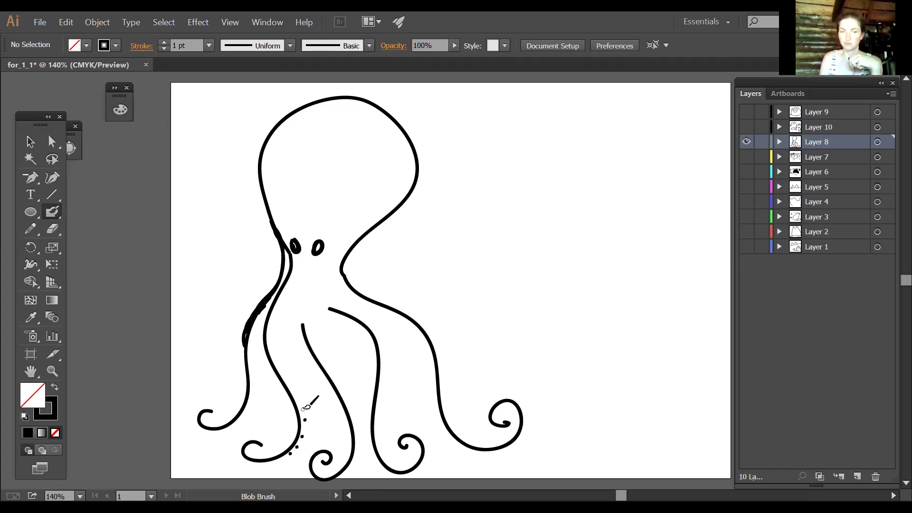
{"action": "left_click", "coordinate": [297, 398]}
{"action": "left_click", "coordinate": [293, 390]}
{"action": "left_click", "coordinate": [289, 380]}
{"action": "left_click", "coordinate": [350, 470]}
{"action": "left_click", "coordinate": [356, 458]}
{"action": "left_click", "coordinate": [358, 441]}
{"action": "left_click", "coordinate": [354, 424]}
{"action": "left_click", "coordinate": [352, 409]}
Step: Dot a row of suckers inside the right tentacle's upper curve and fill the gap between the outer left tentacle and head outline in black
{"action": "left_click", "coordinate": [405, 326]}
{"action": "left_click", "coordinate": [415, 335]}
{"action": "left_click", "coordinate": [420, 344]}
{"action": "left_click", "coordinate": [427, 354]}
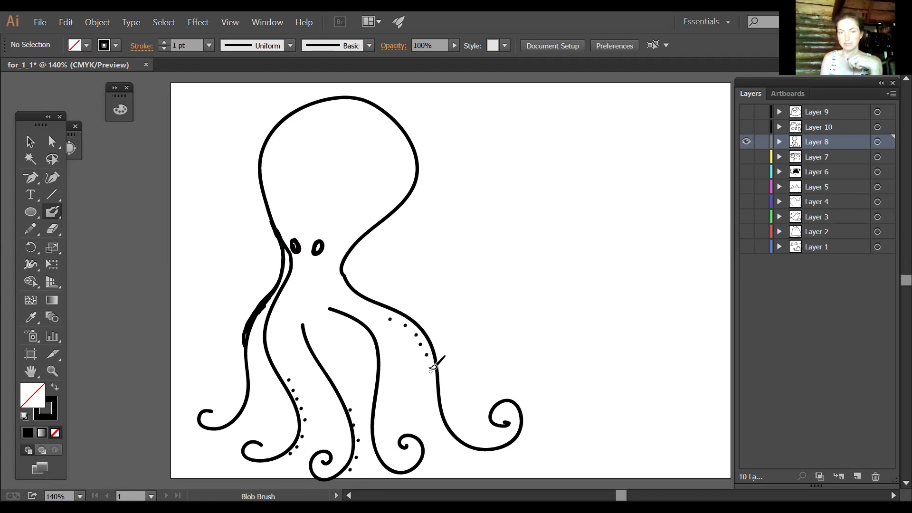
{"action": "left_click", "coordinate": [428, 365]}
{"action": "left_click", "coordinate": [429, 377]}
{"action": "left_click", "coordinate": [431, 387]}
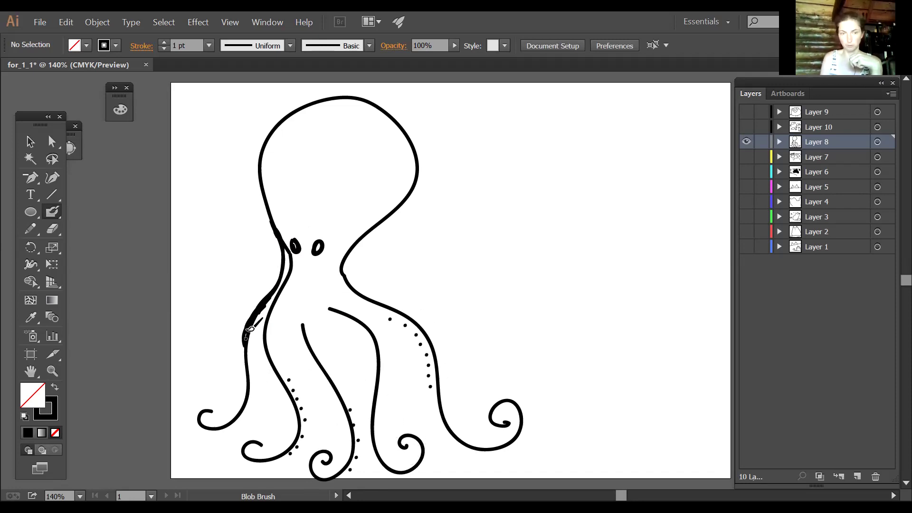
{"action": "mouse_move", "coordinate": [252, 333]}
{"action": "left_mouse_down"}
{"action": "mouse_move", "coordinate": [275, 304]}
{"action": "mouse_move", "coordinate": [295, 248]}
{"action": "mouse_move", "coordinate": [293, 258]}
{"action": "left_mouse_up"}
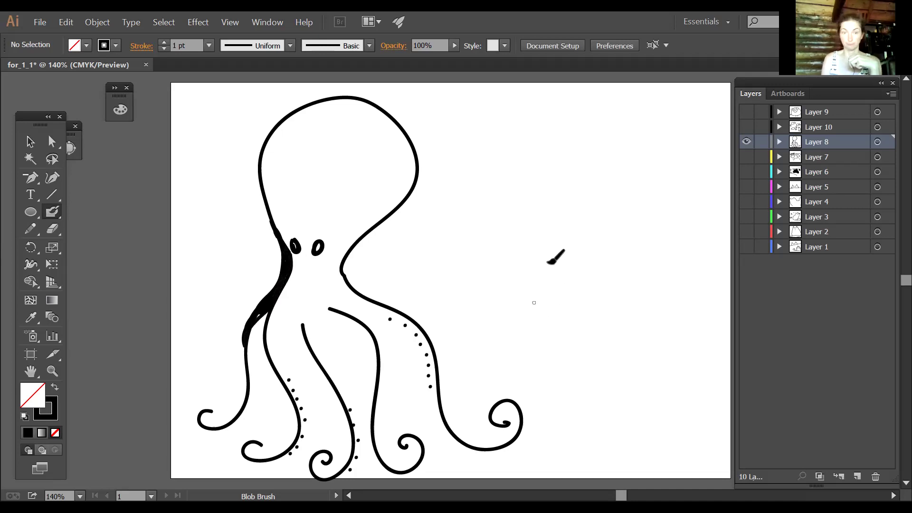
{"action": "left_click", "coordinate": [747, 141], "text": "ctrl"}
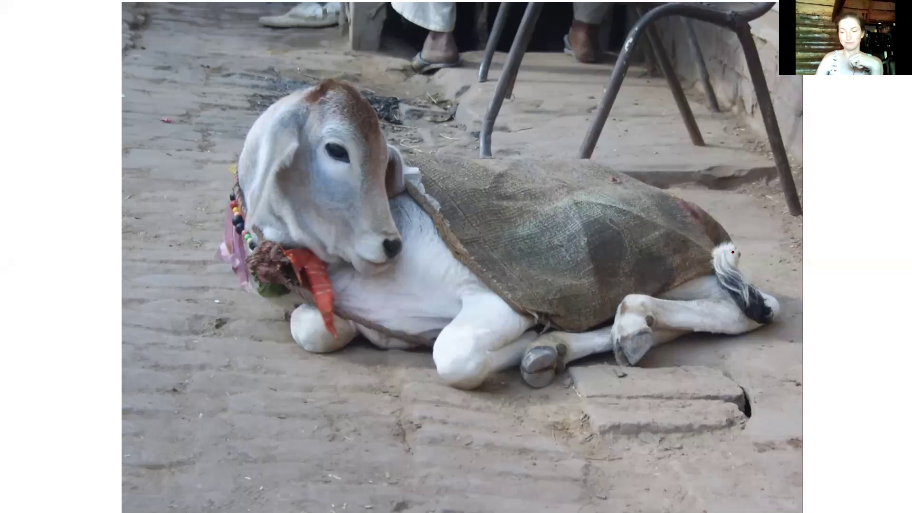
{"action": "key", "text": "Right"}
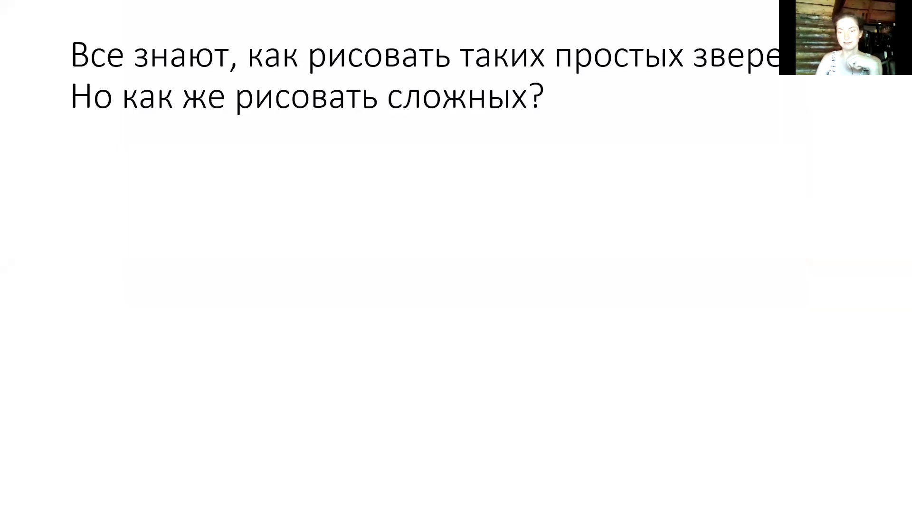
{"action": "key", "text": "Right"}
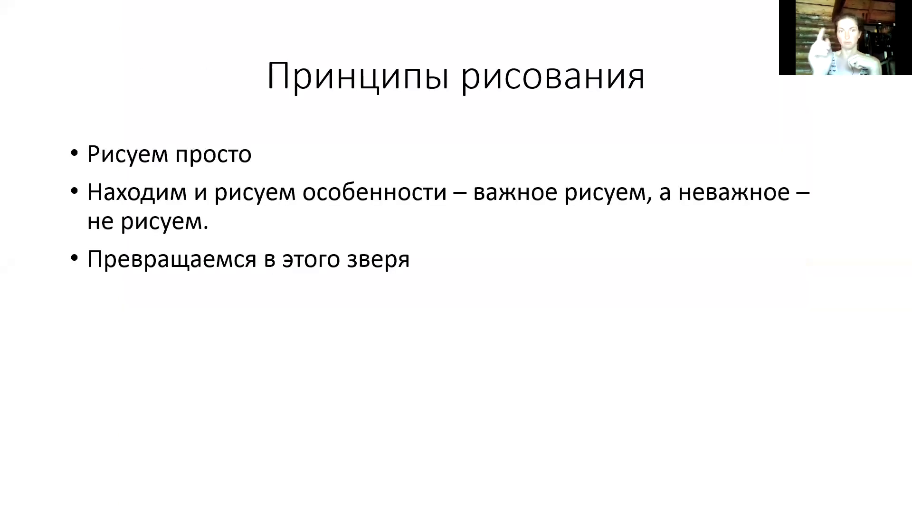
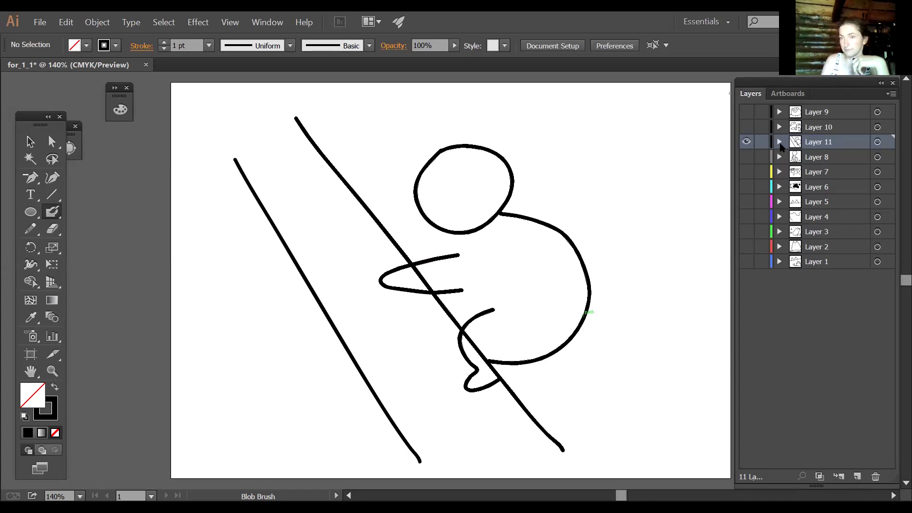
Step: Hide Layer 11 and create a new empty layer above it, with the artwork shown in Preview mode
{"action": "left_click", "coordinate": [747, 141]}
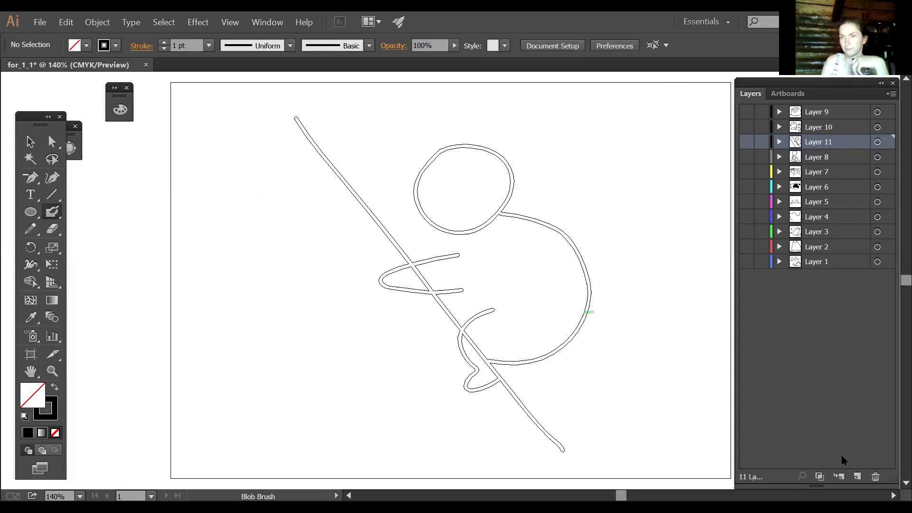
{"action": "key", "text": "ctrl+y"}
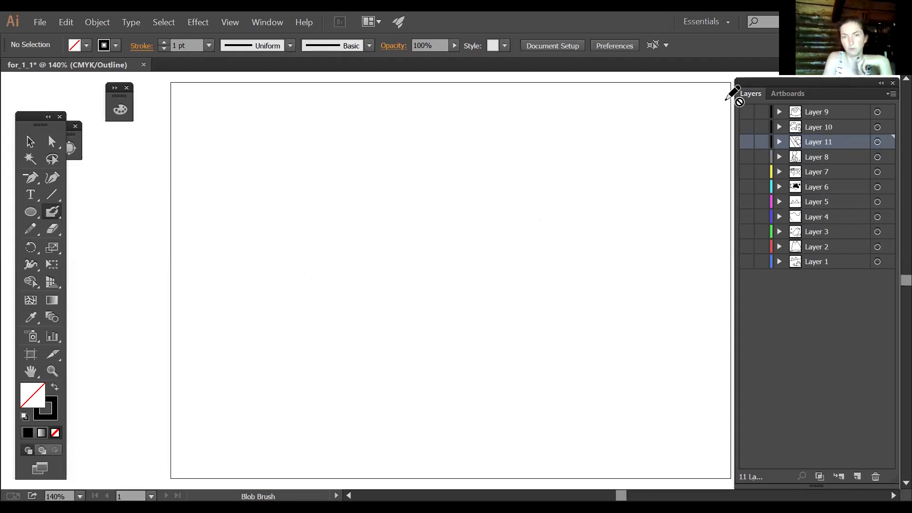
{"action": "key", "text": "ctrl+y"}
{"action": "left_click", "coordinate": [746, 142]}
{"action": "key", "text": "ctrl+y"}
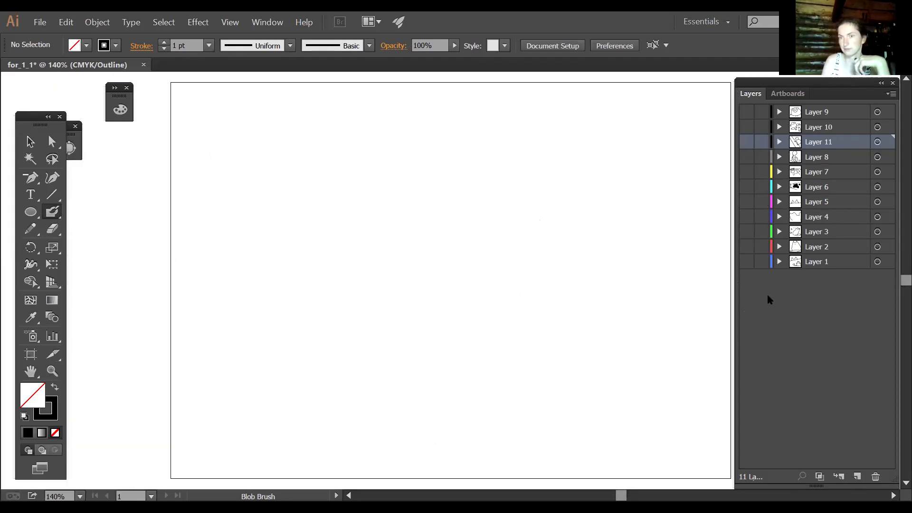
{"action": "left_click", "coordinate": [857, 477]}
{"action": "key", "text": "ctrl+y"}
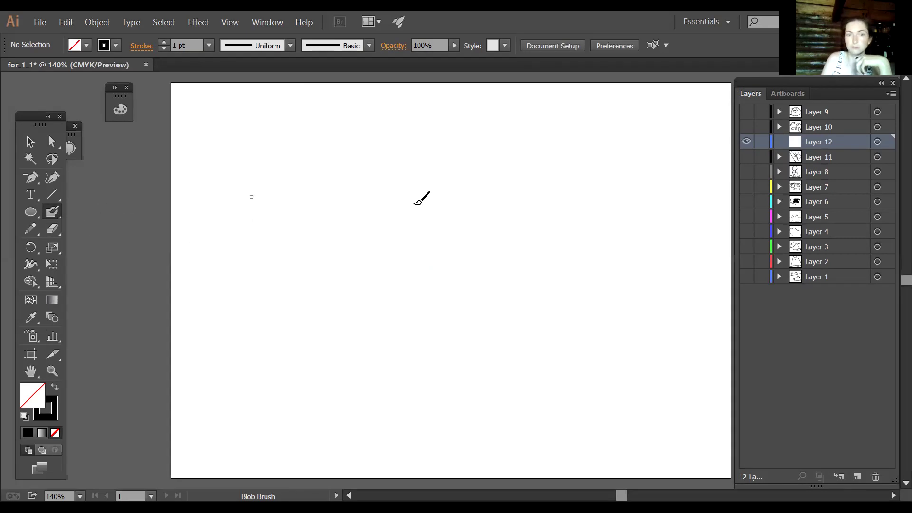
Step: Draw the koala's round head, curved back, forward-reaching arm and bent leg with a small foot
{"action": "mouse_move", "coordinate": [392, 163]}
{"action": "left_mouse_down"}
{"action": "mouse_move", "coordinate": [398, 243]}
{"action": "mouse_move", "coordinate": [468, 215]}
{"action": "mouse_move", "coordinate": [422, 153]}
{"action": "mouse_move", "coordinate": [399, 159]}
{"action": "left_mouse_up"}
{"action": "mouse_move", "coordinate": [458, 230]}
{"action": "left_mouse_down"}
{"action": "mouse_move", "coordinate": [516, 247]}
{"action": "mouse_move", "coordinate": [531, 283]}
{"action": "mouse_move", "coordinate": [510, 329]}
{"action": "mouse_move", "coordinate": [455, 371]}
{"action": "left_mouse_up"}
{"action": "mouse_move", "coordinate": [462, 301]}
{"action": "left_mouse_down"}
{"action": "mouse_move", "coordinate": [452, 307]}
{"action": "mouse_move", "coordinate": [442, 364]}
{"action": "mouse_move", "coordinate": [451, 375]}
{"action": "left_mouse_up"}
{"action": "mouse_move", "coordinate": [433, 260]}
{"action": "left_mouse_down"}
{"action": "mouse_move", "coordinate": [368, 260]}
{"action": "mouse_move", "coordinate": [387, 286]}
{"action": "mouse_move", "coordinate": [446, 288]}
{"action": "left_mouse_up"}
Step: Draw two slanted tree trunk edges, interrupting the right one behind the koala, and add a drooping branch with three narrow leaves
{"action": "mouse_move", "coordinate": [389, 182]}
{"action": "left_mouse_down"}
{"action": "mouse_move", "coordinate": [375, 196]}
{"action": "mouse_move", "coordinate": [342, 127]}
{"action": "left_mouse_up"}
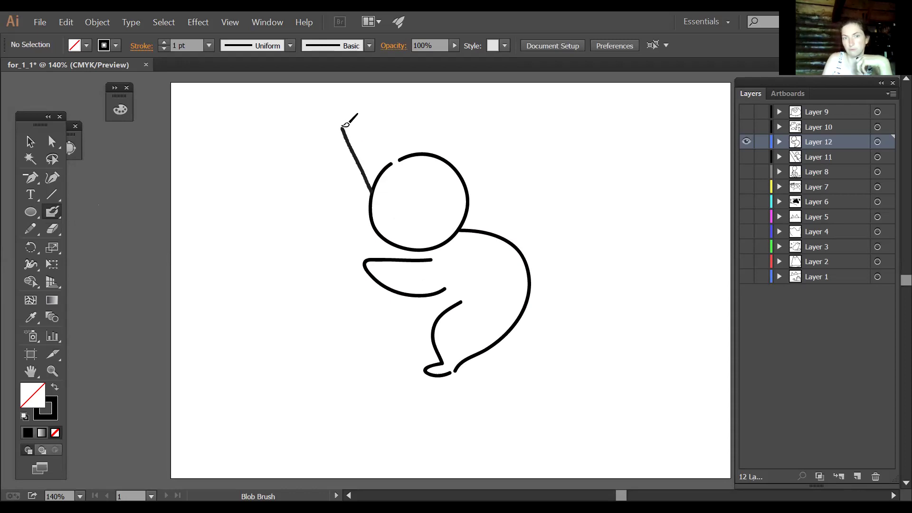
{"action": "mouse_move", "coordinate": [253, 142]}
{"action": "left_mouse_down"}
{"action": "mouse_move", "coordinate": [343, 325]}
{"action": "mouse_move", "coordinate": [428, 454]}
{"action": "left_mouse_up"}
{"action": "left_click_drag", "start_coordinate": [418, 249], "coordinate": [423, 260]}
{"action": "left_click_drag", "start_coordinate": [441, 291], "coordinate": [451, 306]}
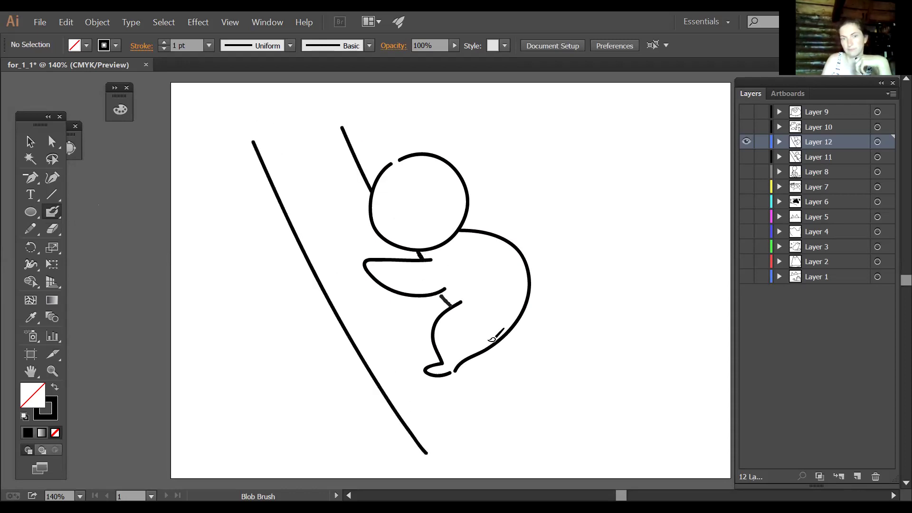
{"action": "left_click_drag", "start_coordinate": [490, 353], "coordinate": [548, 431]}
{"action": "mouse_move", "coordinate": [302, 252]}
{"action": "left_mouse_down"}
{"action": "mouse_move", "coordinate": [274, 239]}
{"action": "mouse_move", "coordinate": [243, 252]}
{"action": "mouse_move", "coordinate": [247, 268]}
{"action": "mouse_move", "coordinate": [217, 291]}
{"action": "mouse_move", "coordinate": [251, 259]}
{"action": "mouse_move", "coordinate": [247, 308]}
{"action": "mouse_move", "coordinate": [269, 312]}
{"action": "mouse_move", "coordinate": [250, 267]}
{"action": "mouse_move", "coordinate": [211, 296]}
{"action": "left_mouse_up"}
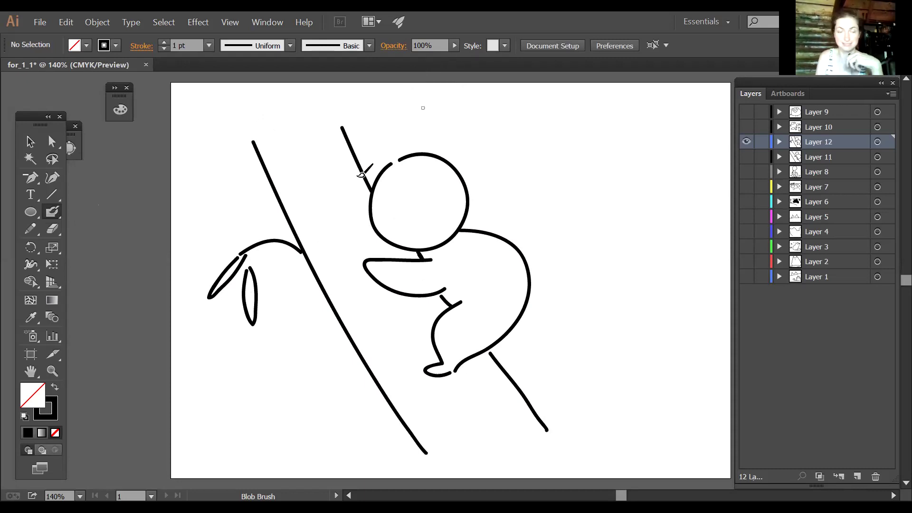
{"action": "mouse_move", "coordinate": [230, 297]}
{"action": "left_mouse_down"}
{"action": "mouse_move", "coordinate": [218, 343]}
{"action": "mouse_move", "coordinate": [233, 291]}
{"action": "left_mouse_up"}
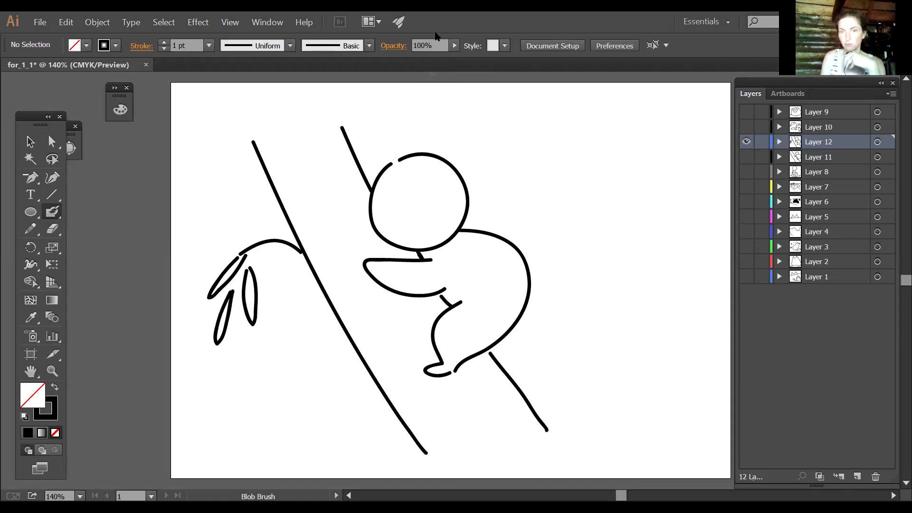
Step: Switch to the browser, search Google Images for "эвкалиптовые листья" and browse the leaf photos
{"action": "key", "text": "alt+Tab"}
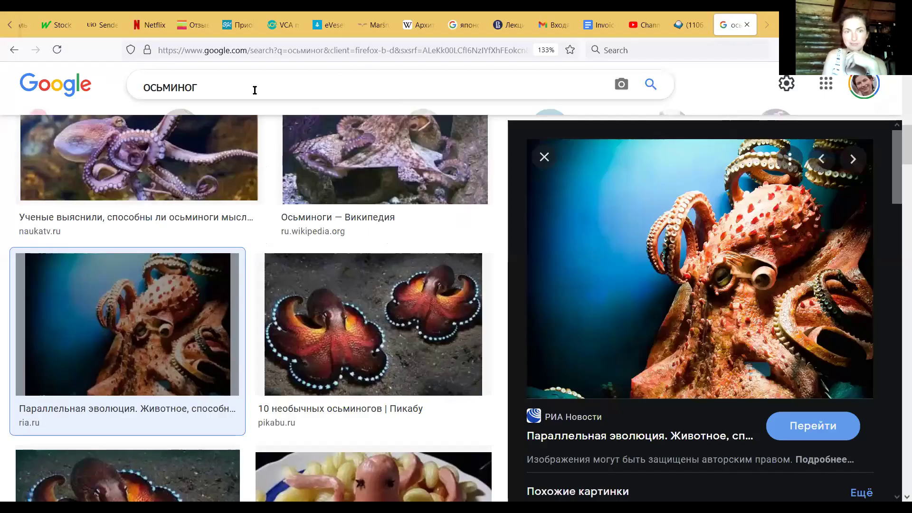
{"action": "left_click_drag", "start_coordinate": [234, 88], "coordinate": [124, 94]}
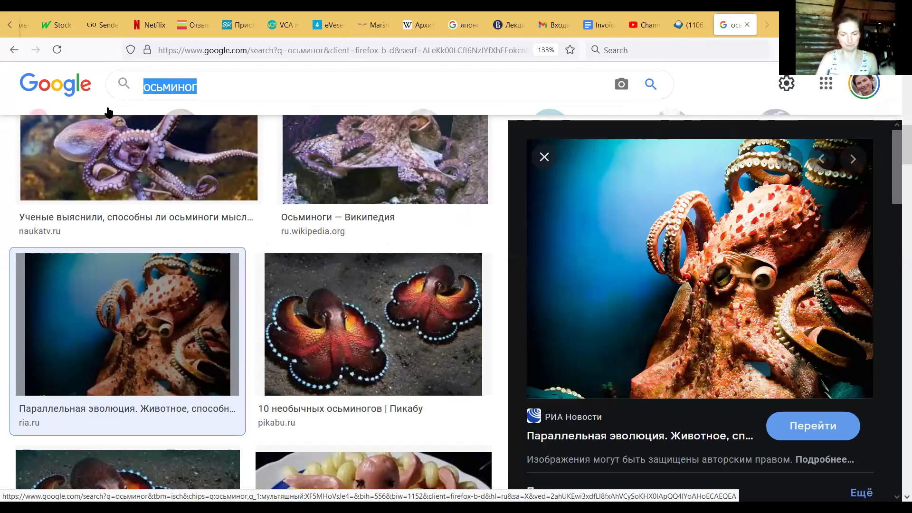
{"action": "type", "text": "жвк"}
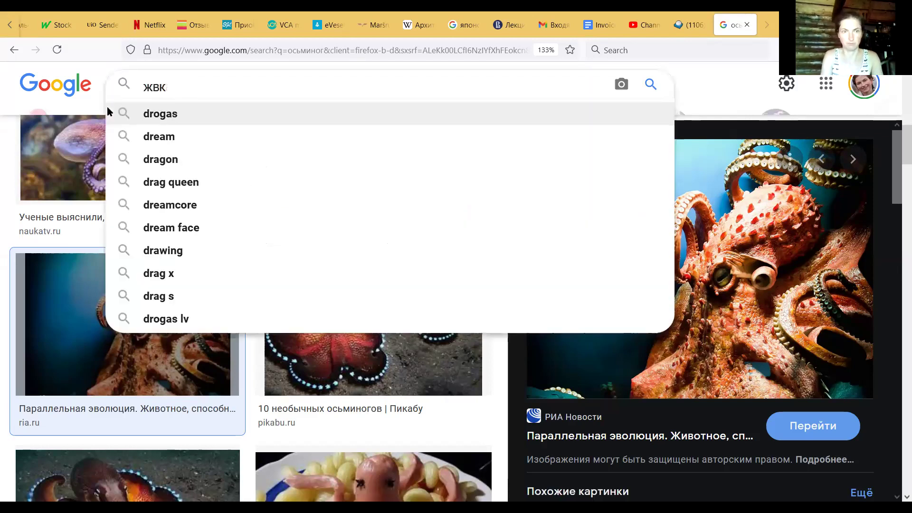
{"action": "key", "text": "BackSpace"}
{"action": "type", "text": "ж"}
{"action": "key", "text": "BackSpace"}
{"action": "type", "text": "дд"}
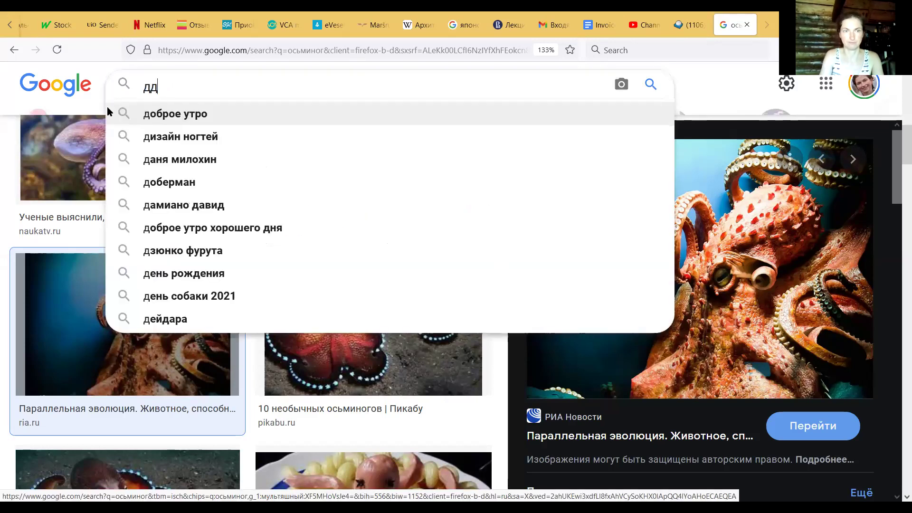
{"action": "key", "text": "BackSpace"}
{"action": "key", "text": "BackSpace"}
{"action": "type", "text": "э"}
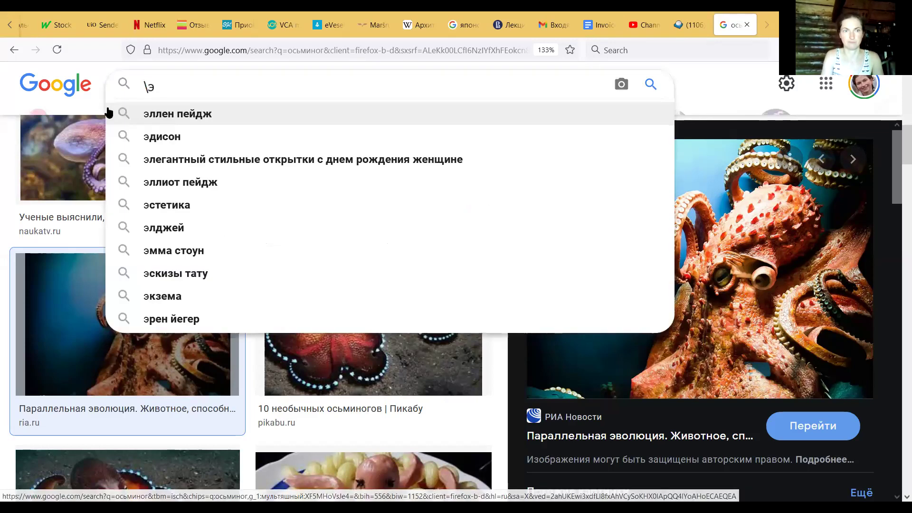
{"action": "type", "text": "вкали"}
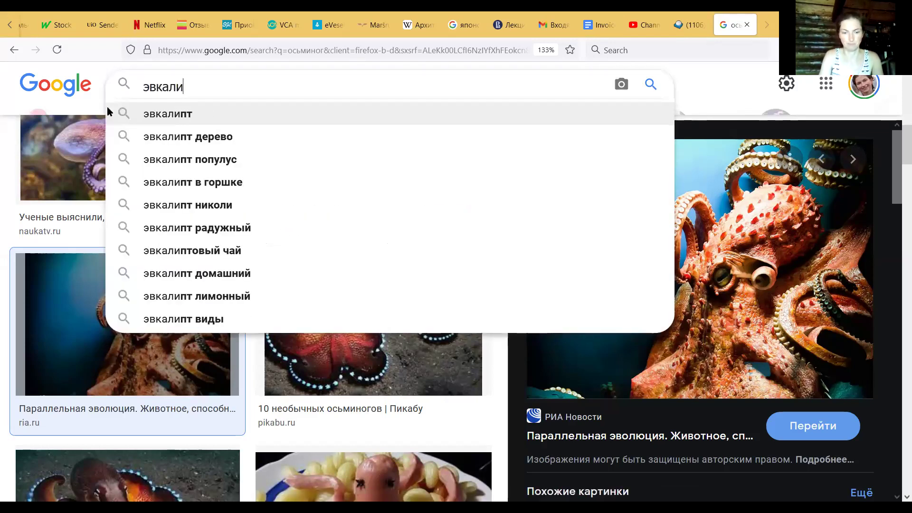
{"action": "type", "text": "птовые листья"}
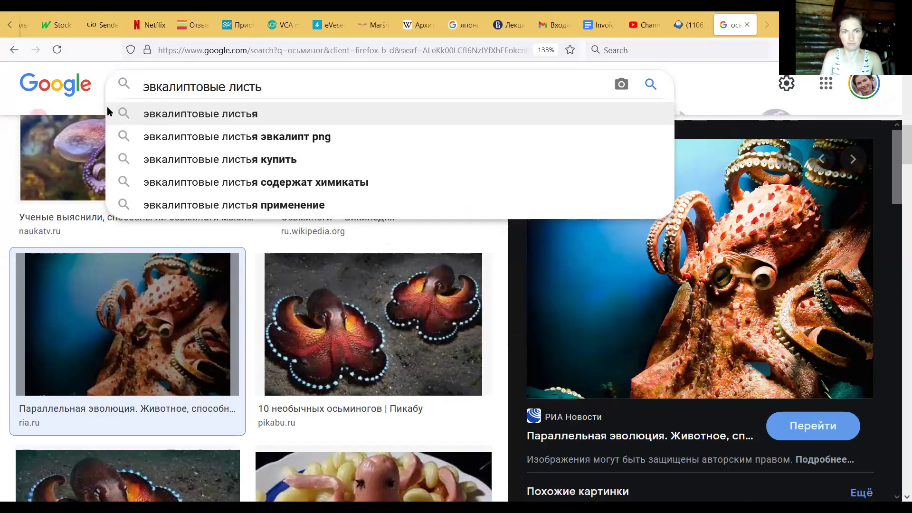
{"action": "key", "text": "Return"}
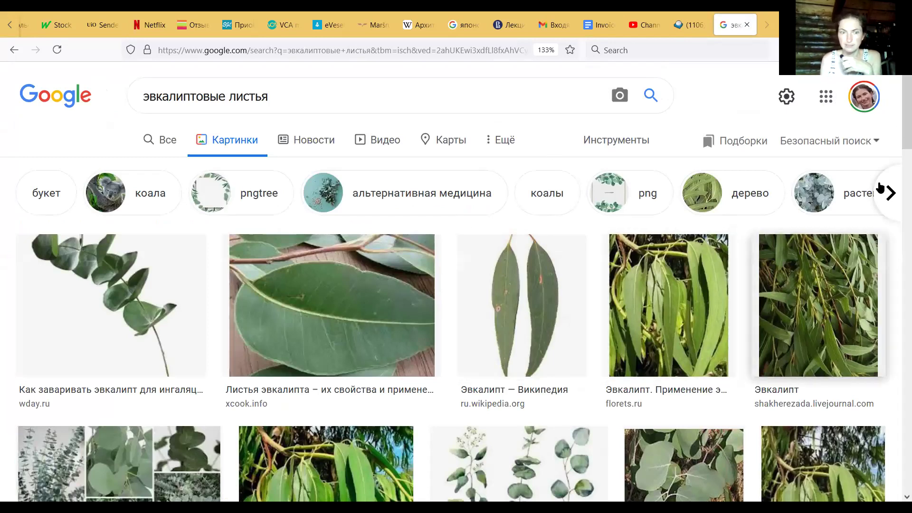
{"action": "scroll", "coordinate": [880, 188], "scroll_direction": "down", "scroll_amount": 3}
{"action": "left_click", "coordinate": [375, 305]}
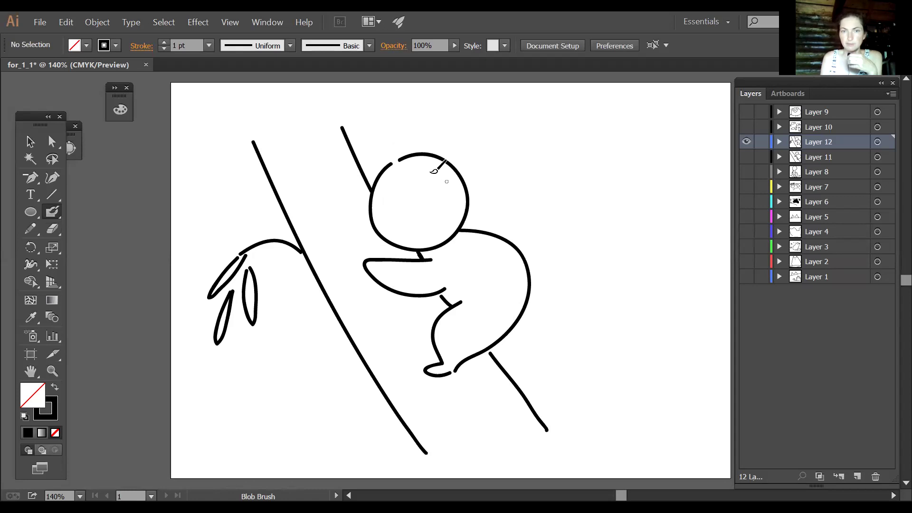
Step: Return to Illustrator and try two small rounded ears on top of the koala's head
{"action": "mouse_move", "coordinate": [401, 161]}
{"action": "left_mouse_down"}
{"action": "mouse_move", "coordinate": [404, 137]}
{"action": "mouse_move", "coordinate": [421, 141]}
{"action": "mouse_move", "coordinate": [420, 155]}
{"action": "mouse_move", "coordinate": [473, 154]}
{"action": "mouse_move", "coordinate": [483, 165]}
{"action": "mouse_move", "coordinate": [463, 179]}
{"action": "left_mouse_up"}
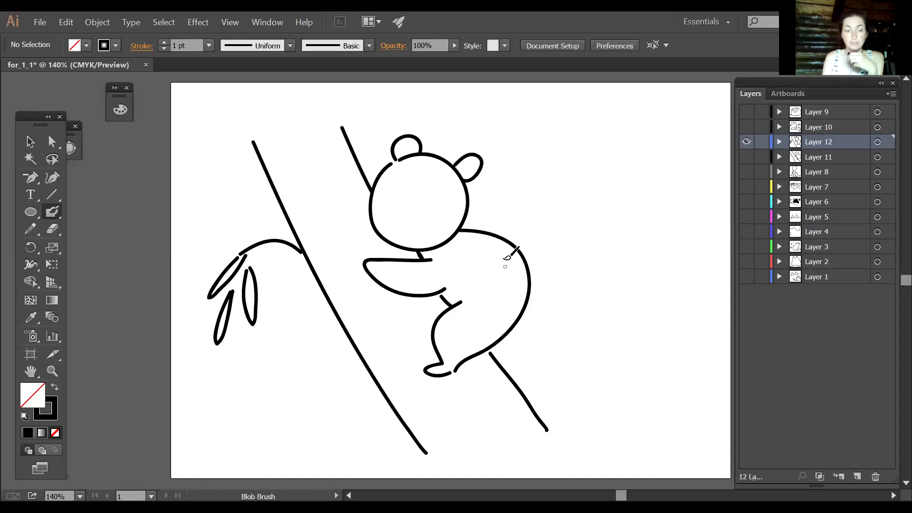
{"action": "key", "text": "ctrl"}
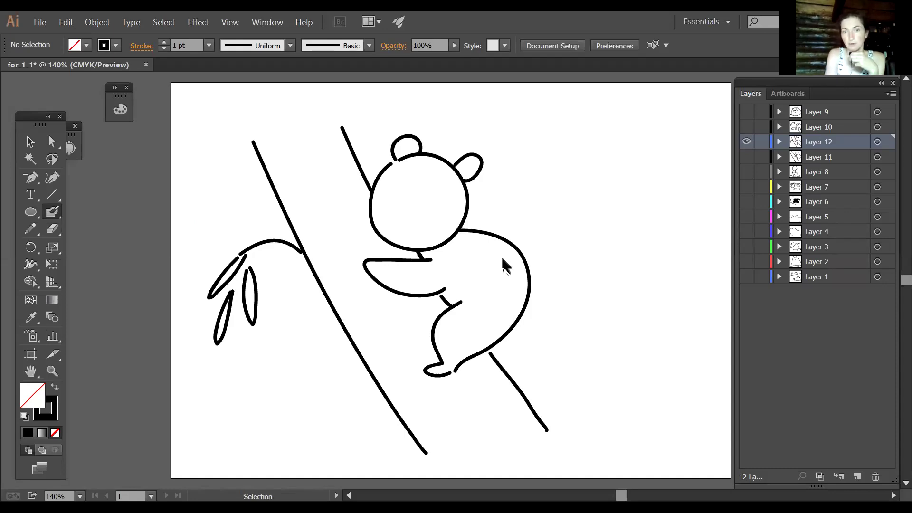
{"action": "key", "text": "ctrl+z"}
{"action": "key", "text": "ctrl+z"}
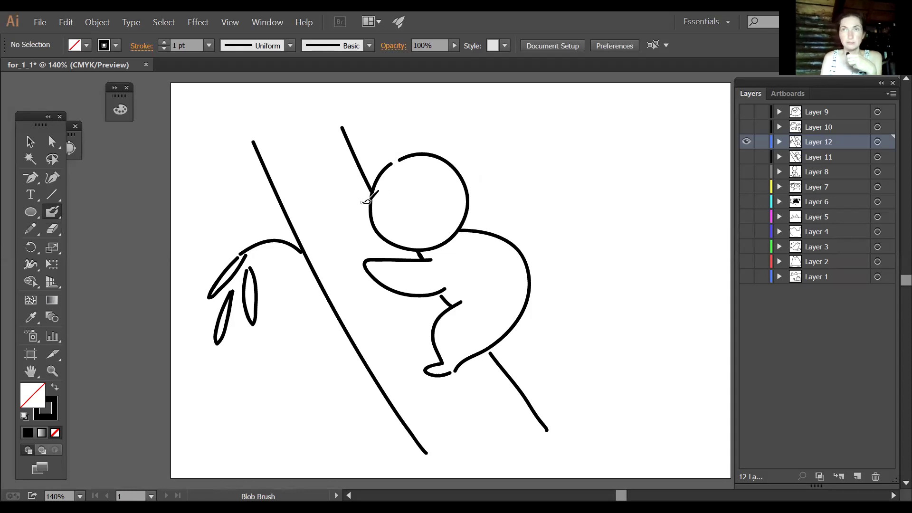
Step: Try rounded ears and ragged, furry ears on the koala's head, undoing both versions
{"action": "mouse_move", "coordinate": [417, 146]}
{"action": "left_mouse_down"}
{"action": "mouse_move", "coordinate": [403, 158]}
{"action": "mouse_move", "coordinate": [389, 141]}
{"action": "mouse_move", "coordinate": [375, 170]}
{"action": "left_mouse_up"}
{"action": "mouse_move", "coordinate": [468, 190]}
{"action": "left_mouse_down"}
{"action": "mouse_move", "coordinate": [488, 189]}
{"action": "mouse_move", "coordinate": [497, 199]}
{"action": "mouse_move", "coordinate": [469, 209]}
{"action": "left_mouse_up"}
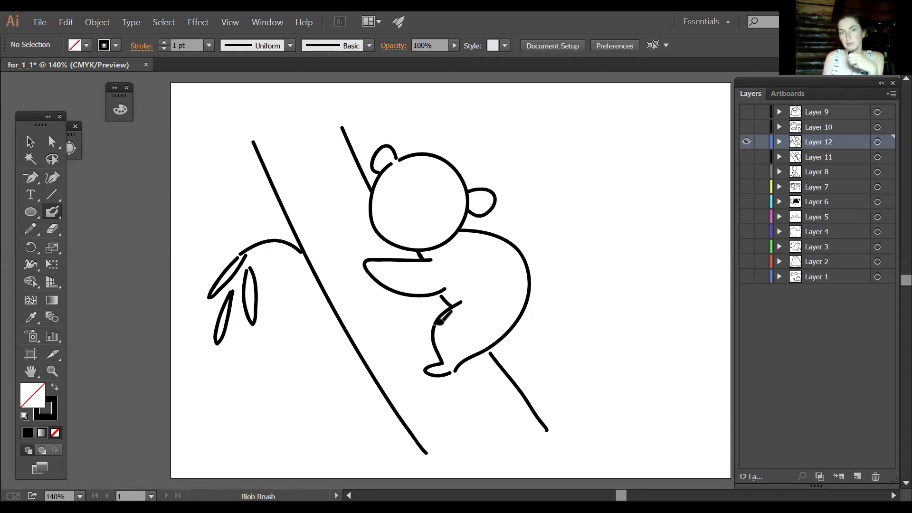
{"action": "key", "text": "ctrl+z"}
{"action": "key", "text": "ctrl+z"}
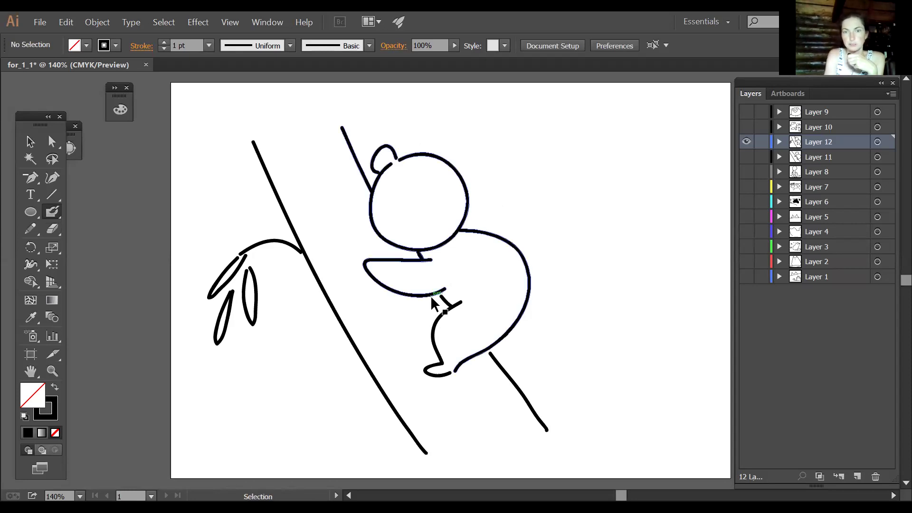
{"action": "mouse_move", "coordinate": [399, 143]}
{"action": "left_mouse_down"}
{"action": "mouse_move", "coordinate": [393, 162]}
{"action": "mouse_move", "coordinate": [381, 156]}
{"action": "mouse_move", "coordinate": [376, 172]}
{"action": "left_mouse_up"}
{"action": "mouse_move", "coordinate": [467, 186]}
{"action": "left_mouse_down"}
{"action": "mouse_move", "coordinate": [487, 193]}
{"action": "mouse_move", "coordinate": [476, 216]}
{"action": "left_mouse_up"}
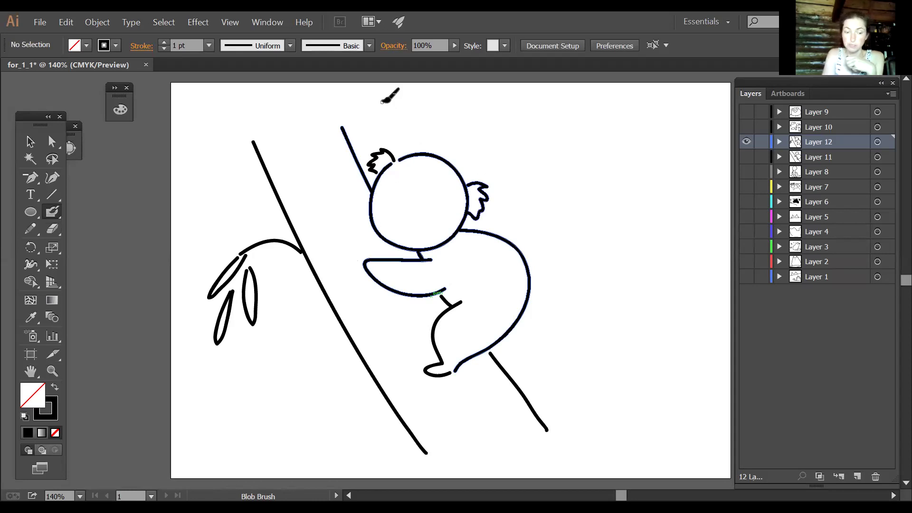
{"action": "key", "text": "ctrl+z"}
{"action": "key", "text": "ctrl+z"}
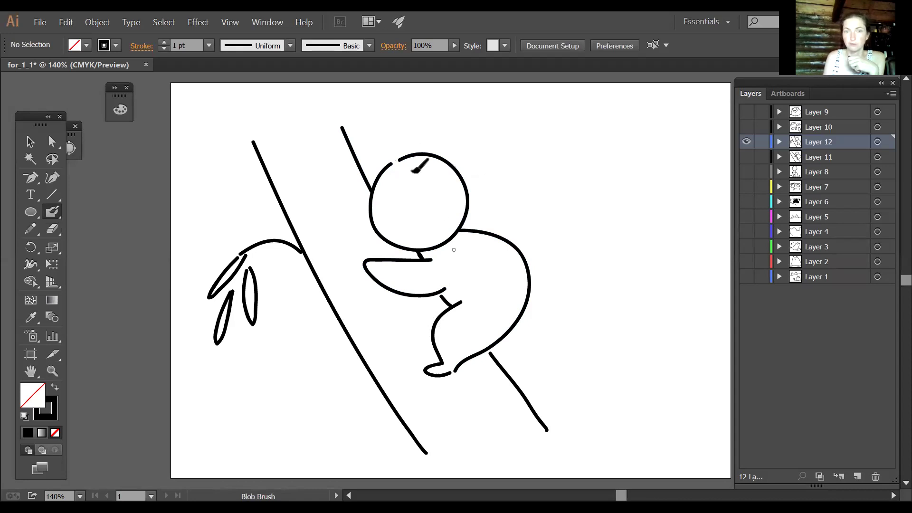
Step: Draw two small rounded ears on the koala's head, two dot eyes and a tall oval nose
{"action": "mouse_move", "coordinate": [391, 161]}
{"action": "left_mouse_down"}
{"action": "mouse_move", "coordinate": [370, 161]}
{"action": "mouse_move", "coordinate": [373, 177]}
{"action": "left_mouse_up"}
{"action": "mouse_move", "coordinate": [470, 191]}
{"action": "left_mouse_down"}
{"action": "mouse_move", "coordinate": [487, 208]}
{"action": "mouse_move", "coordinate": [468, 216]}
{"action": "left_mouse_up"}
{"action": "key", "text": "ctrl+z"}
{"action": "mouse_move", "coordinate": [465, 181]}
{"action": "left_mouse_down"}
{"action": "mouse_move", "coordinate": [481, 177]}
{"action": "mouse_move", "coordinate": [490, 191]}
{"action": "mouse_move", "coordinate": [471, 209]}
{"action": "mouse_move", "coordinate": [468, 202]}
{"action": "left_mouse_up"}
{"action": "mouse_move", "coordinate": [407, 187]}
{"action": "left_mouse_down"}
{"action": "mouse_move", "coordinate": [390, 213]}
{"action": "mouse_move", "coordinate": [396, 228]}
{"action": "mouse_move", "coordinate": [408, 195]}
{"action": "mouse_move", "coordinate": [387, 200]}
{"action": "left_mouse_up"}
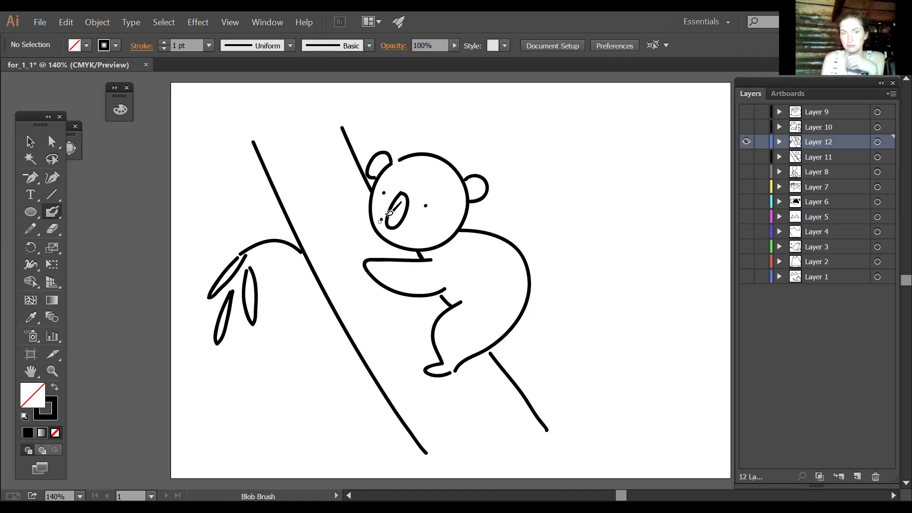
Step: Try short curved mouth lines on both sides of the koala's nose and undo them
{"action": "left_click_drag", "start_coordinate": [427, 214], "coordinate": [415, 224]}
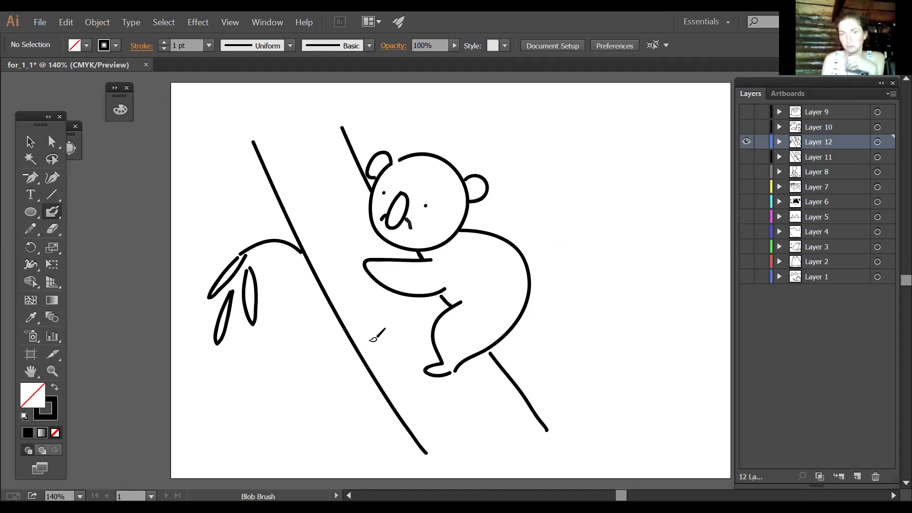
{"action": "key", "text": "z"}
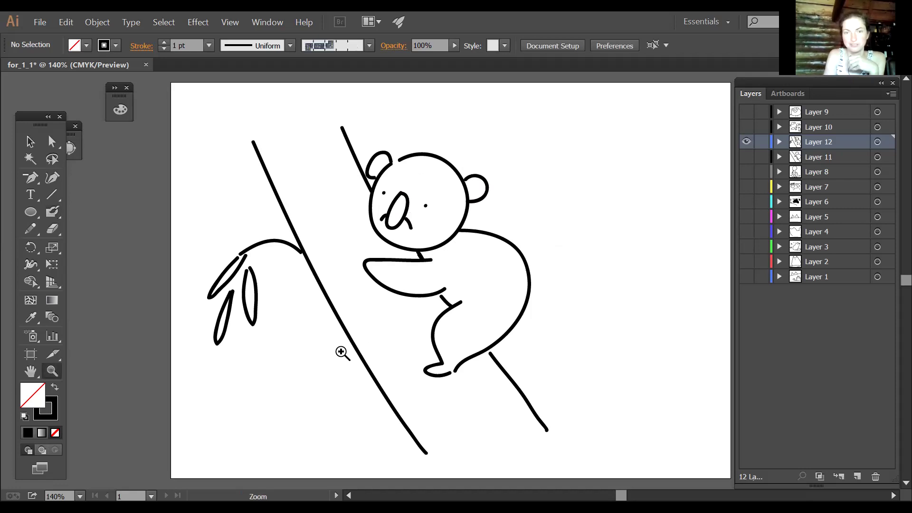
{"action": "key", "text": "ctrl+z"}
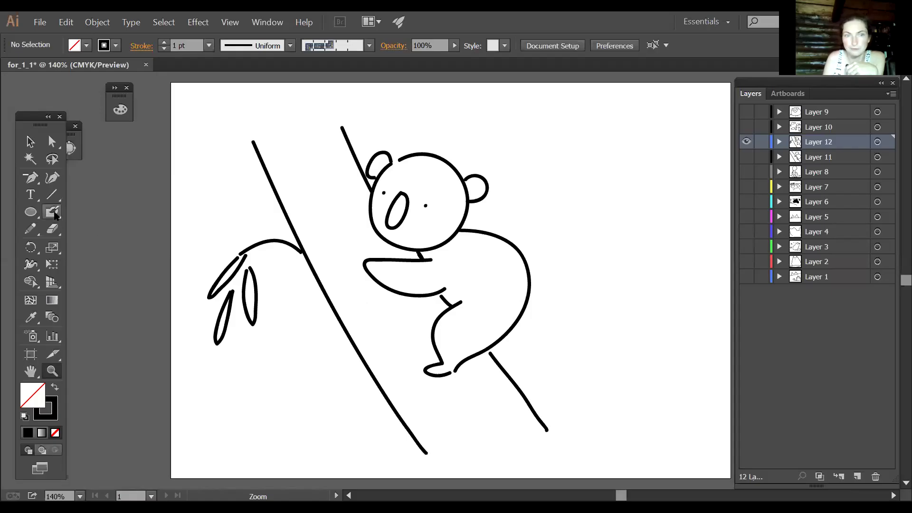
Step: Erase the koala's rounded arm tip, draw a hand with spread fingers in its place, and add small toes to the foot
{"action": "left_click", "coordinate": [55, 214]}
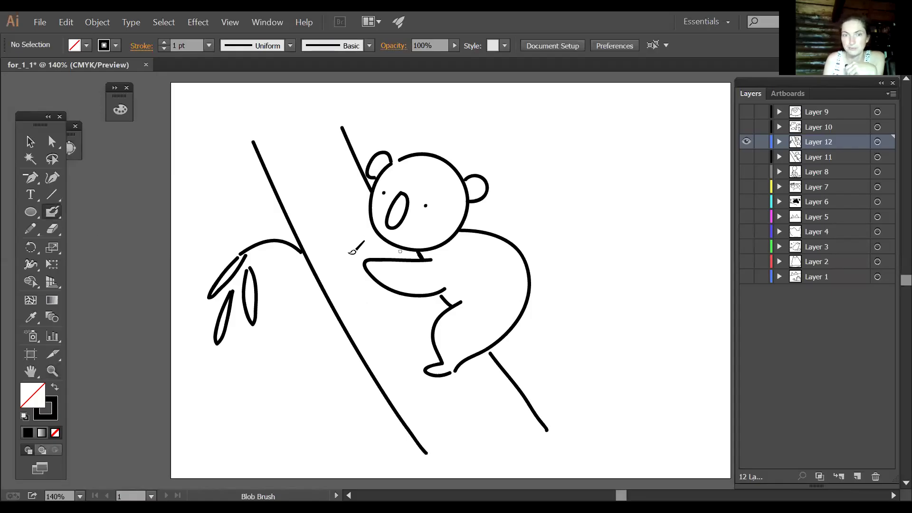
{"action": "left_click", "coordinate": [60, 243]}
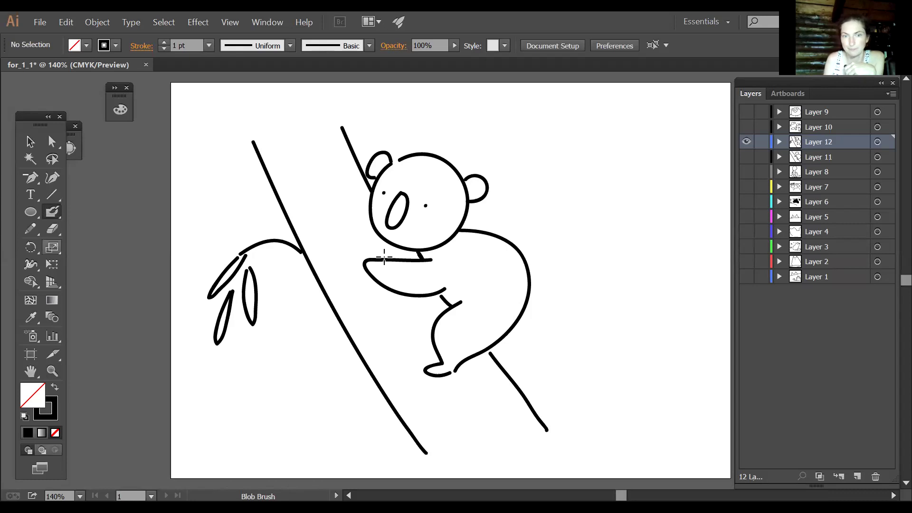
{"action": "key", "text": "shift+e"}
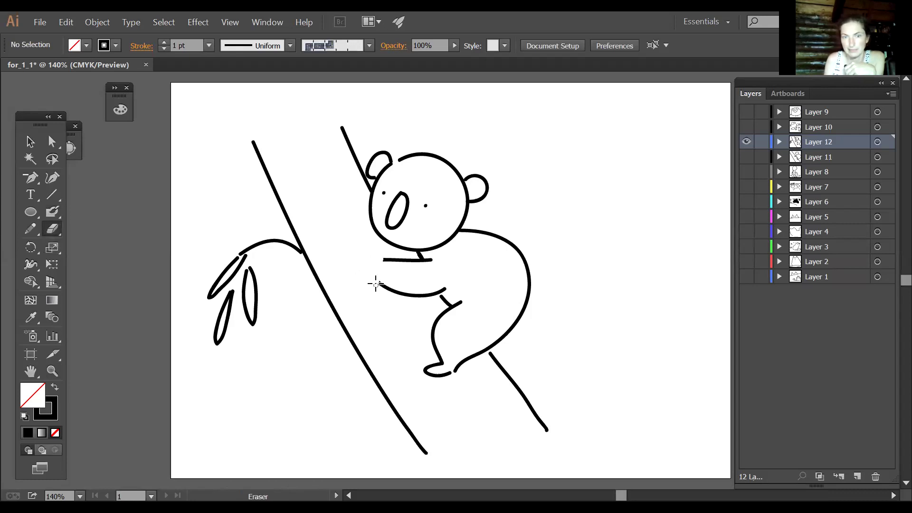
{"action": "key", "text": "shift+b"}
{"action": "mouse_move", "coordinate": [377, 252]}
{"action": "left_mouse_down"}
{"action": "mouse_move", "coordinate": [365, 264]}
{"action": "mouse_move", "coordinate": [376, 285]}
{"action": "left_mouse_up"}
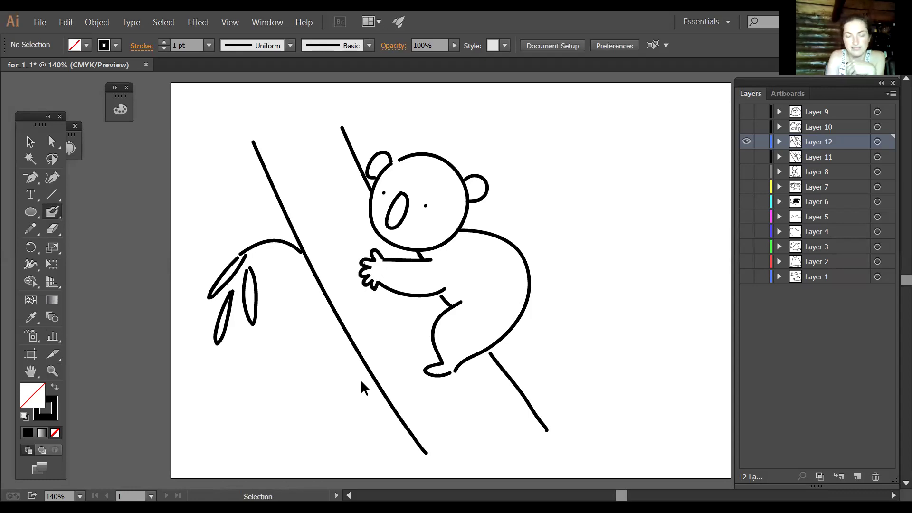
{"action": "key", "text": "ctrl+z"}
{"action": "mouse_move", "coordinate": [388, 259]}
{"action": "left_mouse_down"}
{"action": "mouse_move", "coordinate": [360, 271]}
{"action": "mouse_move", "coordinate": [370, 275]}
{"action": "mouse_move", "coordinate": [362, 286]}
{"action": "mouse_move", "coordinate": [380, 283]}
{"action": "left_mouse_up"}
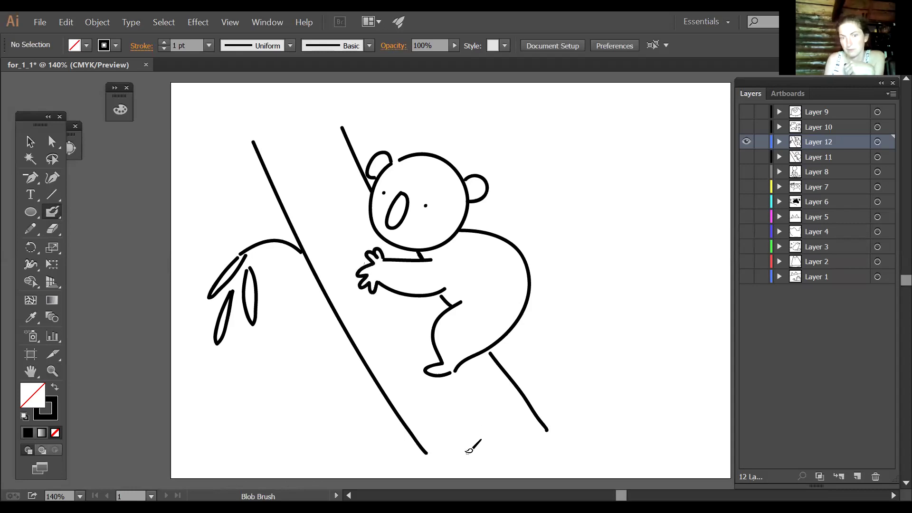
{"action": "mouse_move", "coordinate": [444, 358]}
{"action": "left_mouse_down"}
{"action": "mouse_move", "coordinate": [428, 365]}
{"action": "mouse_move", "coordinate": [430, 375]}
{"action": "mouse_move", "coordinate": [453, 372]}
{"action": "left_mouse_up"}
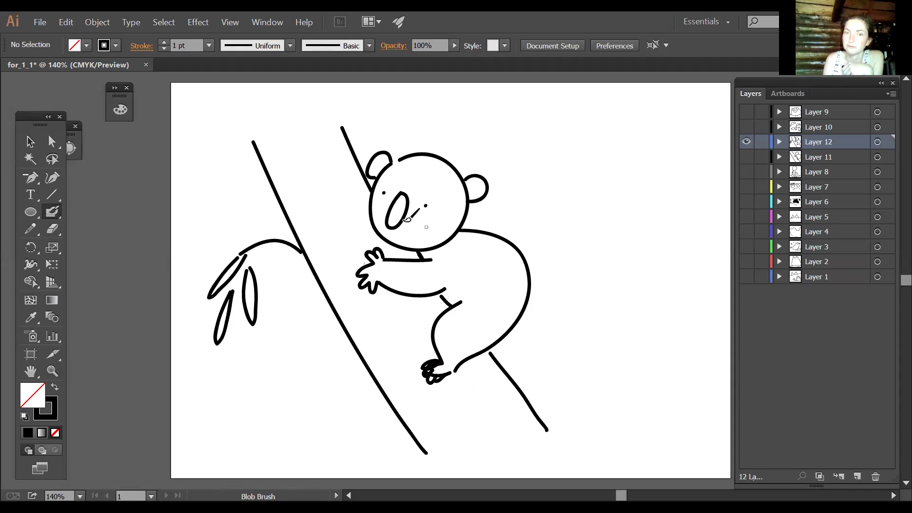
Step: Draw a small smile under the koala's nose, enlarge the eyes, and add tufts of fur around both ears
{"action": "left_click_drag", "start_coordinate": [404, 220], "coordinate": [411, 229]}
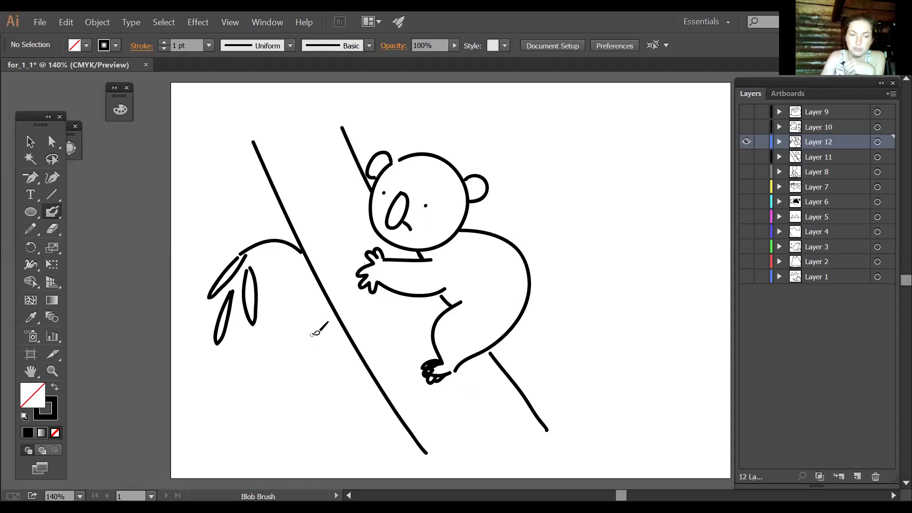
{"action": "left_click_drag", "start_coordinate": [408, 232], "coordinate": [423, 224]}
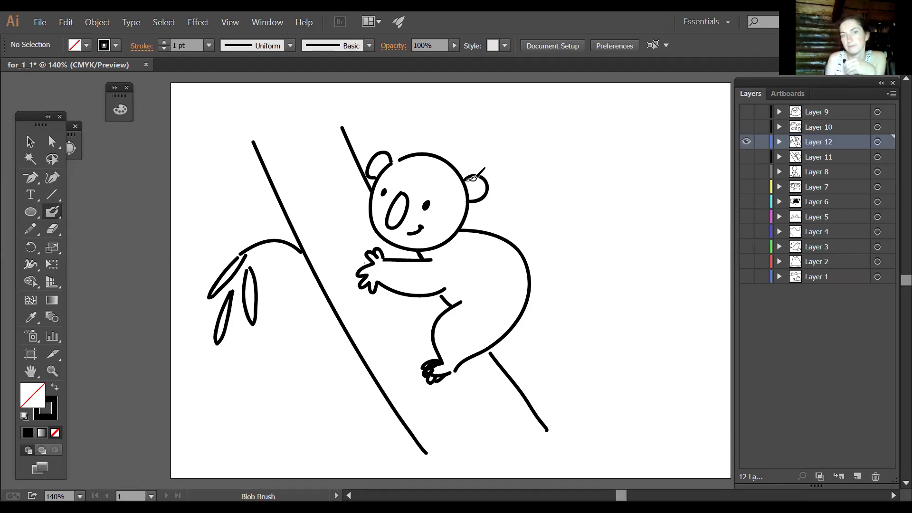
{"action": "mouse_move", "coordinate": [469, 178]}
{"action": "left_mouse_down"}
{"action": "mouse_move", "coordinate": [496, 183]}
{"action": "mouse_move", "coordinate": [480, 201]}
{"action": "left_mouse_up"}
{"action": "left_click_drag", "start_coordinate": [387, 145], "coordinate": [370, 172]}
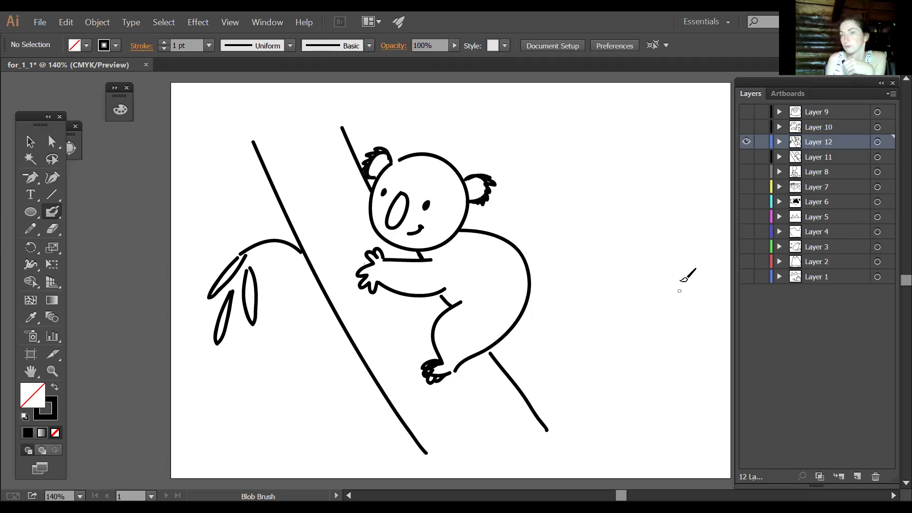
Step: Hide the koala layer and browse the reference photos to the picture of two fighting kangaroos
{"action": "left_click", "coordinate": [746, 141]}
{"action": "key", "text": "ctrl+y"}
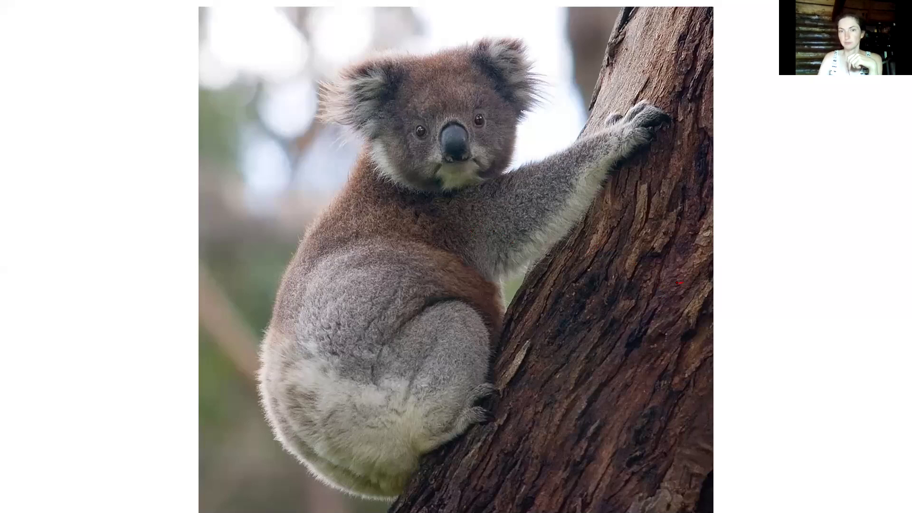
{"action": "key", "text": "Right"}
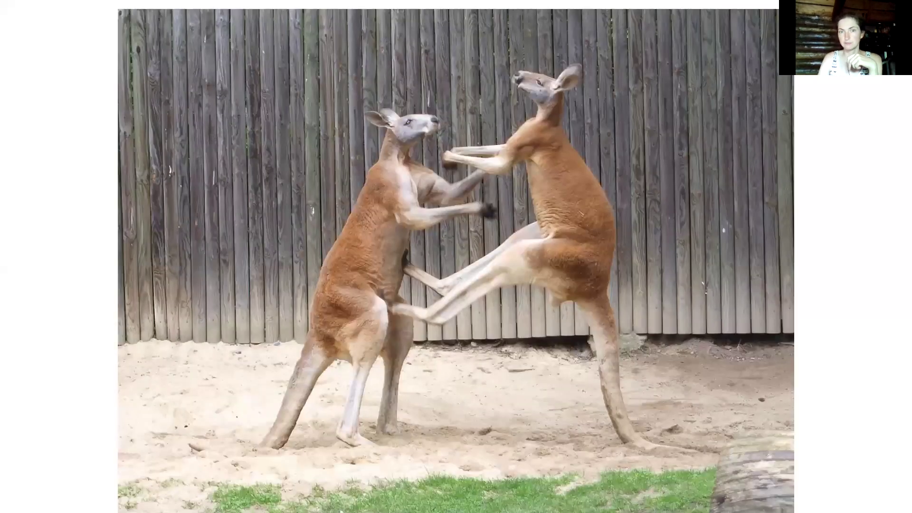
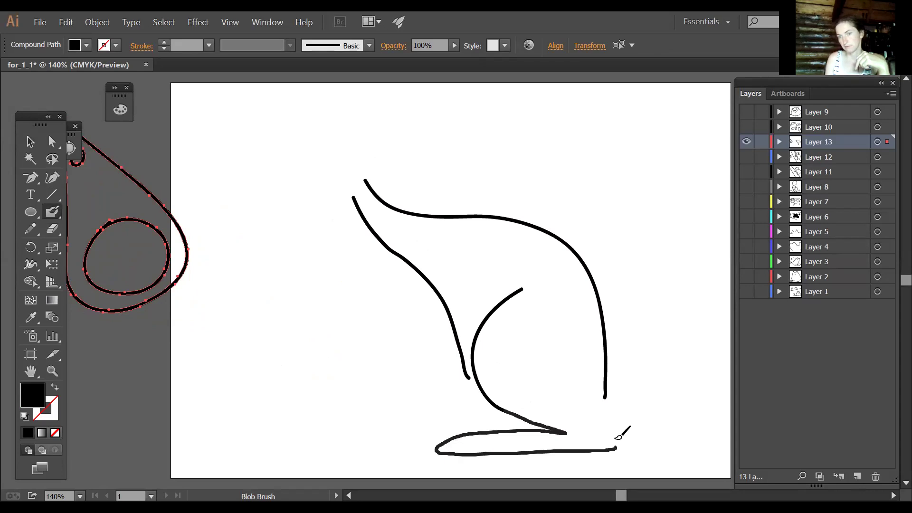
Step: Draw the kangaroo's second hind leg with a long foot and a pouch edge with a long-eared joey peeking out
{"action": "mouse_move", "coordinate": [452, 328]}
{"action": "left_mouse_down"}
{"action": "mouse_move", "coordinate": [474, 413]}
{"action": "mouse_move", "coordinate": [387, 422]}
{"action": "mouse_move", "coordinate": [453, 432]}
{"action": "left_mouse_up"}
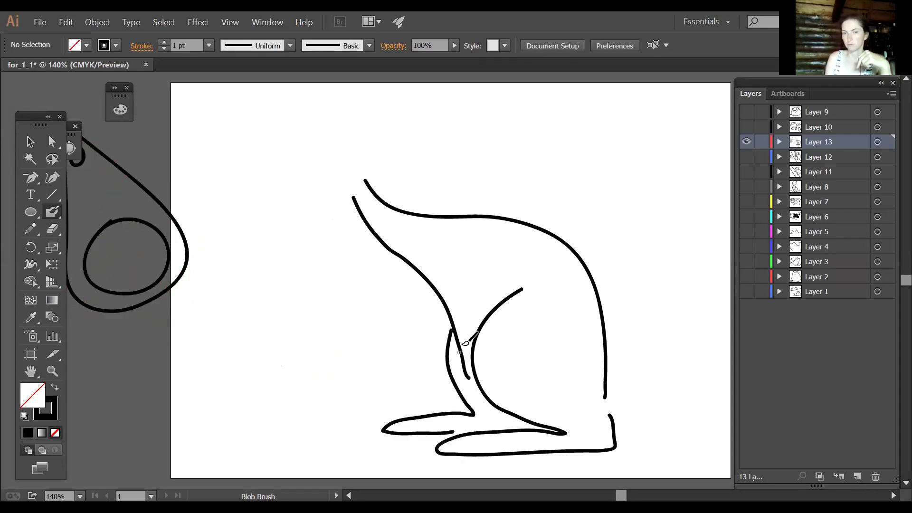
{"action": "left_click_drag", "start_coordinate": [449, 319], "coordinate": [464, 319]}
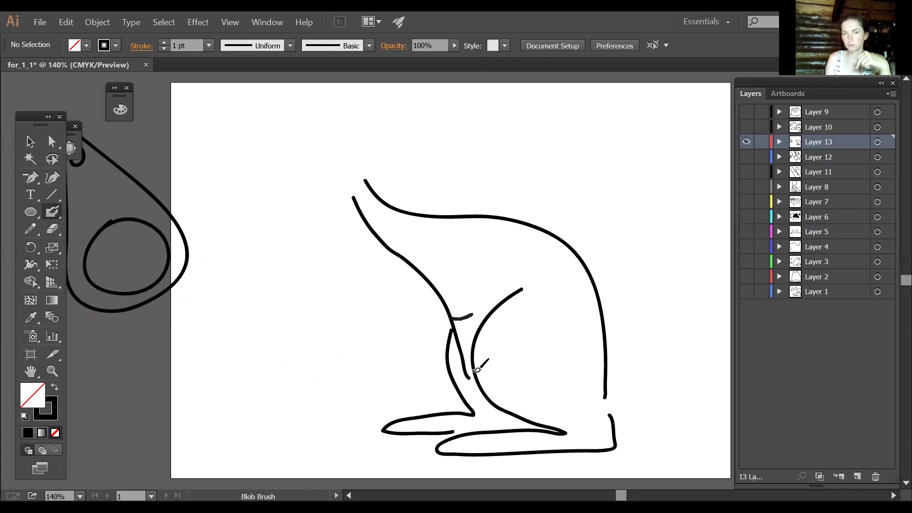
{"action": "left_click_drag", "start_coordinate": [468, 375], "coordinate": [475, 381]}
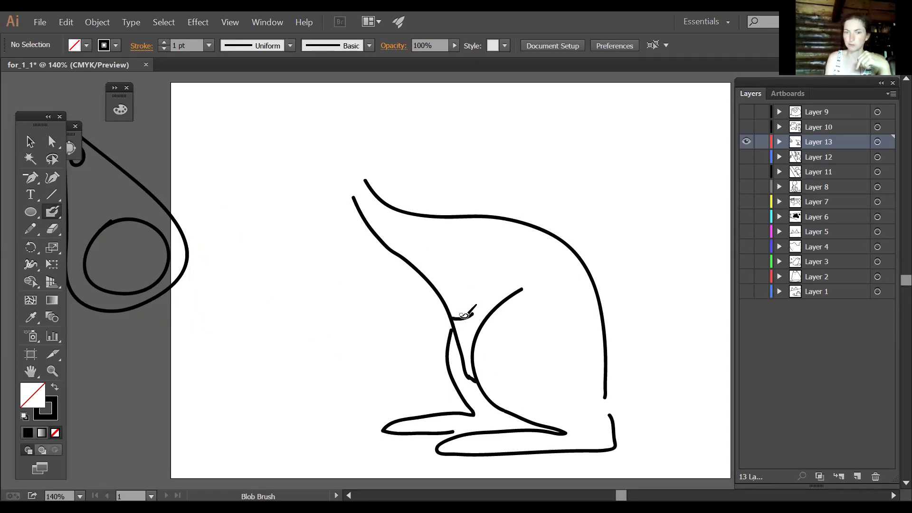
{"action": "mouse_move", "coordinate": [459, 316]}
{"action": "left_mouse_down"}
{"action": "mouse_move", "coordinate": [467, 275]}
{"action": "mouse_move", "coordinate": [476, 300]}
{"action": "mouse_move", "coordinate": [485, 276]}
{"action": "mouse_move", "coordinate": [479, 307]}
{"action": "left_mouse_up"}
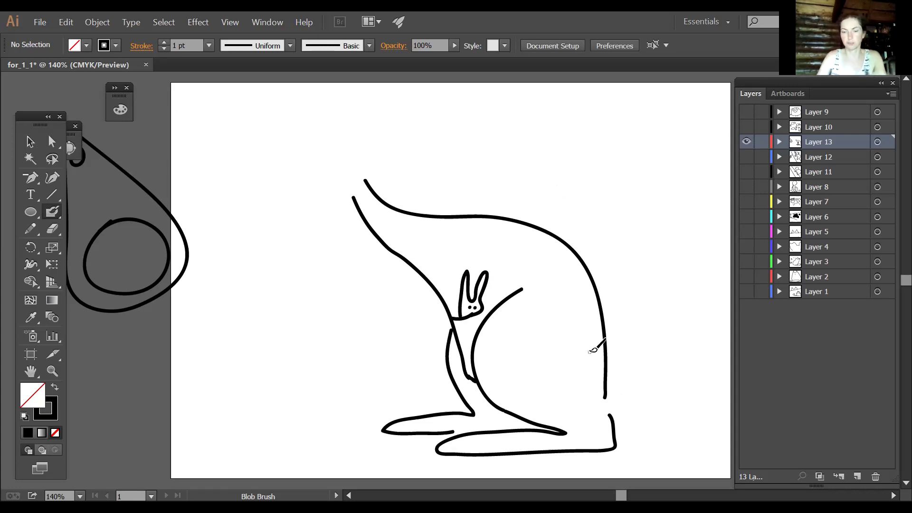
Step: Delete the teardrop-shaped sketch with the two inner ovals beside the kangaroo
{"action": "key", "text": "ctrl+minus"}
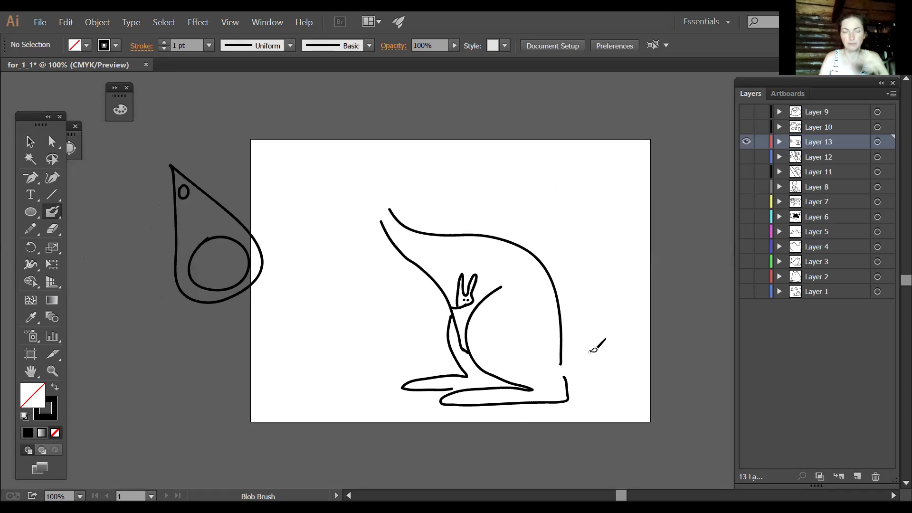
{"action": "left_click", "coordinate": [30, 142]}
{"action": "left_click_drag", "start_coordinate": [250, 152], "coordinate": [294, 308]}
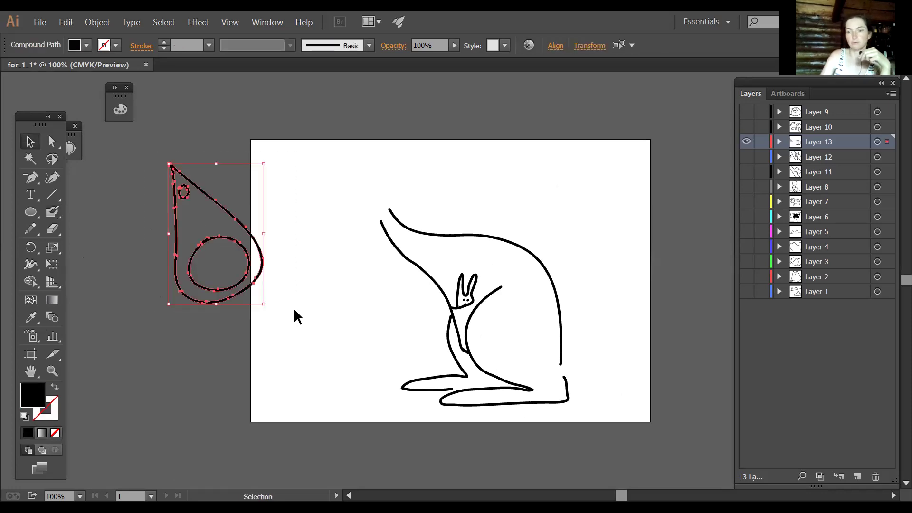
{"action": "key", "text": "Delete"}
Step: Draw the kangaroo's long curved tail with two Blob Brush lines running past the artboard's edge
{"action": "key", "text": "shift+b"}
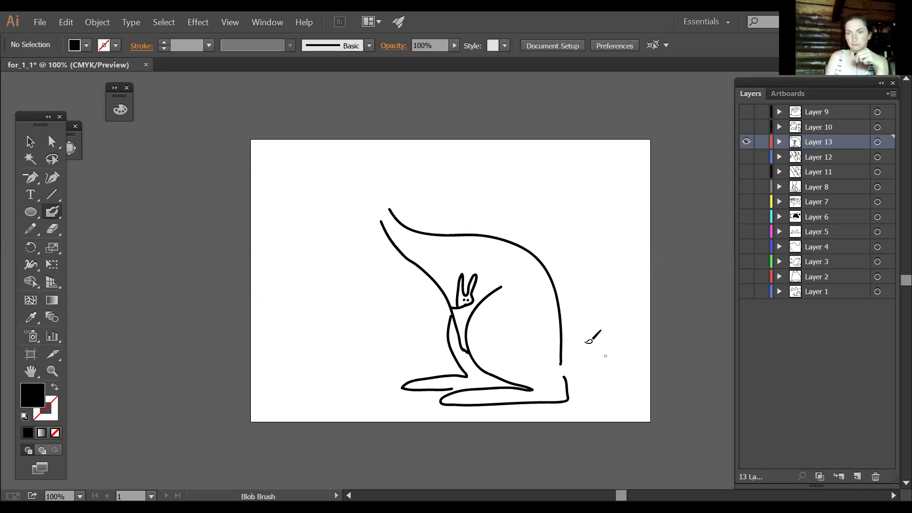
{"action": "mouse_move", "coordinate": [564, 326]}
{"action": "left_mouse_down"}
{"action": "mouse_move", "coordinate": [723, 393]}
{"action": "mouse_move", "coordinate": [575, 395]}
{"action": "left_mouse_up"}
{"action": "key", "text": "shift+x"}
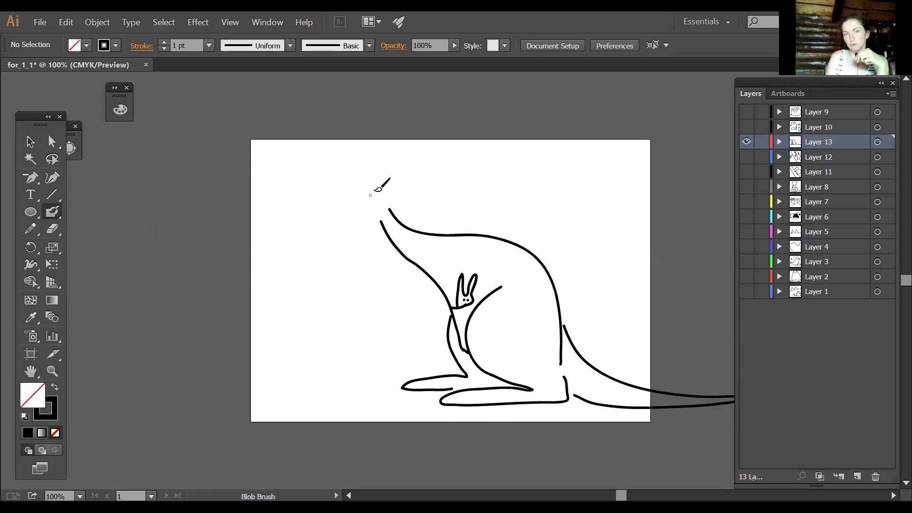
Step: Draw the kangaroo's pointed muzzle, two long ears and two small hanging forelegs, and add two dot eyes
{"action": "left_click_drag", "start_coordinate": [355, 195], "coordinate": [375, 216]}
{"action": "mouse_move", "coordinate": [379, 185]}
{"action": "left_mouse_down"}
{"action": "mouse_move", "coordinate": [389, 164]}
{"action": "mouse_move", "coordinate": [419, 168]}
{"action": "mouse_move", "coordinate": [391, 194]}
{"action": "left_mouse_up"}
{"action": "mouse_move", "coordinate": [405, 259]}
{"action": "left_mouse_down"}
{"action": "mouse_move", "coordinate": [402, 279]}
{"action": "mouse_move", "coordinate": [412, 262]}
{"action": "mouse_move", "coordinate": [420, 285]}
{"action": "mouse_move", "coordinate": [439, 289]}
{"action": "left_mouse_up"}
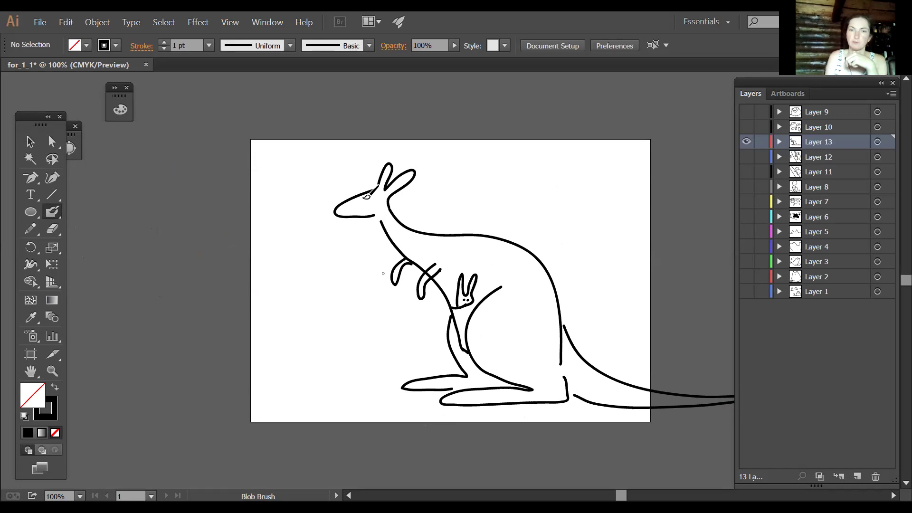
{"action": "left_click", "coordinate": [368, 200]}
{"action": "left_click", "coordinate": [374, 199]}
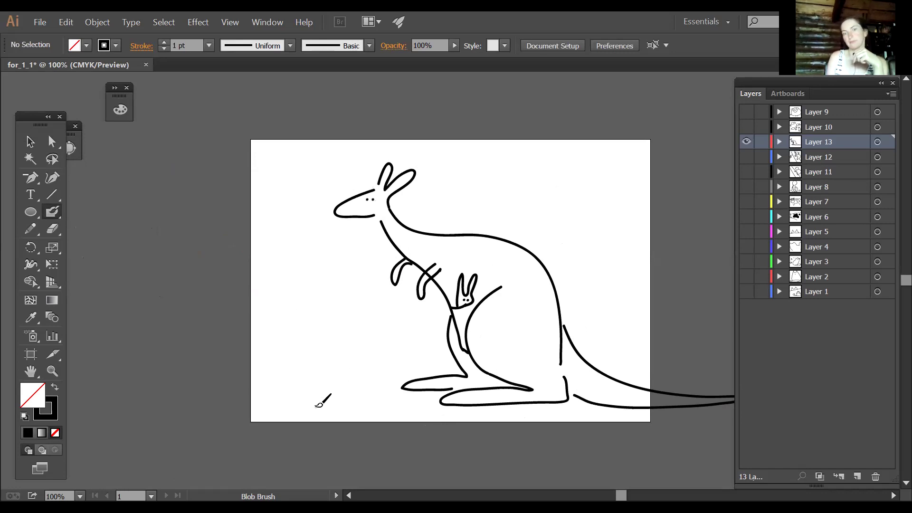
Step: Hide the kangaroo layer, add a new layer, and draw the long back and belly lines of a leaping kangaroo tapering into its tail
{"action": "left_click", "coordinate": [747, 142]}
{"action": "key", "text": "ctrl+l"}
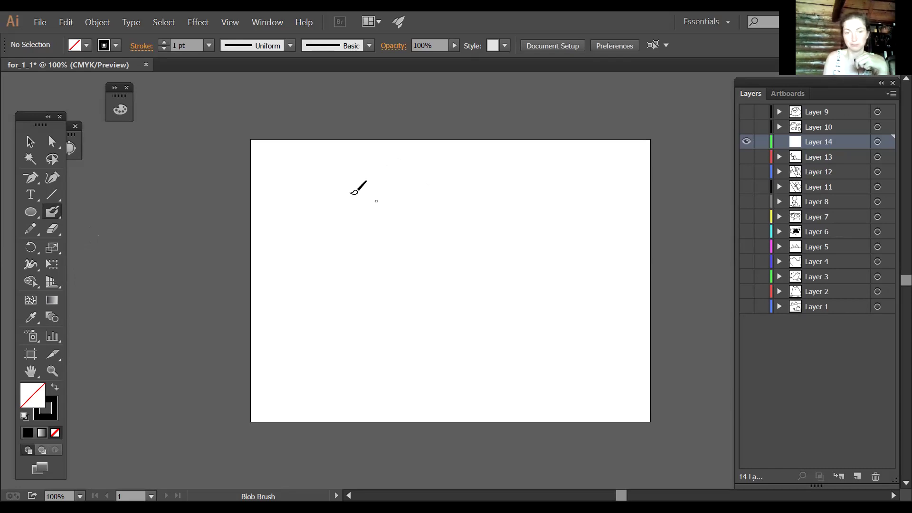
{"action": "mouse_move", "coordinate": [373, 173]}
{"action": "left_mouse_down"}
{"action": "mouse_move", "coordinate": [388, 198]}
{"action": "mouse_move", "coordinate": [456, 204]}
{"action": "mouse_move", "coordinate": [560, 303]}
{"action": "mouse_move", "coordinate": [654, 340]}
{"action": "left_mouse_up"}
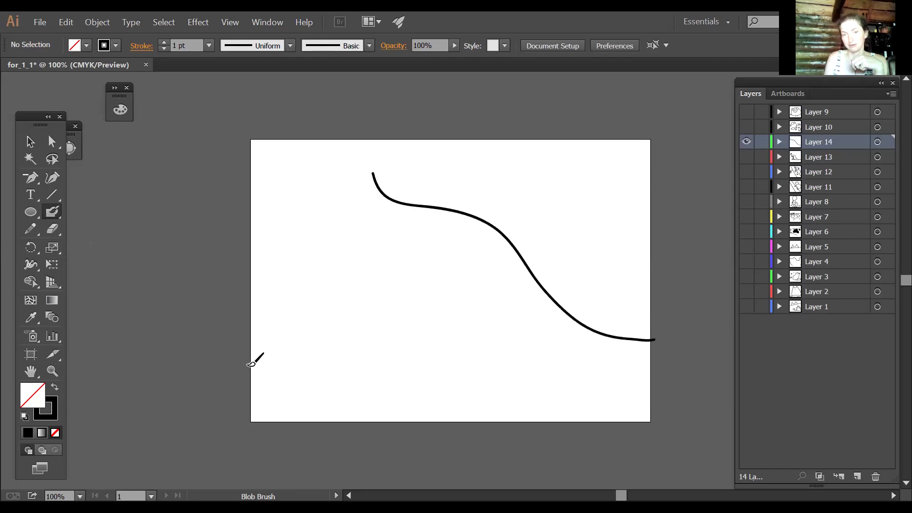
{"action": "mouse_move", "coordinate": [366, 167]}
{"action": "left_mouse_down"}
{"action": "mouse_move", "coordinate": [350, 167]}
{"action": "mouse_move", "coordinate": [359, 179]}
{"action": "mouse_move", "coordinate": [380, 153]}
{"action": "mouse_move", "coordinate": [374, 167]}
{"action": "mouse_move", "coordinate": [395, 165]}
{"action": "mouse_move", "coordinate": [367, 179]}
{"action": "mouse_move", "coordinate": [378, 221]}
{"action": "mouse_move", "coordinate": [430, 260]}
{"action": "mouse_move", "coordinate": [663, 335]}
{"action": "left_mouse_up"}
Step: Add the leaping kangaroo's hind legs, pouch with a joey, forelegs, muzzle, ears and dot eyes
{"action": "mouse_move", "coordinate": [470, 227]}
{"action": "left_mouse_down"}
{"action": "mouse_move", "coordinate": [439, 265]}
{"action": "mouse_move", "coordinate": [483, 297]}
{"action": "mouse_move", "coordinate": [462, 322]}
{"action": "mouse_move", "coordinate": [500, 273]}
{"action": "left_mouse_up"}
{"action": "mouse_move", "coordinate": [431, 261]}
{"action": "left_mouse_down"}
{"action": "mouse_move", "coordinate": [460, 297]}
{"action": "mouse_move", "coordinate": [421, 314]}
{"action": "mouse_move", "coordinate": [460, 295]}
{"action": "mouse_move", "coordinate": [441, 270]}
{"action": "left_mouse_up"}
{"action": "mouse_move", "coordinate": [401, 227]}
{"action": "left_mouse_down"}
{"action": "mouse_move", "coordinate": [385, 229]}
{"action": "mouse_move", "coordinate": [381, 241]}
{"action": "mouse_move", "coordinate": [402, 227]}
{"action": "mouse_move", "coordinate": [371, 216]}
{"action": "left_mouse_up"}
{"action": "mouse_move", "coordinate": [415, 251]}
{"action": "left_mouse_down"}
{"action": "mouse_move", "coordinate": [435, 244]}
{"action": "mouse_move", "coordinate": [408, 256]}
{"action": "mouse_move", "coordinate": [442, 263]}
{"action": "mouse_move", "coordinate": [430, 234]}
{"action": "mouse_move", "coordinate": [434, 243]}
{"action": "left_mouse_up"}
{"action": "key", "text": "ctrl+z"}
{"action": "left_click", "coordinate": [364, 169]}
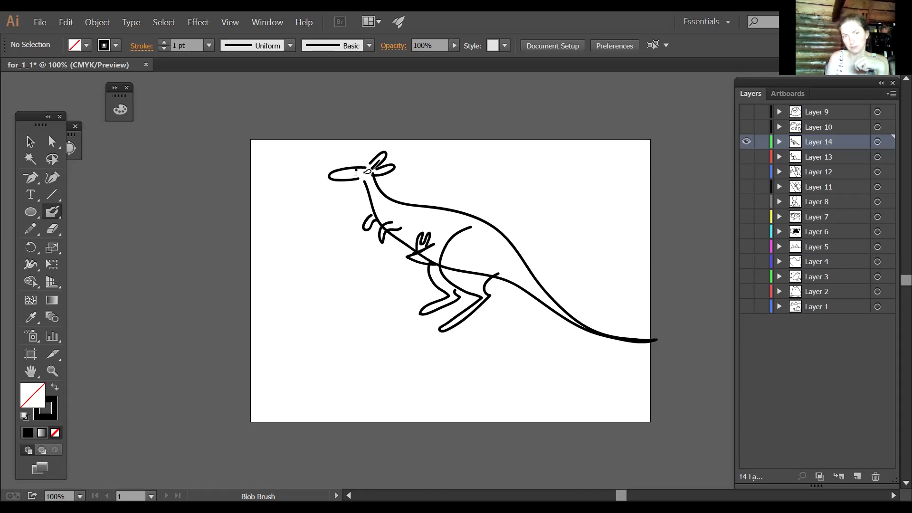
Step: Erase the part of the belly line that crosses the leaping kangaroo's thigh
{"action": "left_click", "coordinate": [52, 228]}
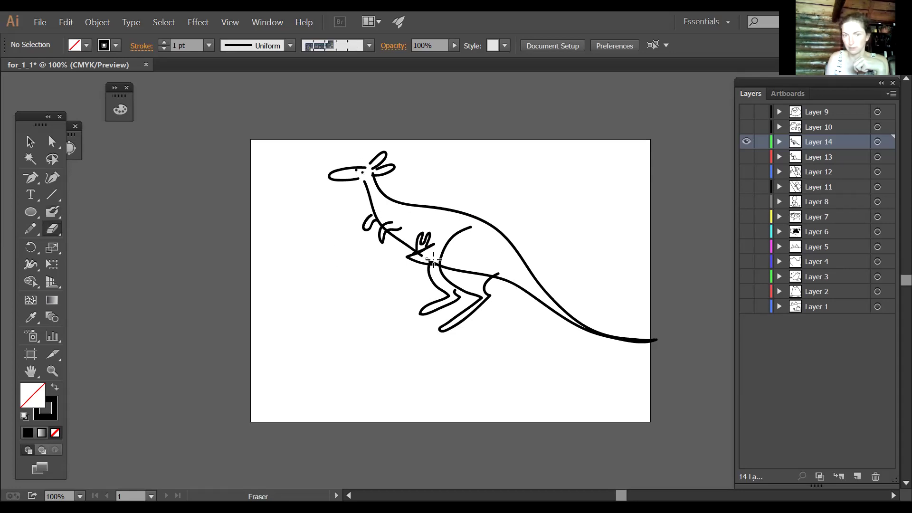
{"action": "mouse_move", "coordinate": [430, 252]}
{"action": "left_mouse_down"}
{"action": "mouse_move", "coordinate": [420, 257]}
{"action": "mouse_move", "coordinate": [449, 268]}
{"action": "mouse_move", "coordinate": [446, 256]}
{"action": "mouse_move", "coordinate": [459, 272]}
{"action": "mouse_move", "coordinate": [495, 265]}
{"action": "left_mouse_up"}
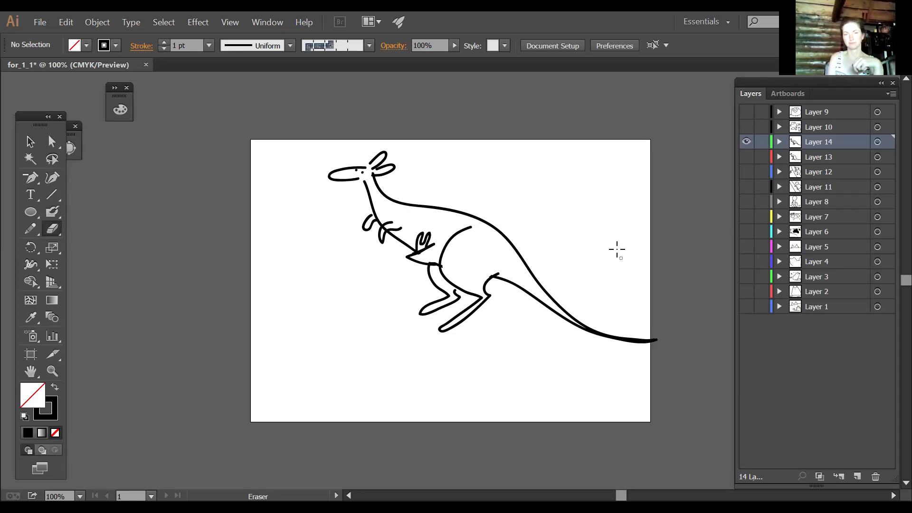
Step: Draw two short motion lines behind the leaping kangaroo and a curved ground line crossed by slanted grass strokes beneath it
{"action": "left_click", "coordinate": [52, 211]}
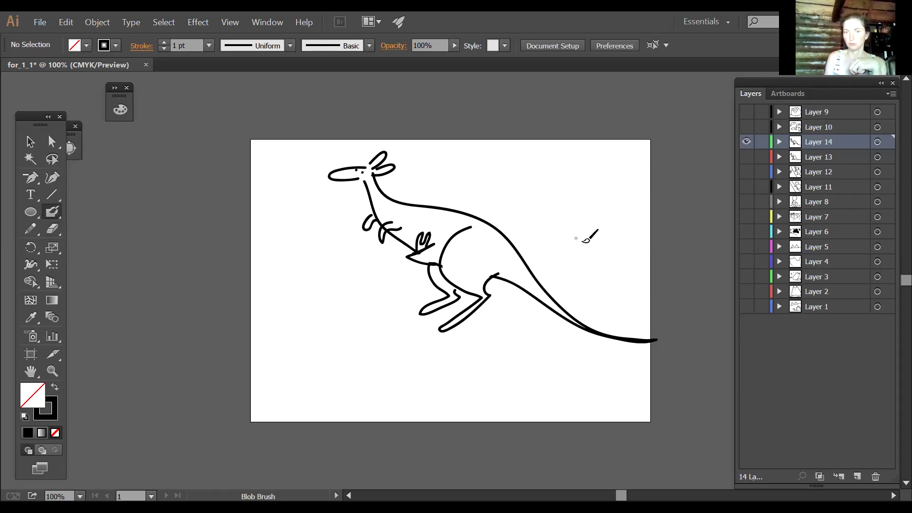
{"action": "mouse_move", "coordinate": [634, 236]}
{"action": "left_mouse_down"}
{"action": "mouse_move", "coordinate": [582, 244]}
{"action": "mouse_move", "coordinate": [636, 253]}
{"action": "left_mouse_up"}
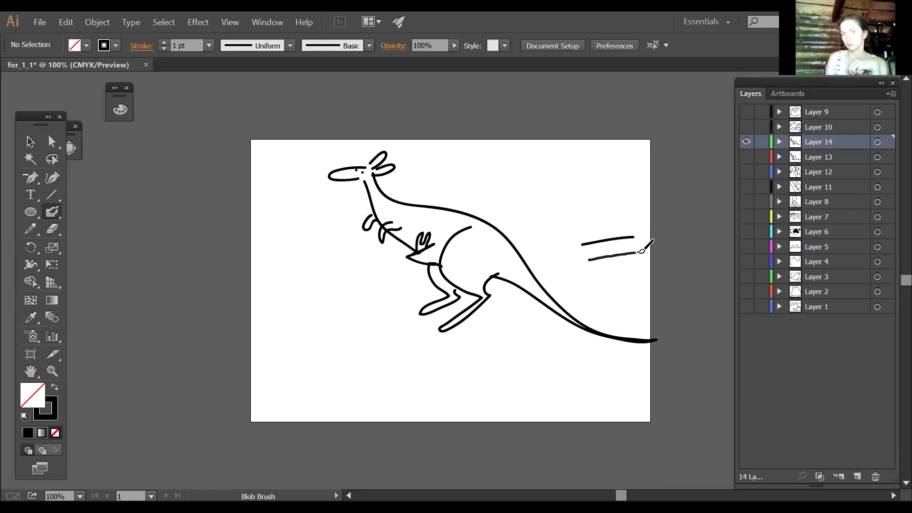
{"action": "mouse_move", "coordinate": [281, 387]}
{"action": "left_mouse_down"}
{"action": "mouse_move", "coordinate": [380, 367]}
{"action": "mouse_move", "coordinate": [660, 397]}
{"action": "left_mouse_up"}
{"action": "mouse_move", "coordinate": [305, 383]}
{"action": "left_mouse_down"}
{"action": "mouse_move", "coordinate": [358, 349]}
{"action": "mouse_move", "coordinate": [497, 343]}
{"action": "left_mouse_up"}
{"action": "mouse_move", "coordinate": [510, 378]}
{"action": "left_mouse_down"}
{"action": "mouse_move", "coordinate": [553, 360]}
{"action": "mouse_move", "coordinate": [578, 377]}
{"action": "left_mouse_up"}
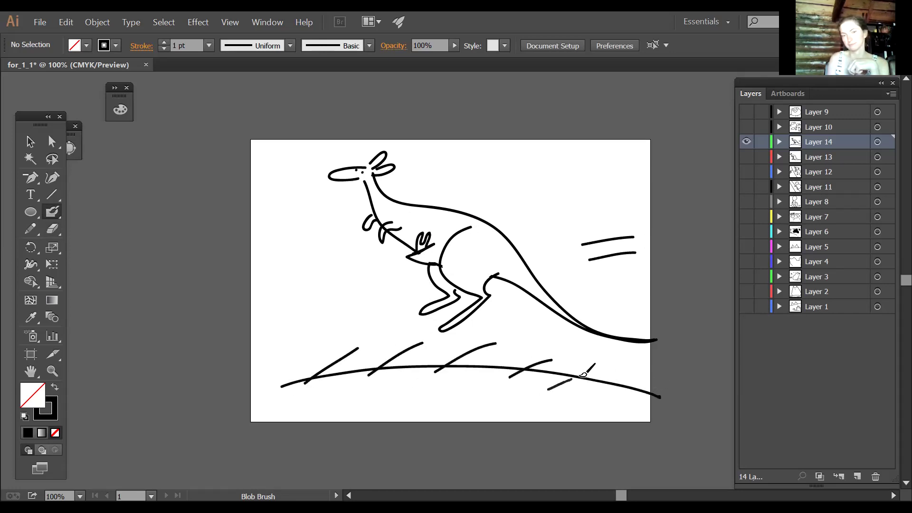
{"action": "left_click", "coordinate": [52, 229]}
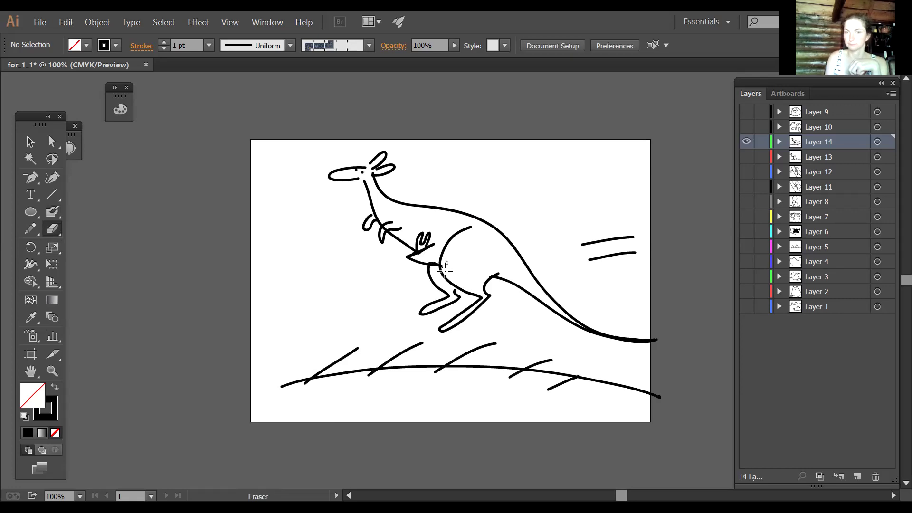
Step: Hide the leaping kangaroo layer, bring up the vulture reference photo in the slideshow, and add a new layer back in the drawing
{"action": "left_click", "coordinate": [747, 141]}
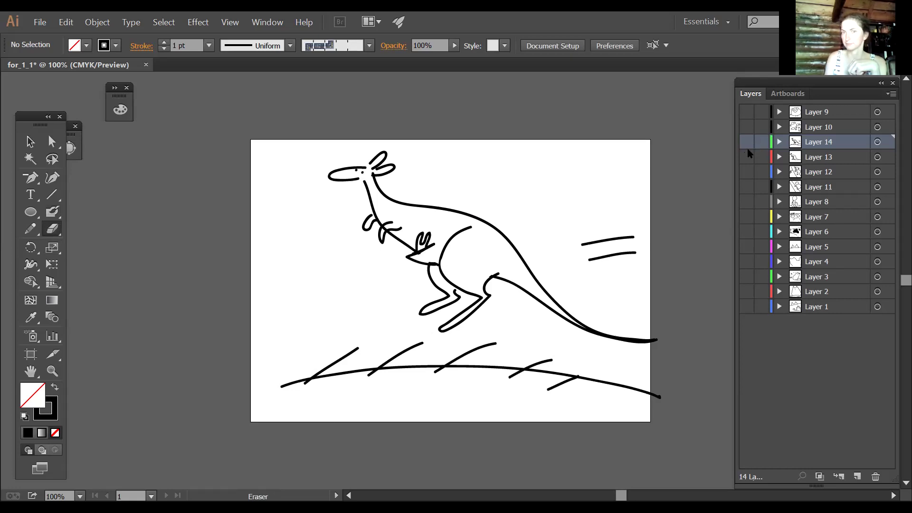
{"action": "key", "text": "ctrl+y"}
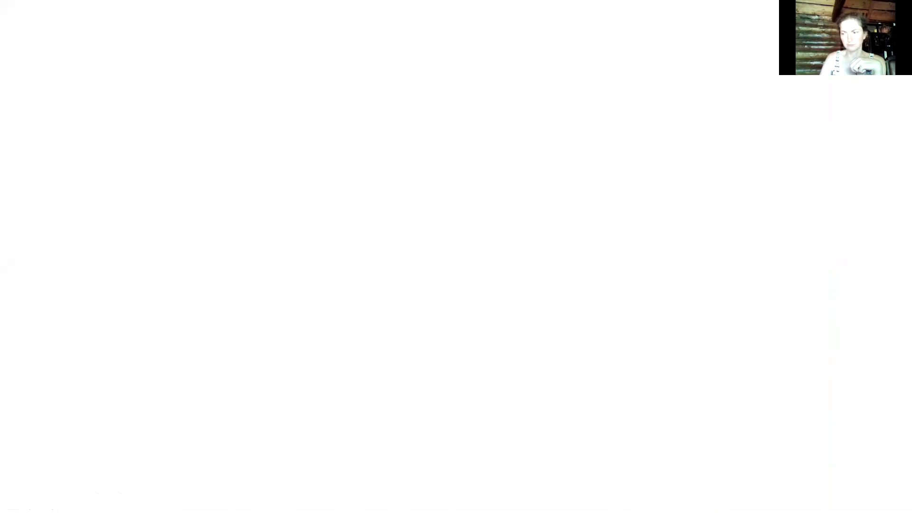
{"action": "key", "text": "Right"}
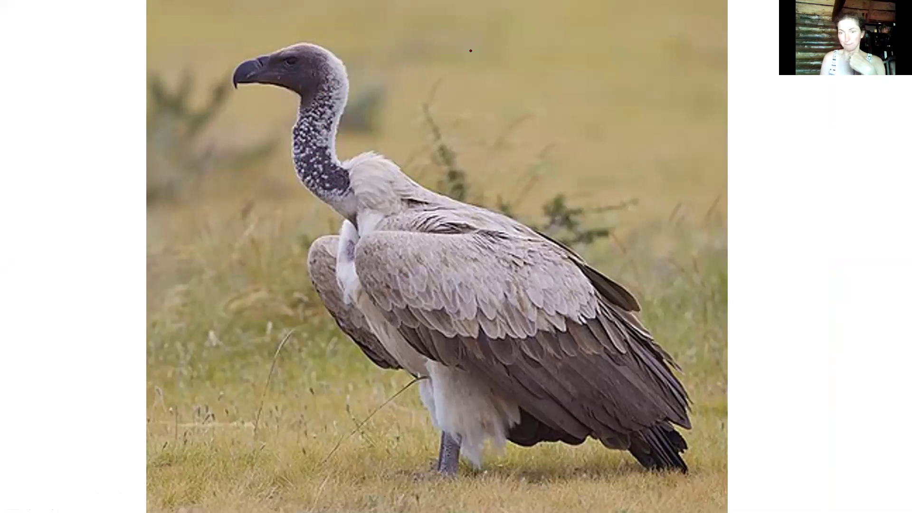
{"action": "key", "text": "alt+Tab"}
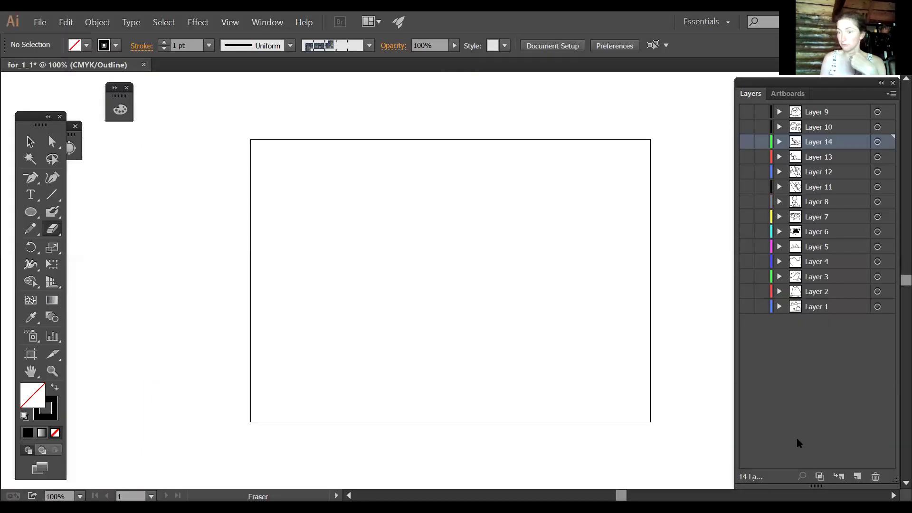
{"action": "left_click", "coordinate": [858, 477]}
{"action": "key", "text": "ctrl+y"}
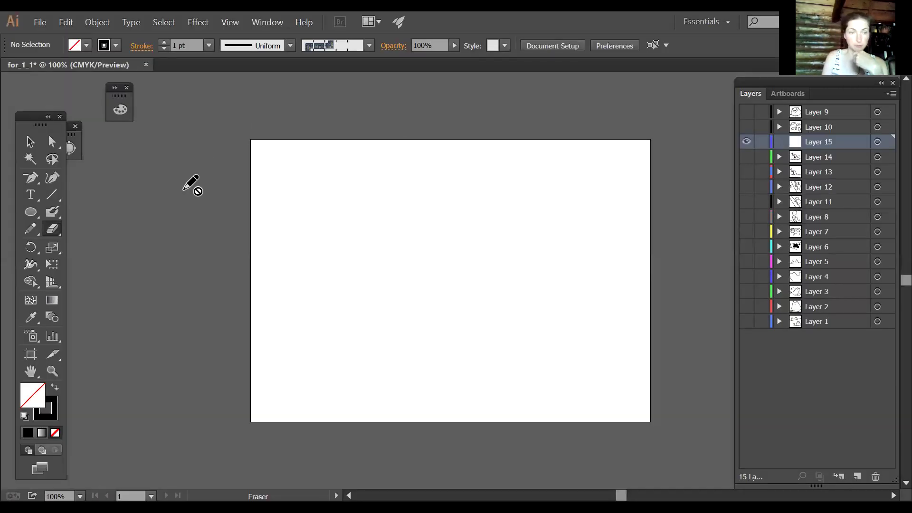
Step: Mark the scalloped feather ruff at the base of the vulture's neck in red on the reference photo
{"action": "left_click", "coordinate": [52, 212]}
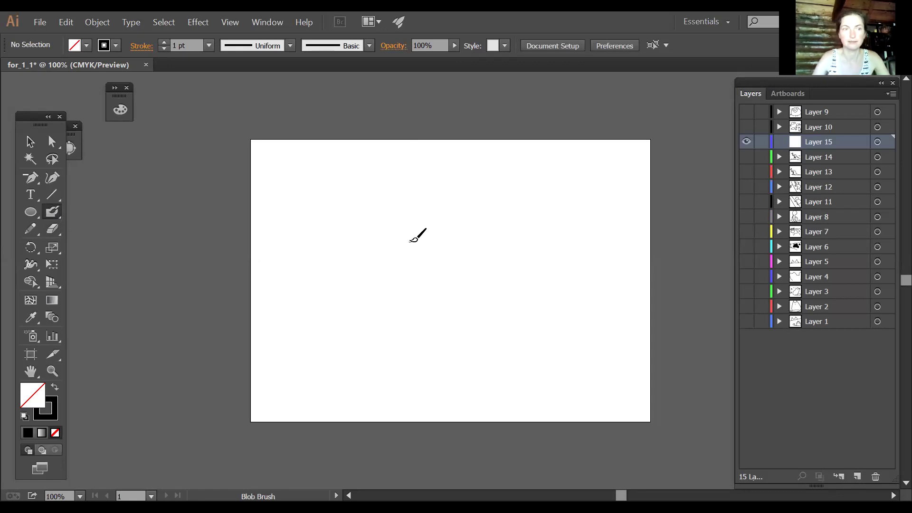
{"action": "left_click", "coordinate": [30, 143]}
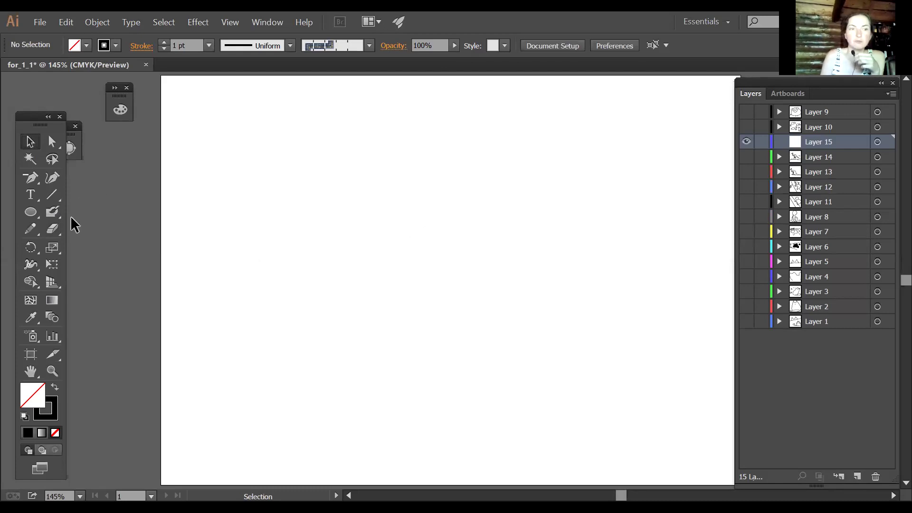
{"action": "left_click", "coordinate": [52, 212]}
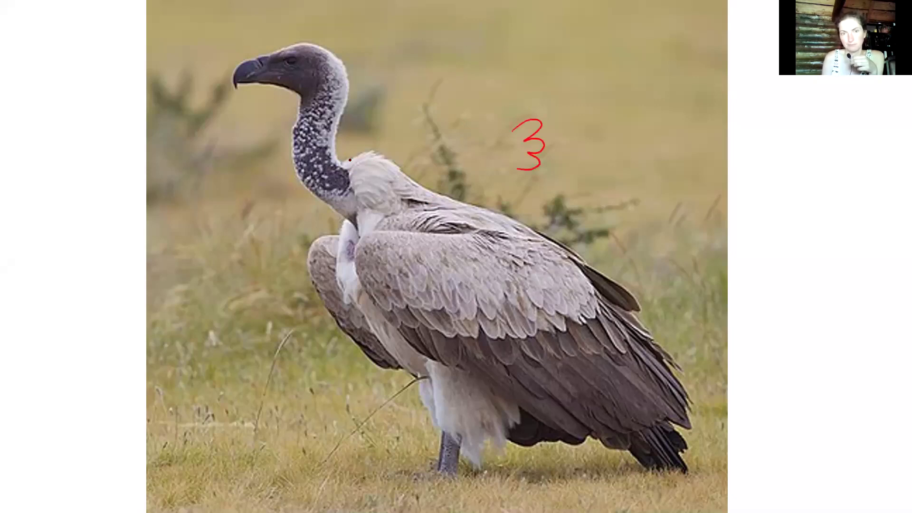
{"action": "left_click_drag", "start_coordinate": [379, 148], "coordinate": [372, 233]}
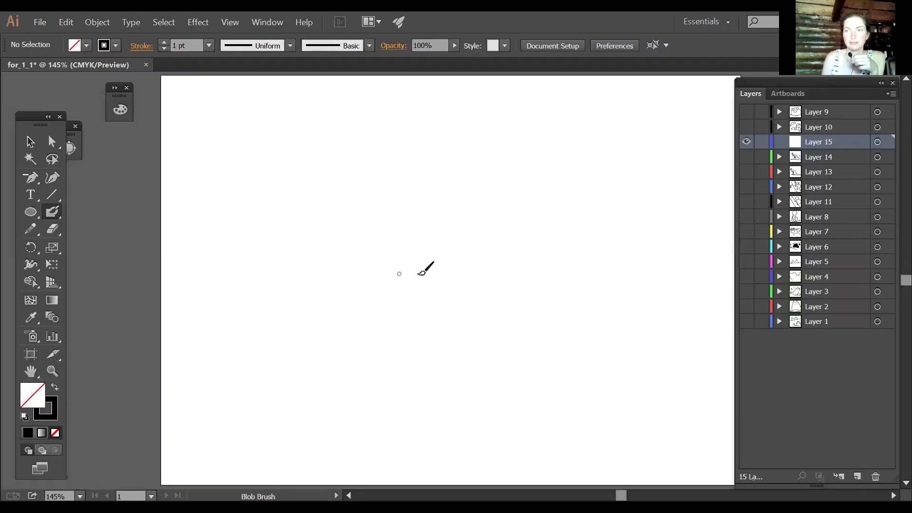
Step: Draw the vulture's large teardrop body, small round head, S-curved neck and hooked beak with the Blob Brush
{"action": "mouse_move", "coordinate": [404, 226]}
{"action": "left_mouse_down"}
{"action": "mouse_move", "coordinate": [403, 360]}
{"action": "mouse_move", "coordinate": [573, 434]}
{"action": "mouse_move", "coordinate": [569, 304]}
{"action": "mouse_move", "coordinate": [481, 210]}
{"action": "mouse_move", "coordinate": [432, 211]}
{"action": "mouse_move", "coordinate": [407, 223]}
{"action": "left_mouse_up"}
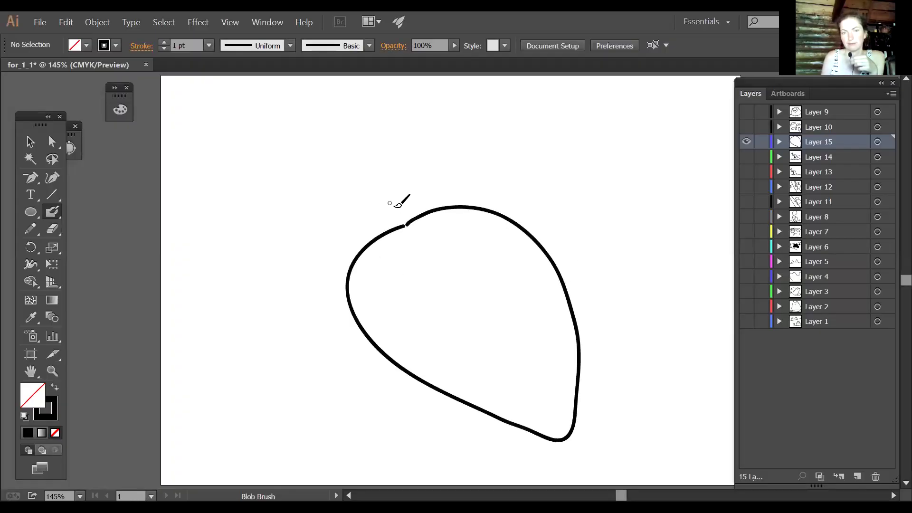
{"action": "mouse_move", "coordinate": [352, 132]}
{"action": "left_mouse_down"}
{"action": "mouse_move", "coordinate": [375, 158]}
{"action": "mouse_move", "coordinate": [336, 141]}
{"action": "mouse_move", "coordinate": [384, 231]}
{"action": "left_mouse_up"}
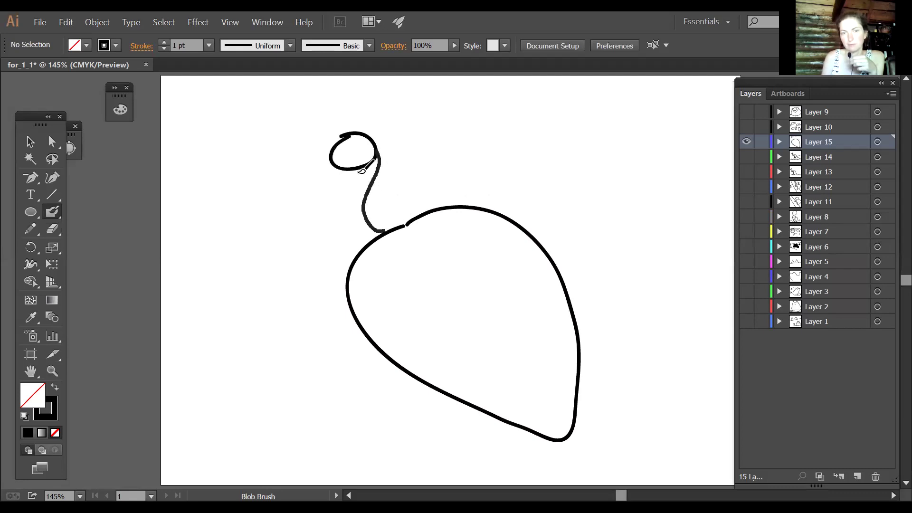
{"action": "mouse_move", "coordinate": [361, 169]}
{"action": "left_mouse_down"}
{"action": "mouse_move", "coordinate": [338, 208]}
{"action": "mouse_move", "coordinate": [374, 241]}
{"action": "left_mouse_up"}
{"action": "mouse_move", "coordinate": [335, 145]}
{"action": "left_mouse_down"}
{"action": "mouse_move", "coordinate": [303, 153]}
{"action": "mouse_move", "coordinate": [307, 177]}
{"action": "mouse_move", "coordinate": [335, 168]}
{"action": "left_mouse_up"}
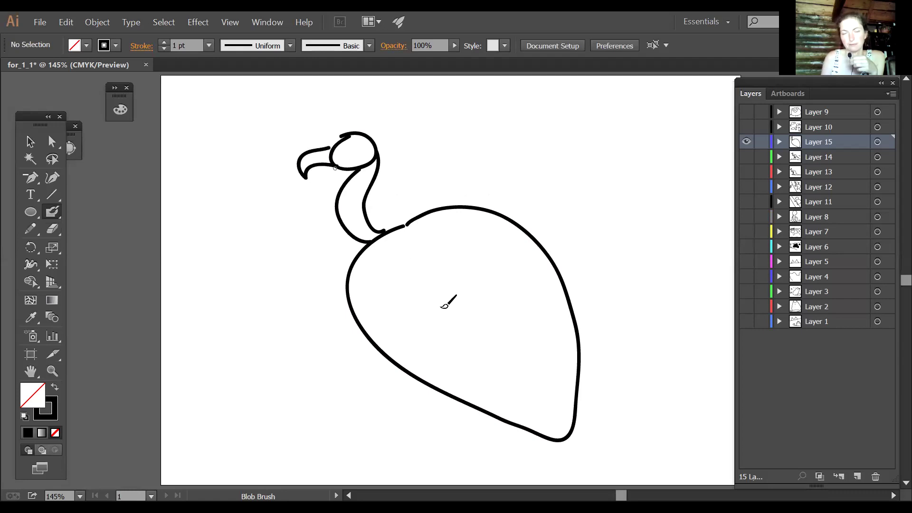
Step: Add a curved wing line across the vulture's body, four long feather strokes below it, and a small curved eye
{"action": "left_click_drag", "start_coordinate": [358, 277], "coordinate": [571, 317]}
{"action": "left_click_drag", "start_coordinate": [428, 328], "coordinate": [477, 408]}
{"action": "left_click_drag", "start_coordinate": [474, 352], "coordinate": [513, 423]}
{"action": "left_click_drag", "start_coordinate": [507, 350], "coordinate": [539, 431]}
{"action": "left_click_drag", "start_coordinate": [542, 345], "coordinate": [565, 430]}
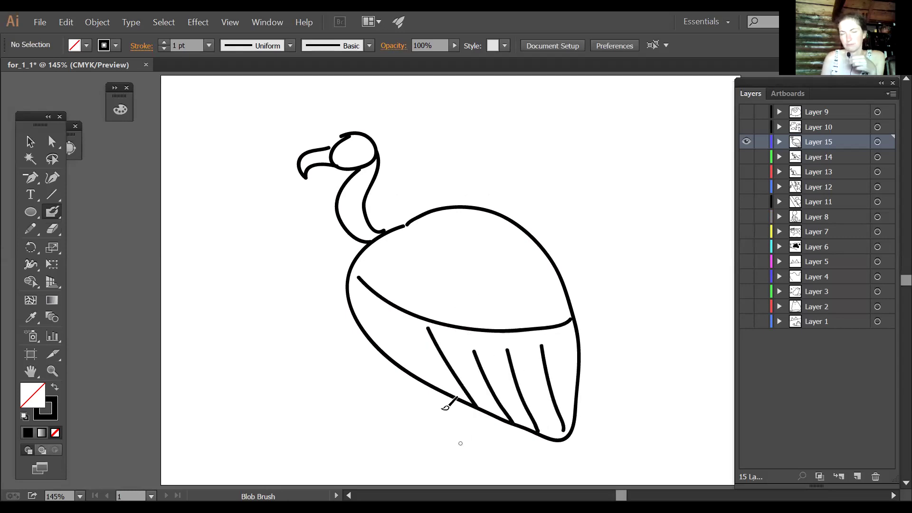
{"action": "left_click_drag", "start_coordinate": [345, 151], "coordinate": [355, 149]}
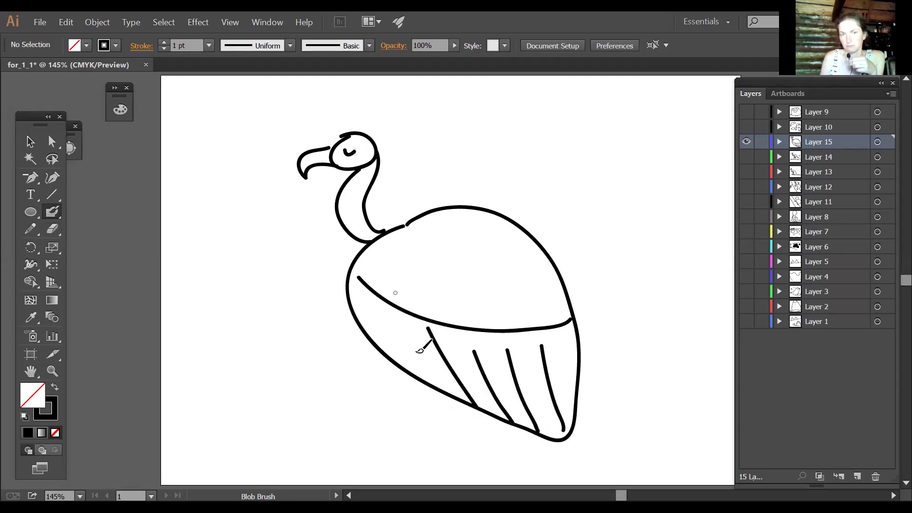
Step: Draw the vulture's short legs with curled claws gripping a slanting branch, and extend the branch outward into a fork
{"action": "mouse_move", "coordinate": [461, 408]}
{"action": "left_mouse_down"}
{"action": "mouse_move", "coordinate": [447, 450]}
{"action": "mouse_move", "coordinate": [475, 445]}
{"action": "mouse_move", "coordinate": [472, 454]}
{"action": "mouse_move", "coordinate": [474, 403]}
{"action": "mouse_move", "coordinate": [422, 422]}
{"action": "mouse_move", "coordinate": [449, 410]}
{"action": "left_mouse_up"}
{"action": "left_click_drag", "start_coordinate": [342, 366], "coordinate": [512, 475]}
{"action": "left_click_drag", "start_coordinate": [355, 380], "coordinate": [489, 491]}
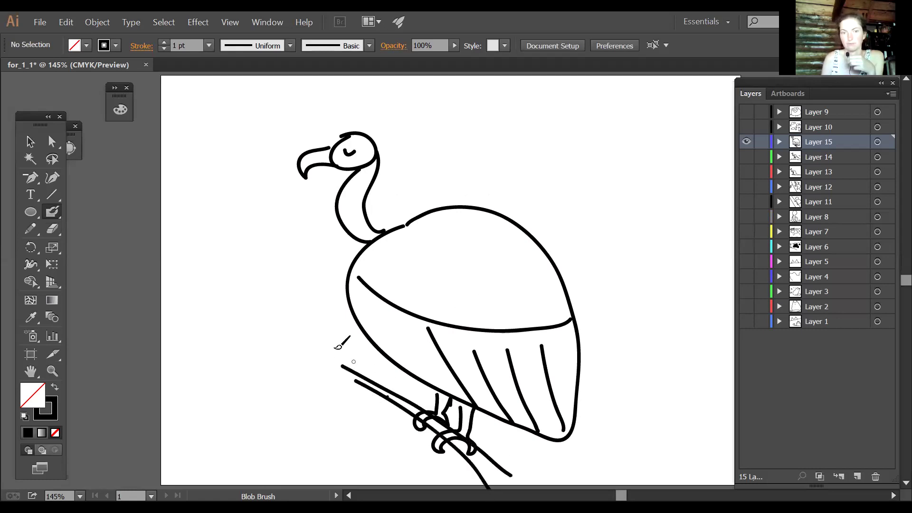
{"action": "left_click_drag", "start_coordinate": [356, 374], "coordinate": [275, 338]}
{"action": "mouse_move", "coordinate": [238, 315]}
{"action": "left_mouse_down"}
{"action": "mouse_move", "coordinate": [364, 380]}
{"action": "mouse_move", "coordinate": [266, 368]}
{"action": "left_mouse_up"}
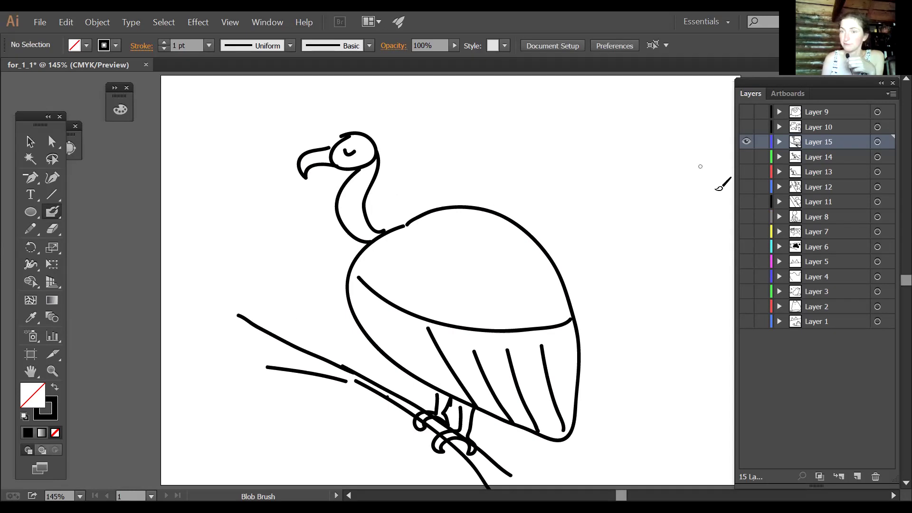
Step: Hide the vulture layer, add a new layer, and draw a tall leaning trunk line with a horizontal branch tapering away from it
{"action": "left_click", "coordinate": [747, 141]}
{"action": "left_click", "coordinate": [858, 476]}
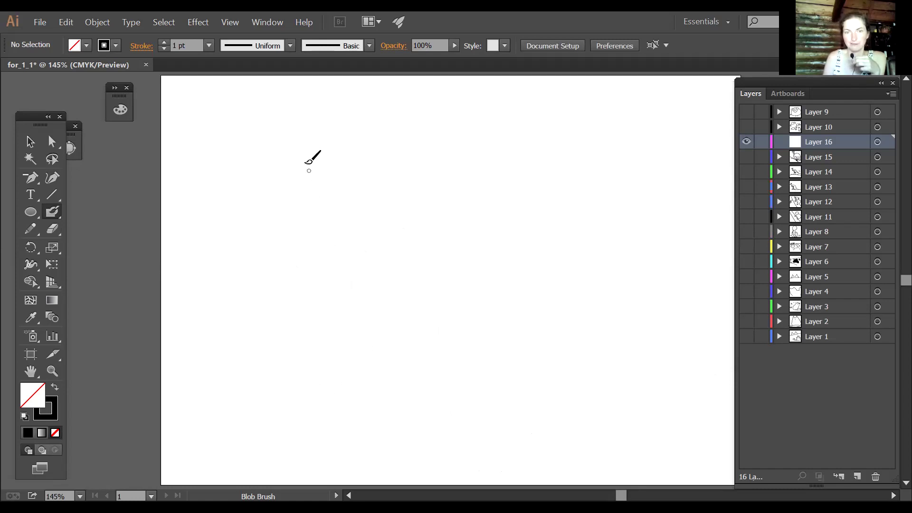
{"action": "left_click_drag", "start_coordinate": [282, 104], "coordinate": [307, 304]}
{"action": "left_click_drag", "start_coordinate": [315, 348], "coordinate": [335, 467]}
{"action": "left_click_drag", "start_coordinate": [307, 249], "coordinate": [581, 249]}
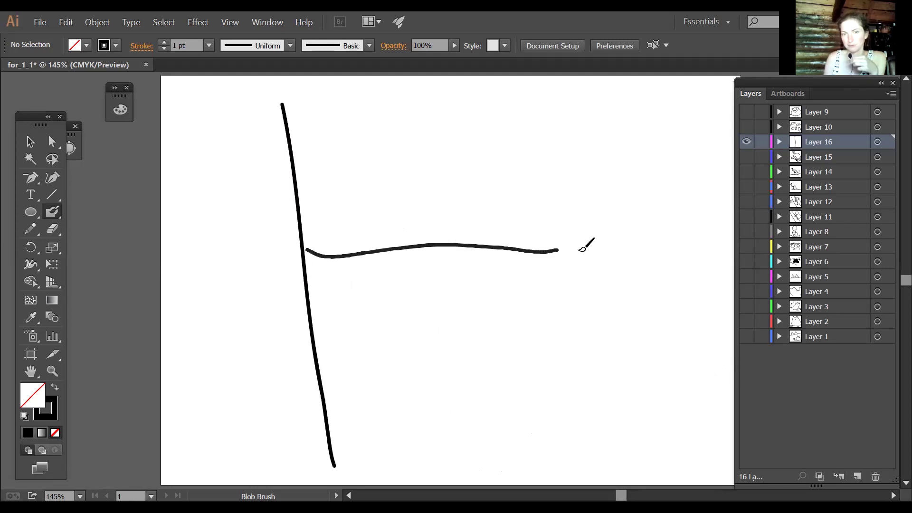
{"action": "mouse_move", "coordinate": [312, 301]}
{"action": "left_mouse_down"}
{"action": "mouse_move", "coordinate": [327, 288]}
{"action": "mouse_move", "coordinate": [677, 247]}
{"action": "mouse_move", "coordinate": [594, 250]}
{"action": "left_mouse_up"}
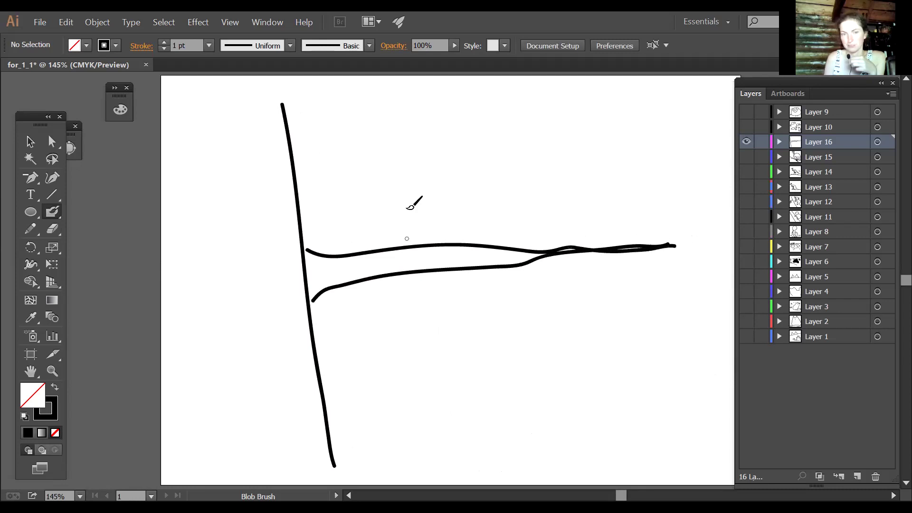
Step: Draw a small vulture perched on the branch with an oval body, legs, short tail, feather ruff, curved neck and hooked beak
{"action": "mouse_move", "coordinate": [401, 163]}
{"action": "left_mouse_down"}
{"action": "mouse_move", "coordinate": [383, 204]}
{"action": "mouse_move", "coordinate": [426, 259]}
{"action": "left_mouse_up"}
{"action": "mouse_move", "coordinate": [398, 164]}
{"action": "left_mouse_down"}
{"action": "mouse_move", "coordinate": [466, 216]}
{"action": "mouse_move", "coordinate": [430, 264]}
{"action": "mouse_move", "coordinate": [411, 269]}
{"action": "mouse_move", "coordinate": [443, 265]}
{"action": "mouse_move", "coordinate": [446, 299]}
{"action": "left_mouse_up"}
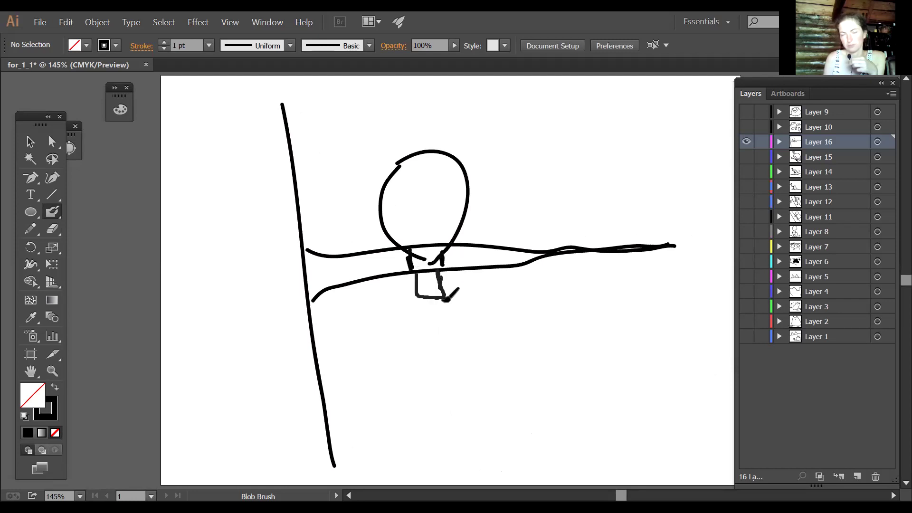
{"action": "mouse_move", "coordinate": [422, 145]}
{"action": "left_mouse_down"}
{"action": "mouse_move", "coordinate": [444, 169]}
{"action": "mouse_move", "coordinate": [433, 116]}
{"action": "mouse_move", "coordinate": [456, 109]}
{"action": "mouse_move", "coordinate": [450, 126]}
{"action": "mouse_move", "coordinate": [461, 102]}
{"action": "mouse_move", "coordinate": [472, 108]}
{"action": "mouse_move", "coordinate": [473, 125]}
{"action": "mouse_move", "coordinate": [449, 122]}
{"action": "left_mouse_up"}
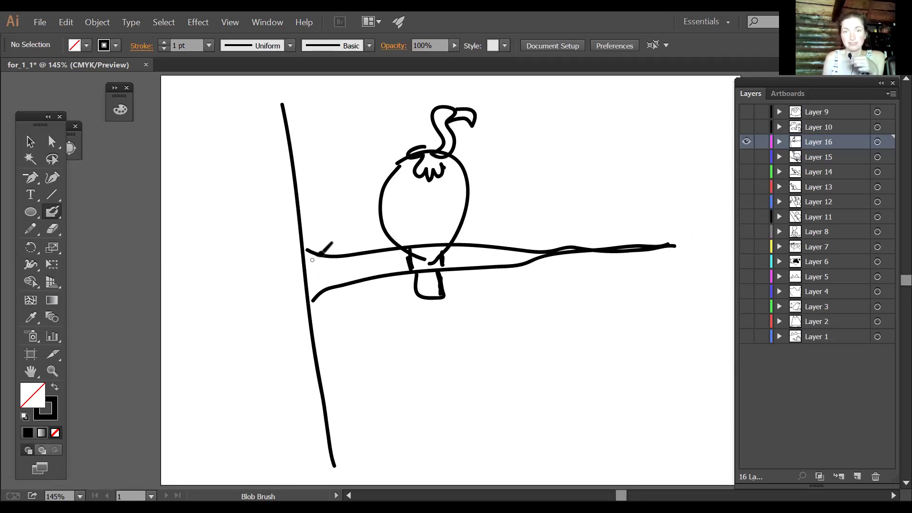
Step: Shade the perched vulture's body, tail, neck and head, and the branch, with dense black strokes
{"action": "mouse_move", "coordinate": [428, 150]}
{"action": "left_mouse_down"}
{"action": "mouse_move", "coordinate": [404, 173]}
{"action": "mouse_move", "coordinate": [392, 209]}
{"action": "mouse_move", "coordinate": [412, 213]}
{"action": "mouse_move", "coordinate": [419, 238]}
{"action": "mouse_move", "coordinate": [437, 240]}
{"action": "mouse_move", "coordinate": [430, 288]}
{"action": "mouse_move", "coordinate": [436, 283]}
{"action": "left_mouse_up"}
{"action": "mouse_move", "coordinate": [314, 296]}
{"action": "left_mouse_down"}
{"action": "mouse_move", "coordinate": [380, 262]}
{"action": "mouse_move", "coordinate": [546, 251]}
{"action": "left_mouse_up"}
{"action": "mouse_move", "coordinate": [435, 114]}
{"action": "left_mouse_down"}
{"action": "mouse_move", "coordinate": [457, 111]}
{"action": "mouse_move", "coordinate": [451, 150]}
{"action": "mouse_move", "coordinate": [468, 109]}
{"action": "mouse_move", "coordinate": [474, 124]}
{"action": "left_mouse_up"}
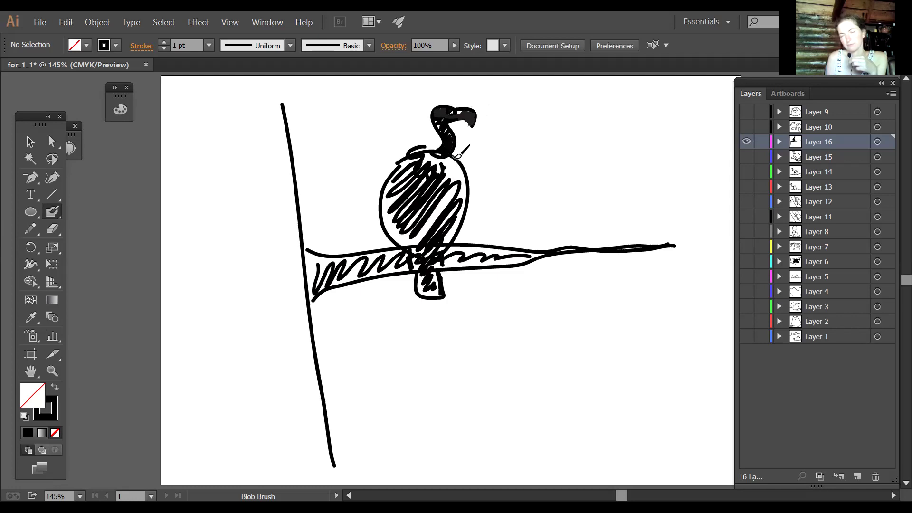
Step: Draw a horizon line with a half-circle sun behind the tree, and hatch the trunk with zigzag strokes
{"action": "left_click_drag", "start_coordinate": [226, 393], "coordinate": [386, 385]}
{"action": "left_click_drag", "start_coordinate": [561, 376], "coordinate": [702, 380]}
{"action": "mouse_move", "coordinate": [477, 374]}
{"action": "left_mouse_down"}
{"action": "mouse_move", "coordinate": [594, 317]}
{"action": "mouse_move", "coordinate": [622, 371]}
{"action": "left_mouse_up"}
{"action": "mouse_move", "coordinate": [268, 112]}
{"action": "left_mouse_down"}
{"action": "mouse_move", "coordinate": [252, 181]}
{"action": "mouse_move", "coordinate": [289, 173]}
{"action": "mouse_move", "coordinate": [306, 233]}
{"action": "mouse_move", "coordinate": [287, 372]}
{"action": "left_mouse_up"}
{"action": "mouse_move", "coordinate": [323, 305]}
{"action": "left_mouse_down"}
{"action": "mouse_move", "coordinate": [317, 435]}
{"action": "mouse_move", "coordinate": [327, 469]}
{"action": "left_mouse_up"}
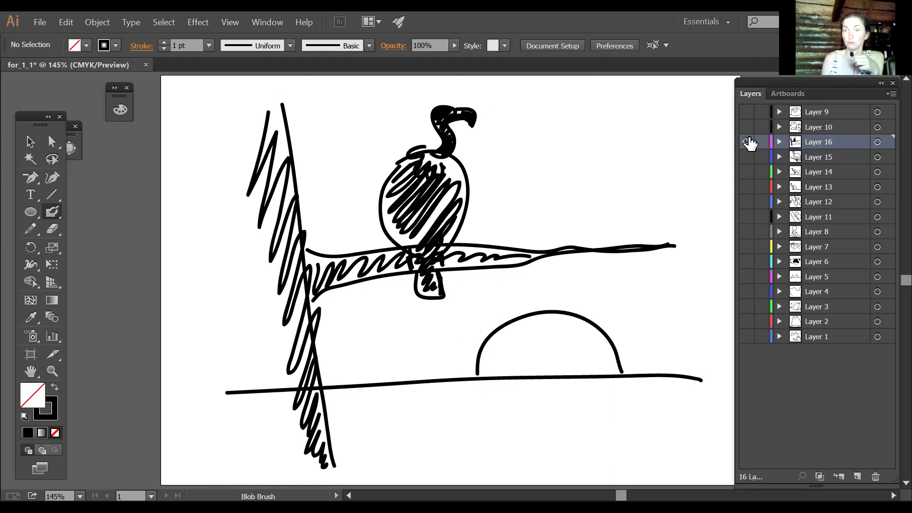
Step: Hide the perched vulture layer and add a new layer for another drawing
{"action": "key", "text": "ctrl+y"}
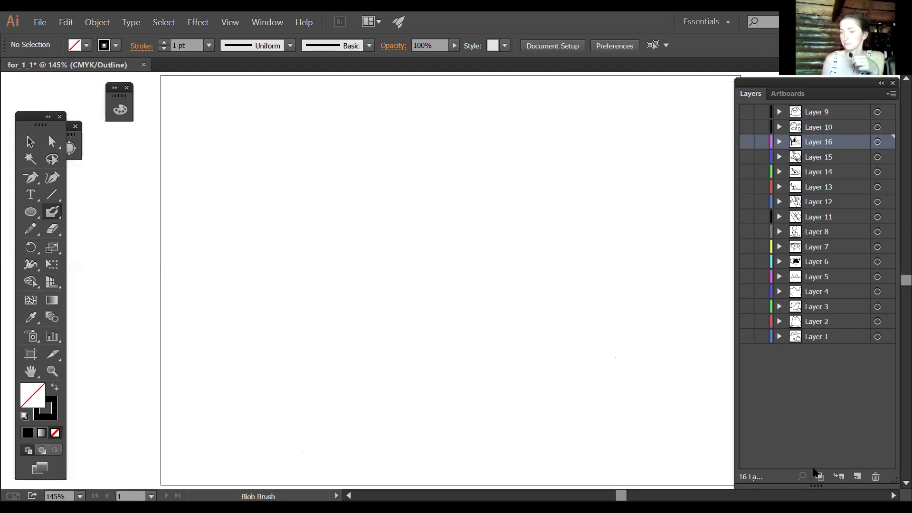
{"action": "left_click", "coordinate": [858, 476]}
{"action": "key", "text": "ctrl+y"}
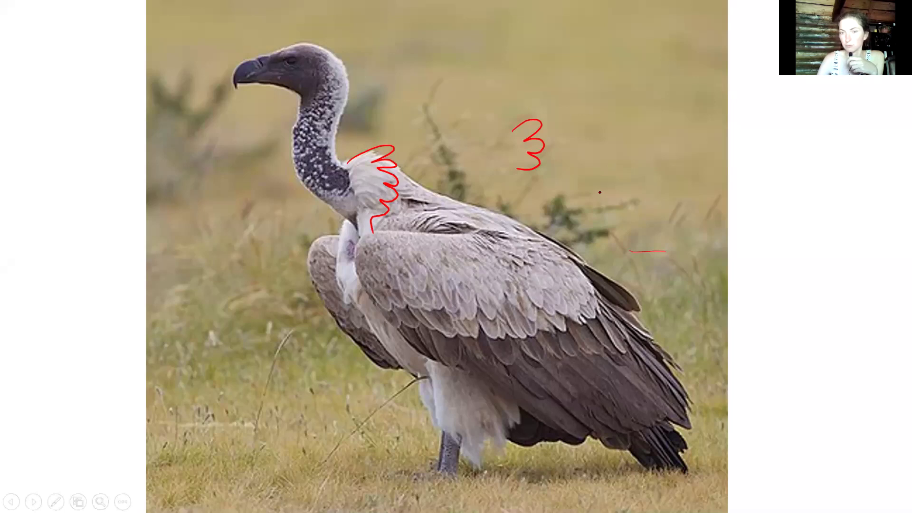
Step: Examine the crab reference photos in the slideshow, comparing the shapes of the shells, claws and legs
{"action": "key", "text": "Right"}
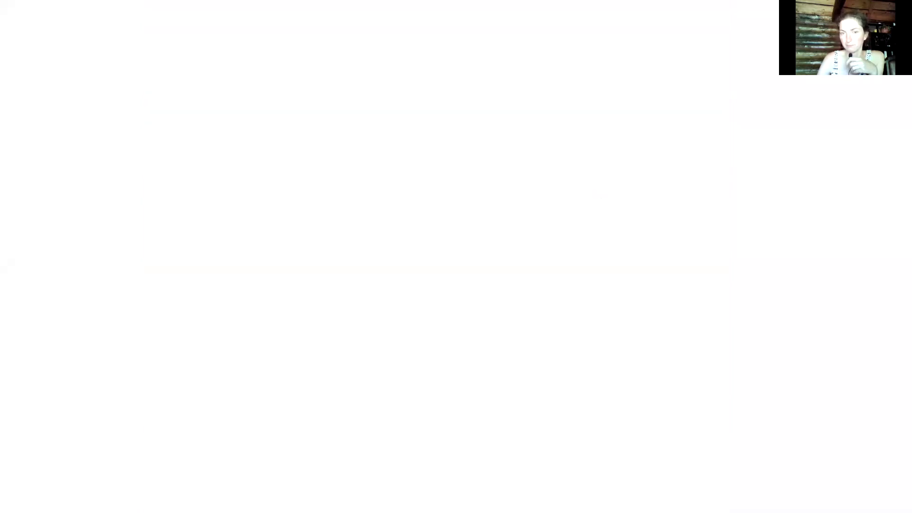
{"action": "key", "text": "Right"}
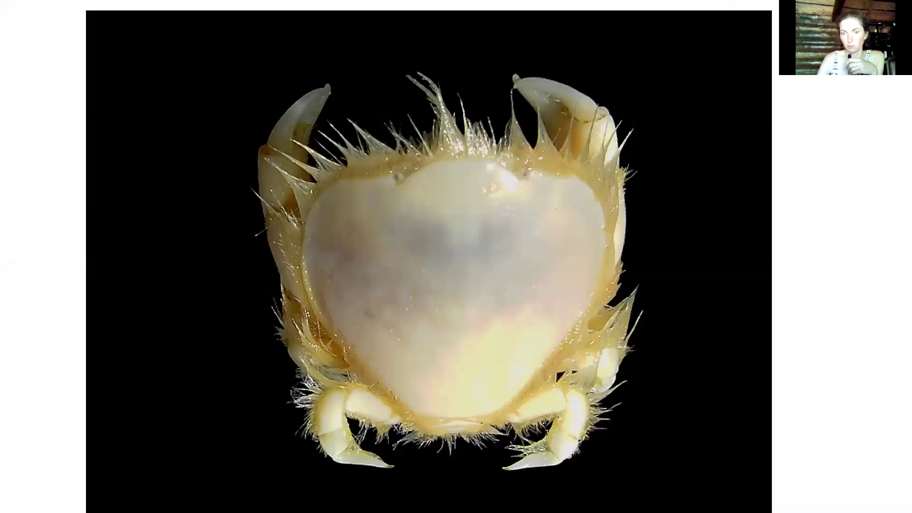
{"action": "key", "text": "Right"}
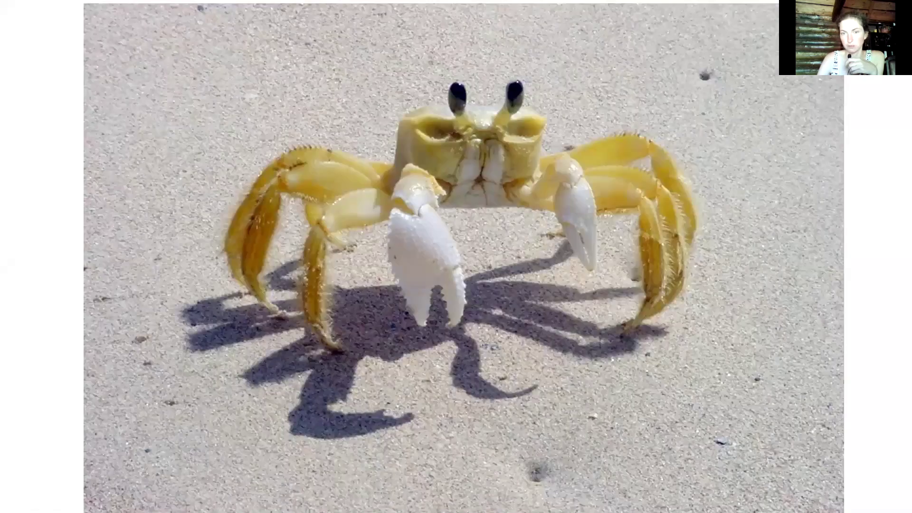
{"action": "key", "text": "Right"}
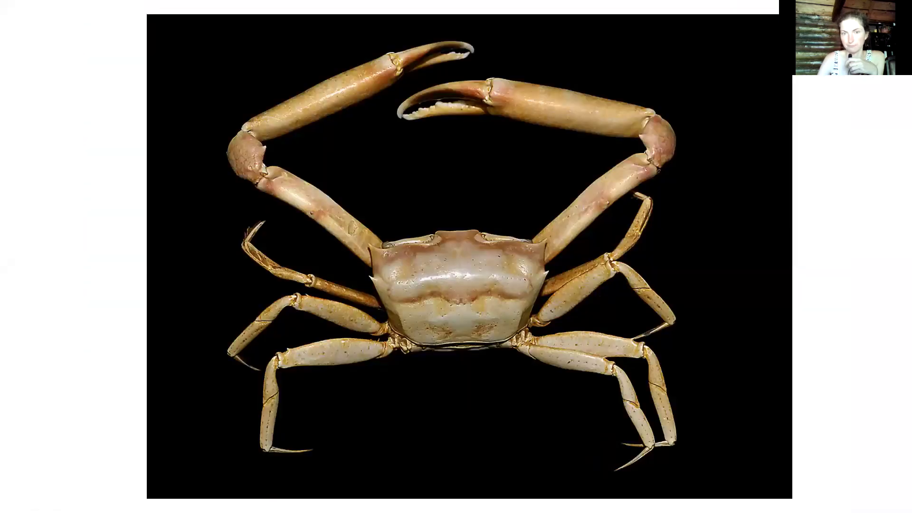
{"action": "key", "text": "Right"}
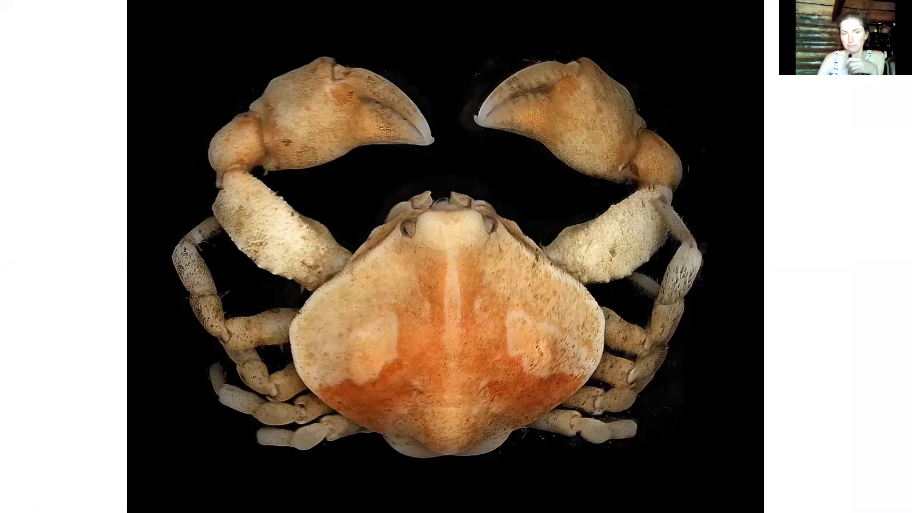
{"action": "key", "text": "Right"}
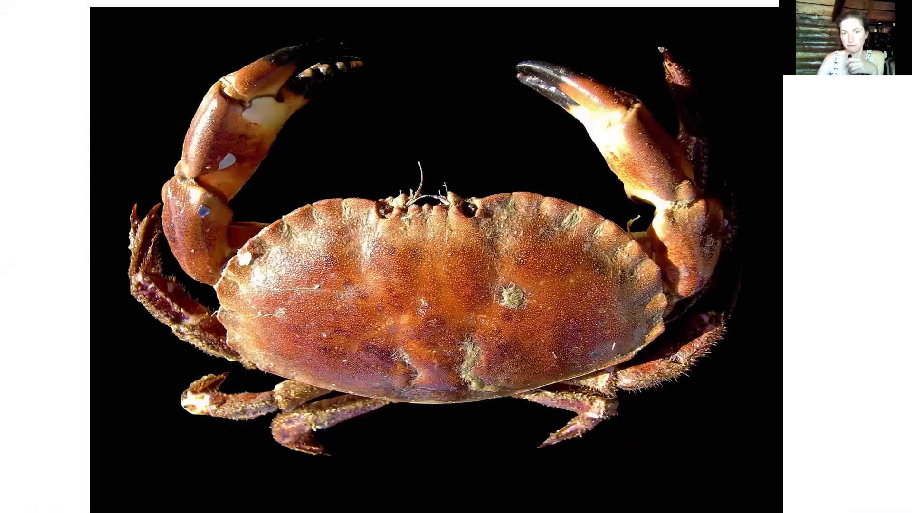